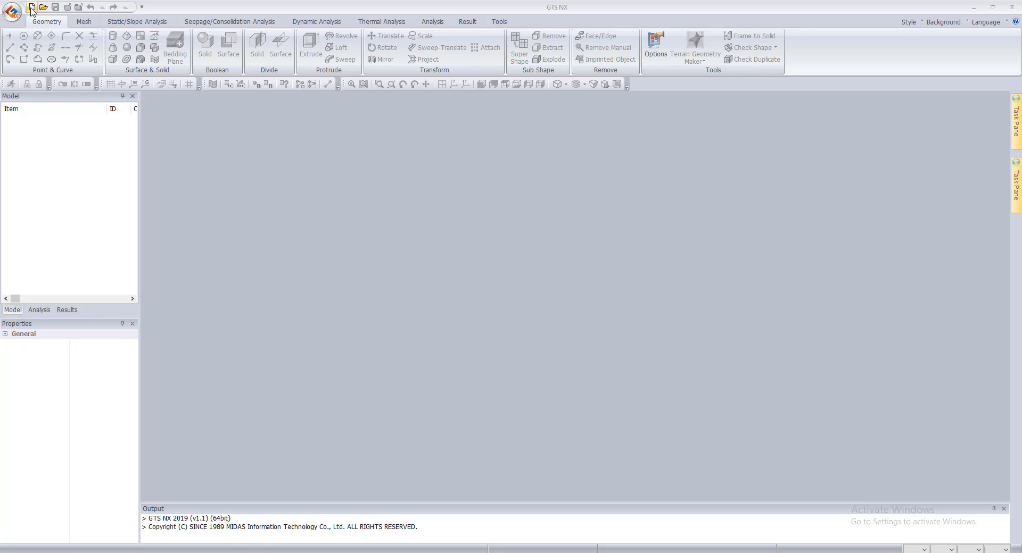
Create a new 3D project with Z gravity direction and kN, m, J, sec units, accepting the analysis settings
left_click(31, 8)
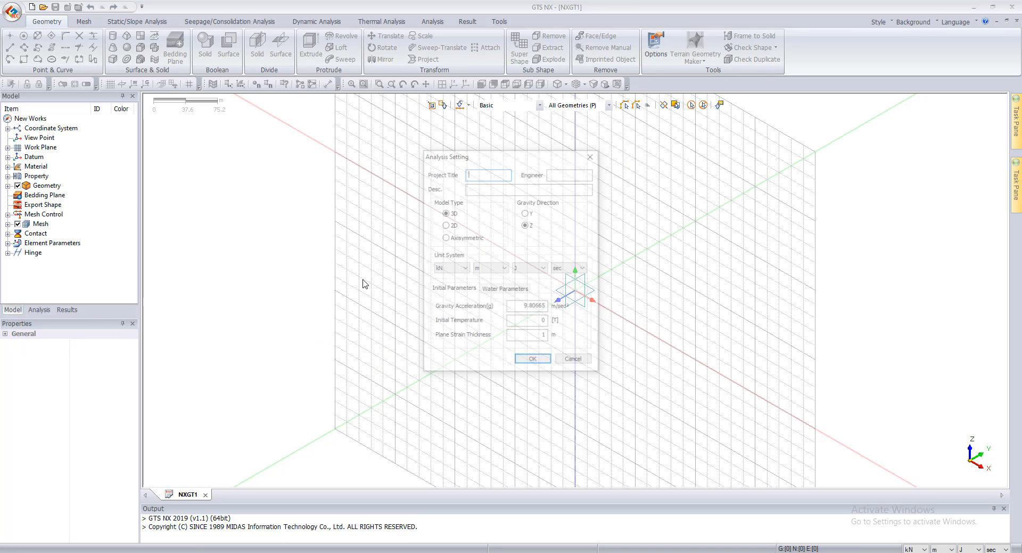
left_click(535, 362)
scroll(455, 328, "down", 2)
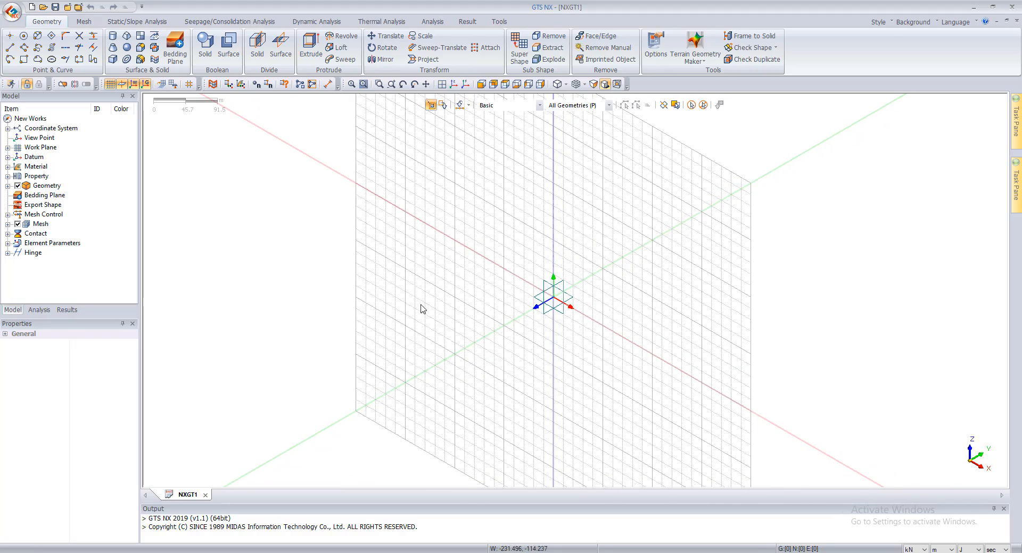
scroll(426, 306, "down", 2)
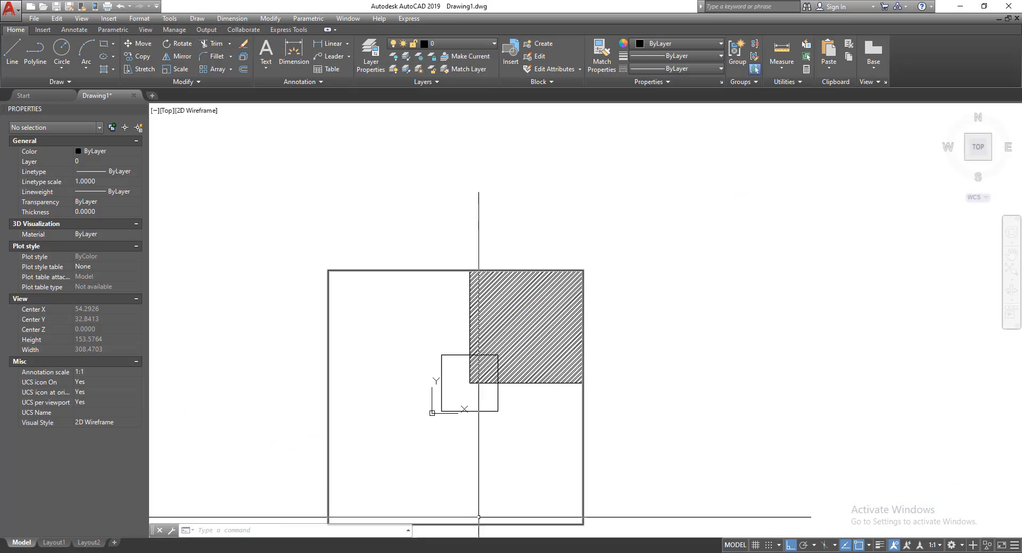
Switch to AutoCAD and delete the hatch filling the upper-right quarter of the large square
scroll(440, 351, "down", 4)
scroll(440, 346, "up", 7)
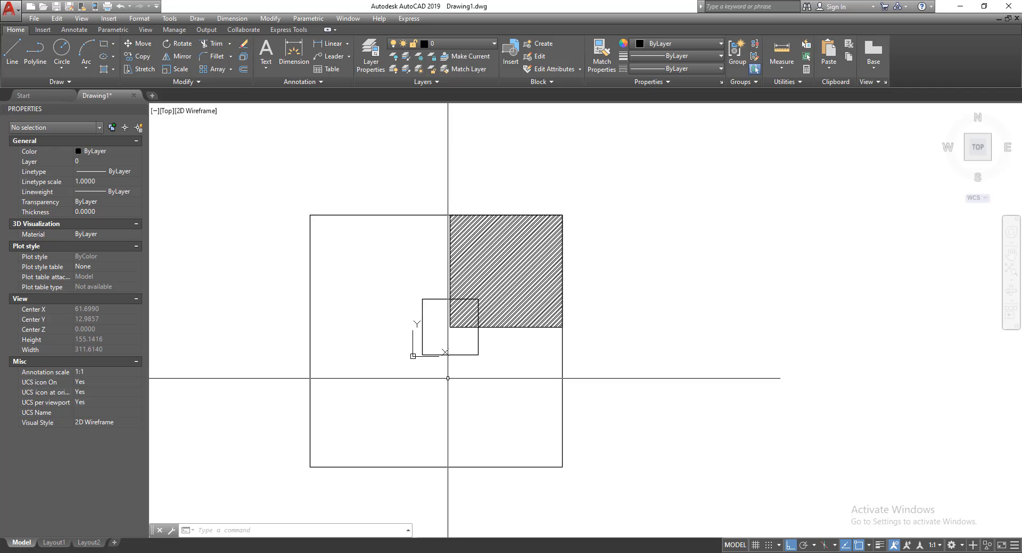
scroll(441, 341, "down", 5)
scroll(417, 341, "up", 5)
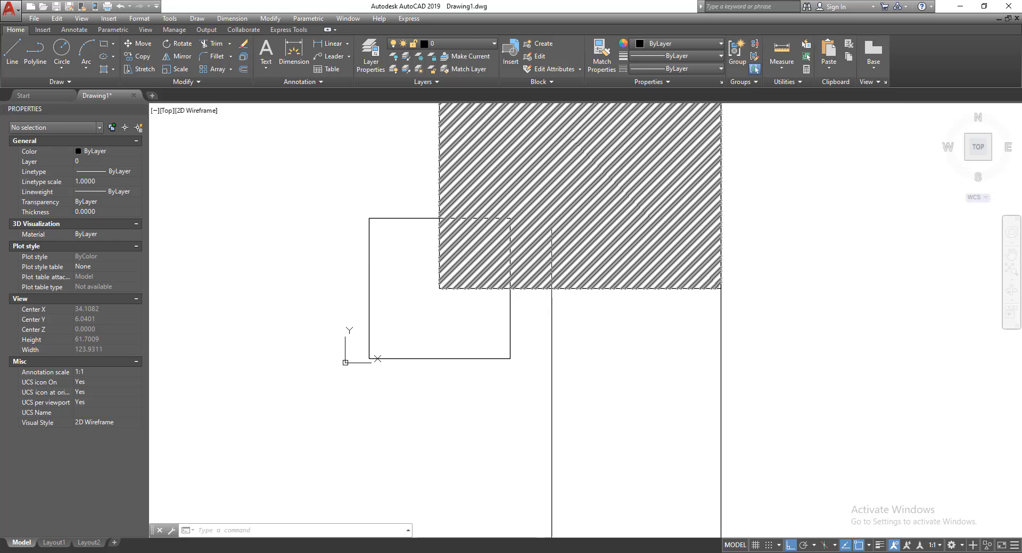
left_click(526, 173)
key("Delete")
scroll(538, 341, "down", 5)
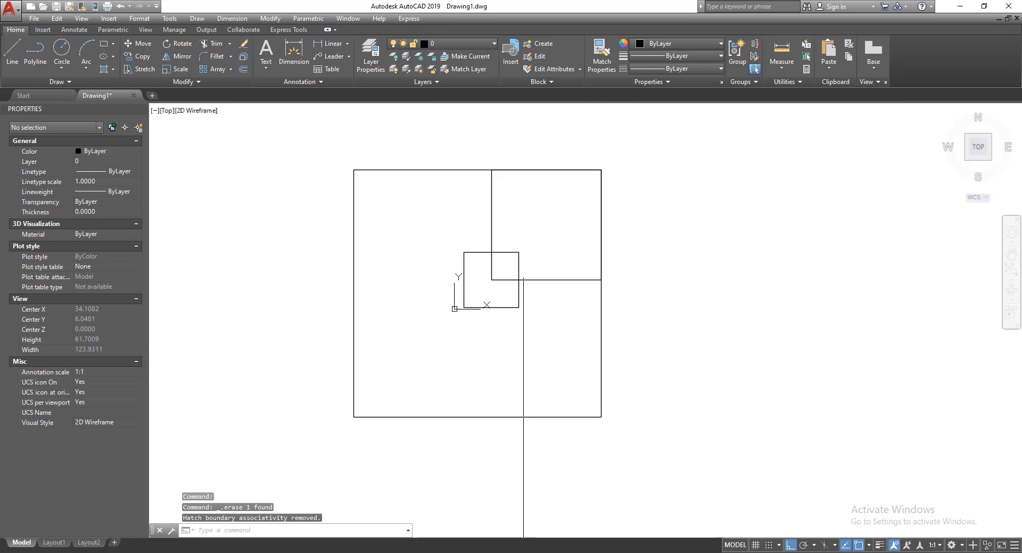
Trim away the large square's edges outside the upper-right quarter, using all objects as cutting edges
type("tr")
key("Return")
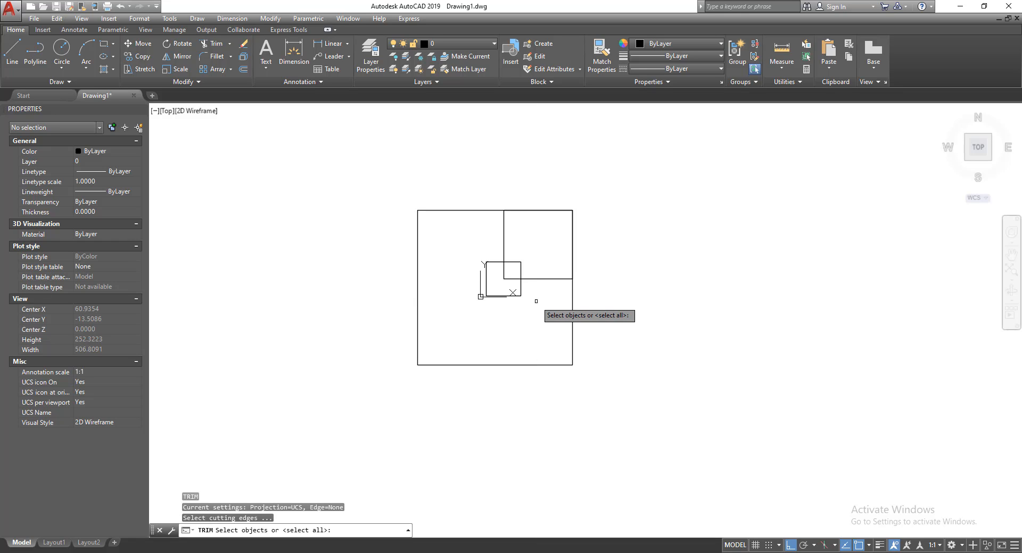
scroll(512, 256, "up", 3)
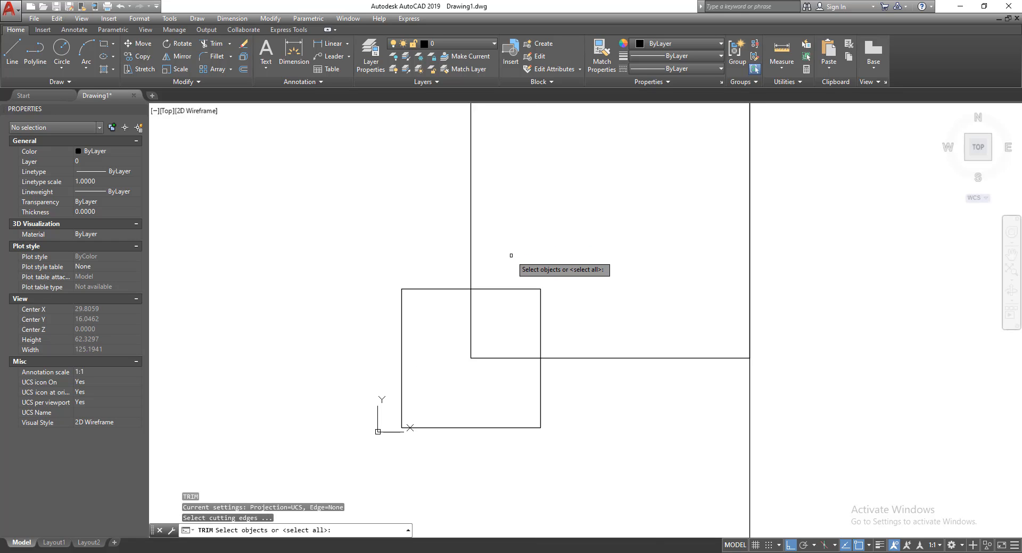
scroll(505, 269, "down", 2)
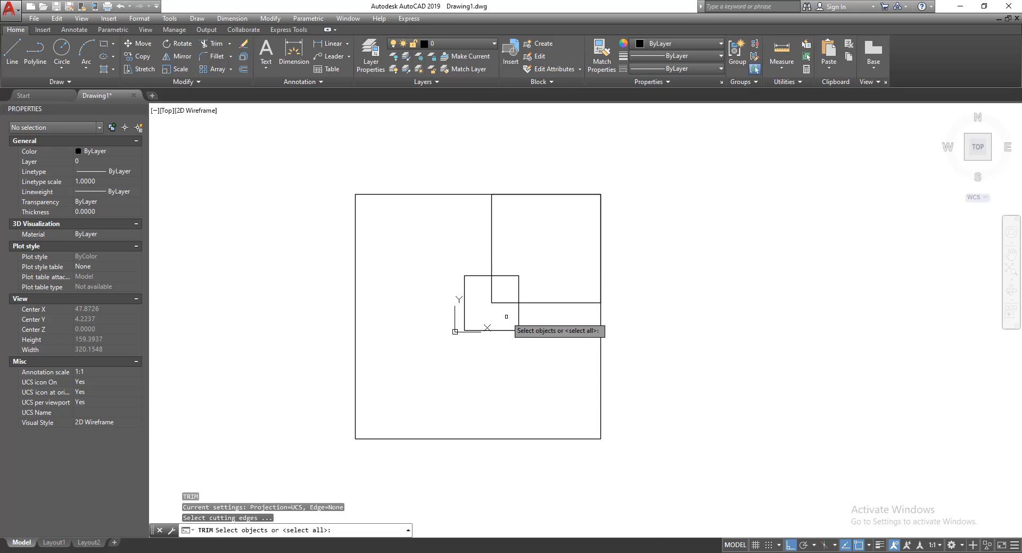
key("Return")
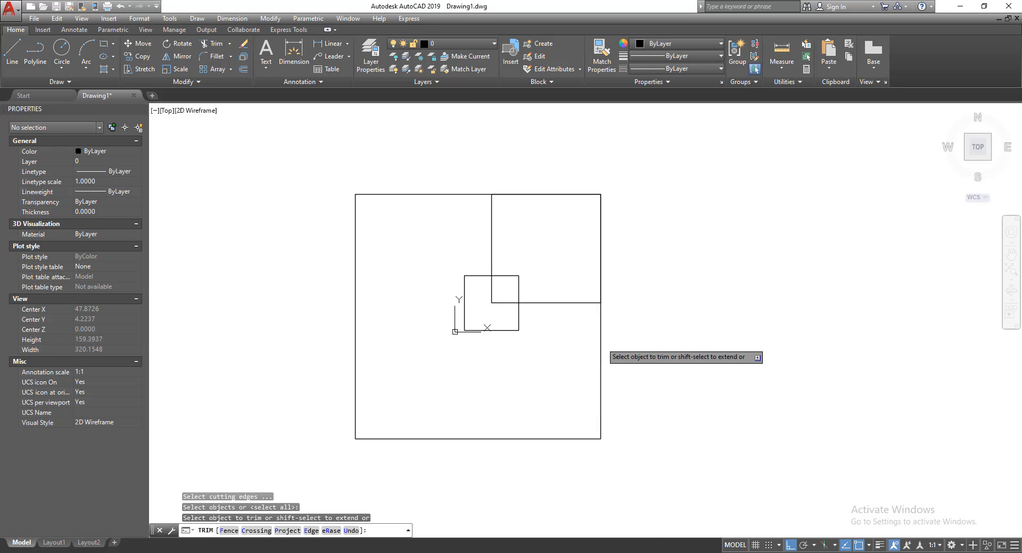
left_click(611, 341)
left_click(540, 411)
left_click(418, 370)
left_click(295, 167)
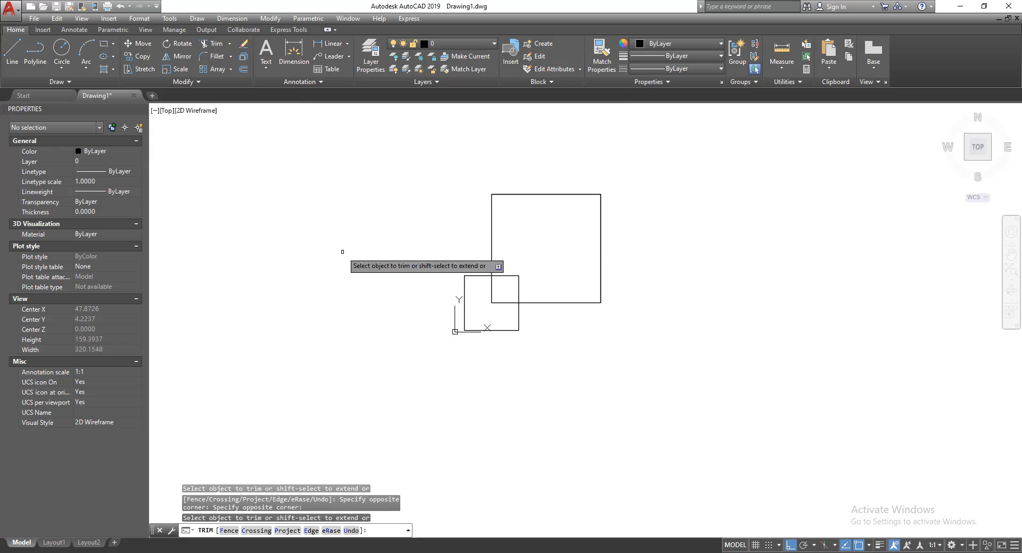
Trim the small central square's edges lying outside the quarter model and end the Trim command
left_click(524, 321)
left_click(487, 332)
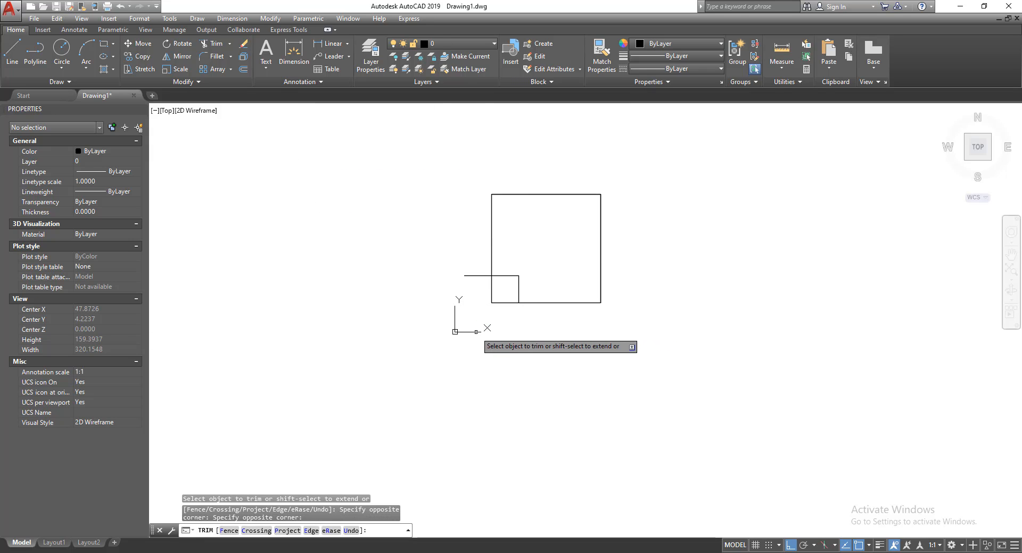
left_click(460, 266)
left_click(438, 302)
left_click(459, 245)
left_click(461, 291)
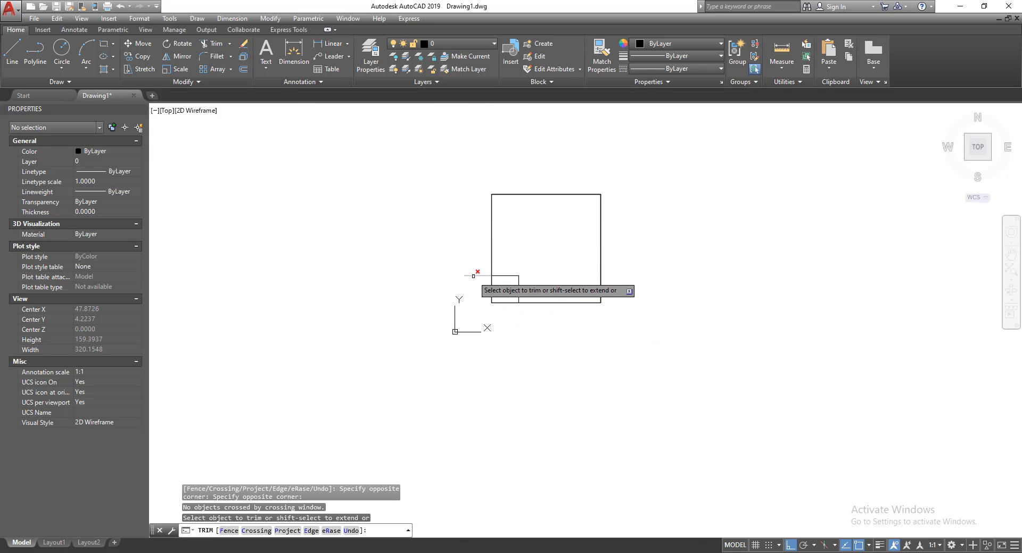
left_click(474, 279)
left_click(446, 250)
type("`")
key("Escape")
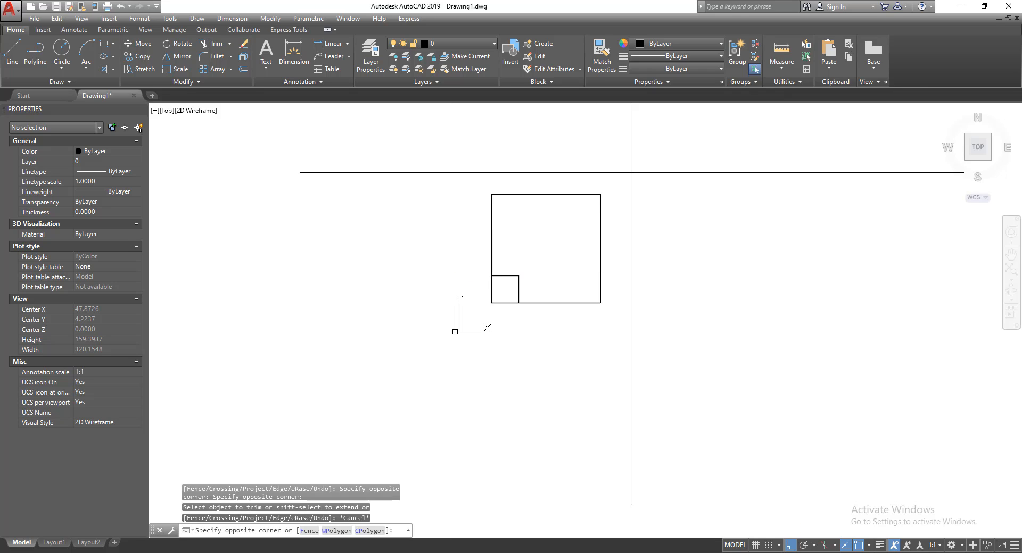
Copy the whole quarter model with its lower-left corner as the base point
left_click(620, 173)
left_click(472, 314)
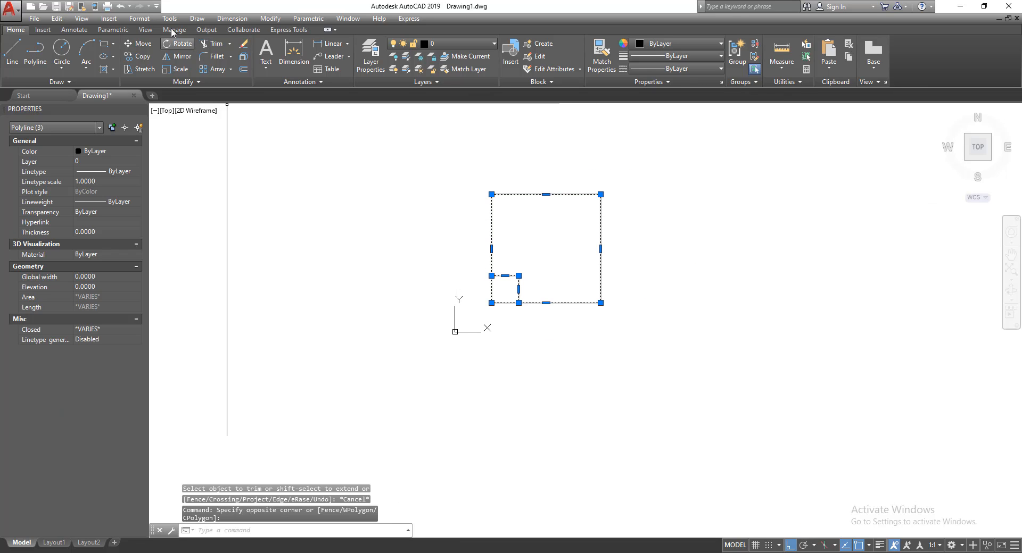
left_click(57, 19)
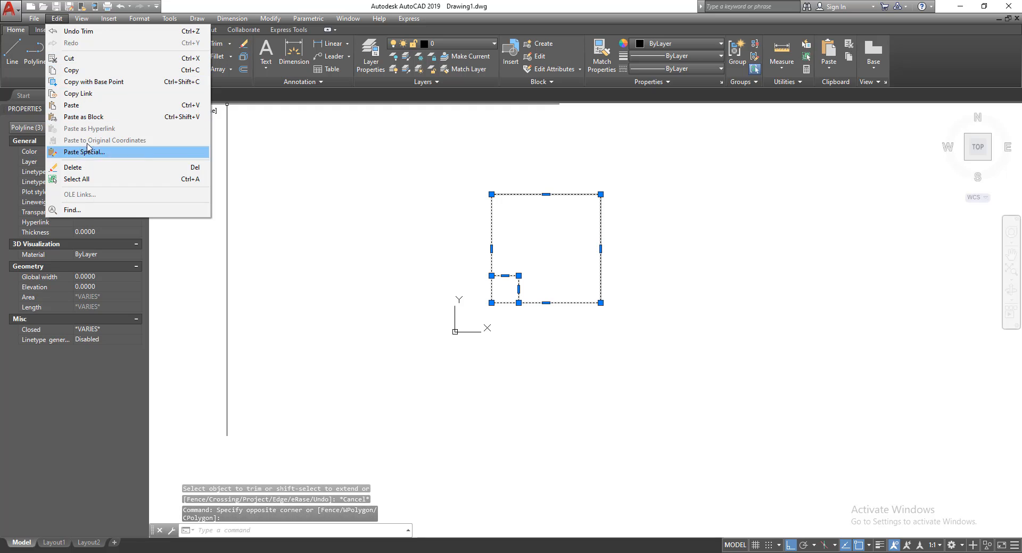
left_click(91, 85)
left_click(491, 303)
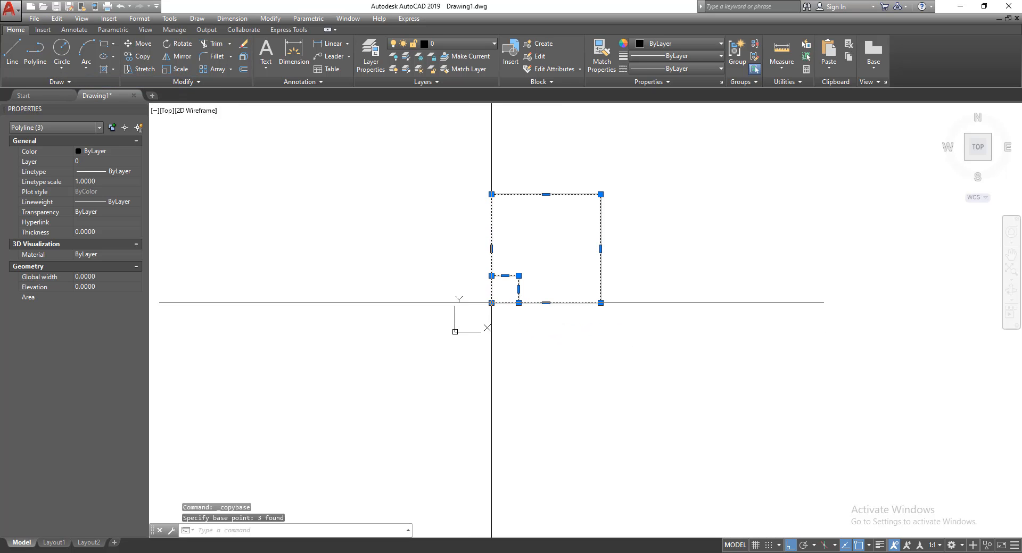
Create a new drawing and paste the copied quarter model at insertion point 0,0
left_click(151, 95)
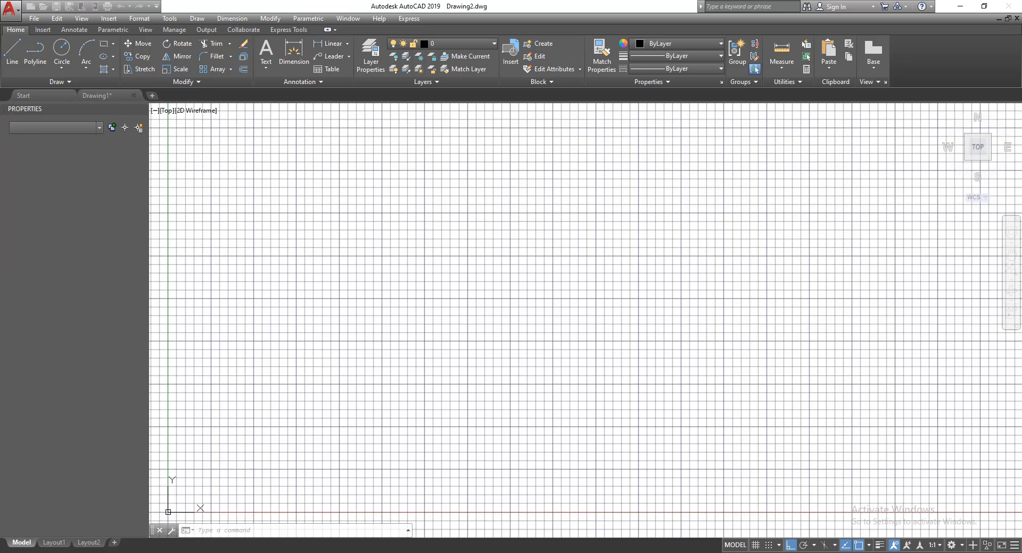
key("ctrl+v")
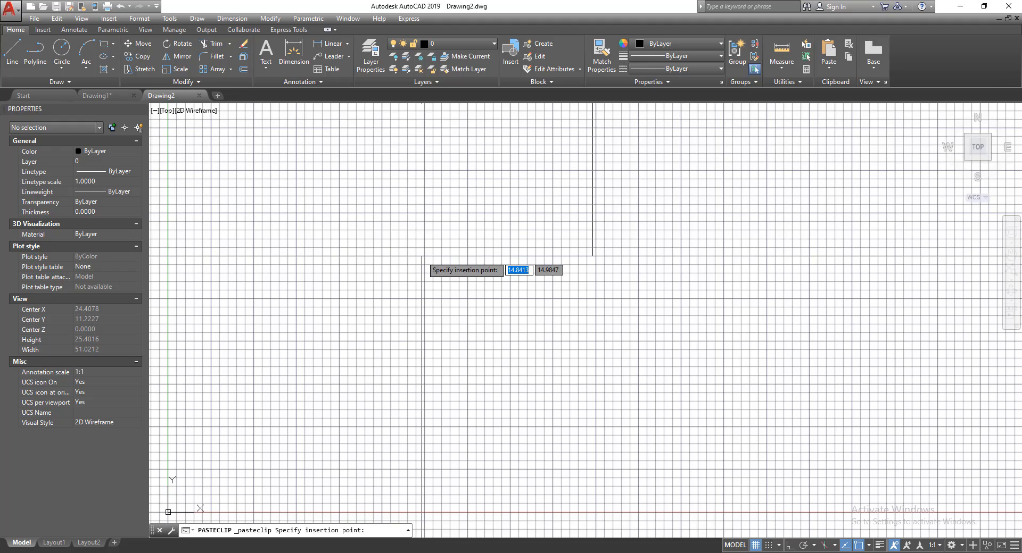
type("0,0")
key("Return")
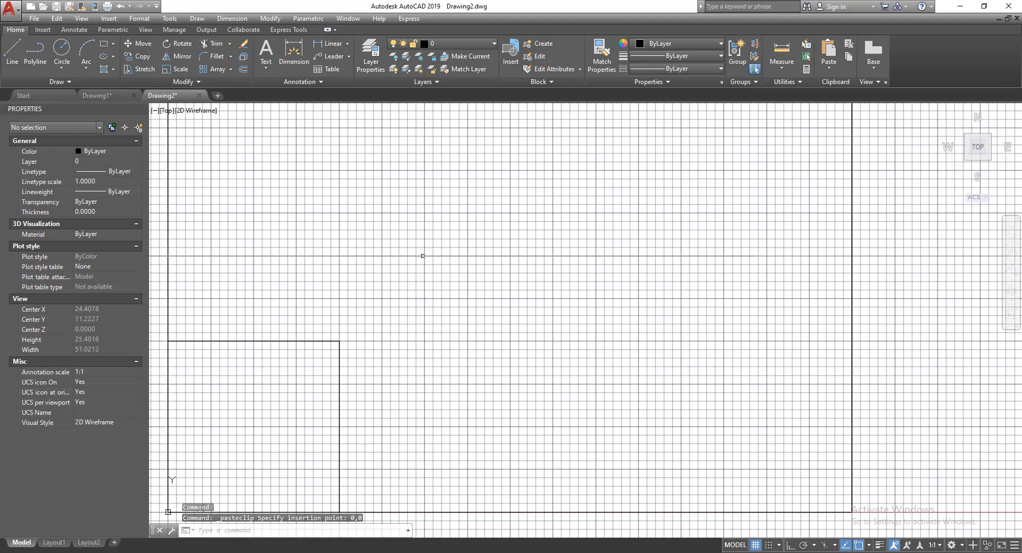
scroll(504, 244, "down", 2)
scroll(504, 244, "down", 2)
scroll(502, 227, "up", 2)
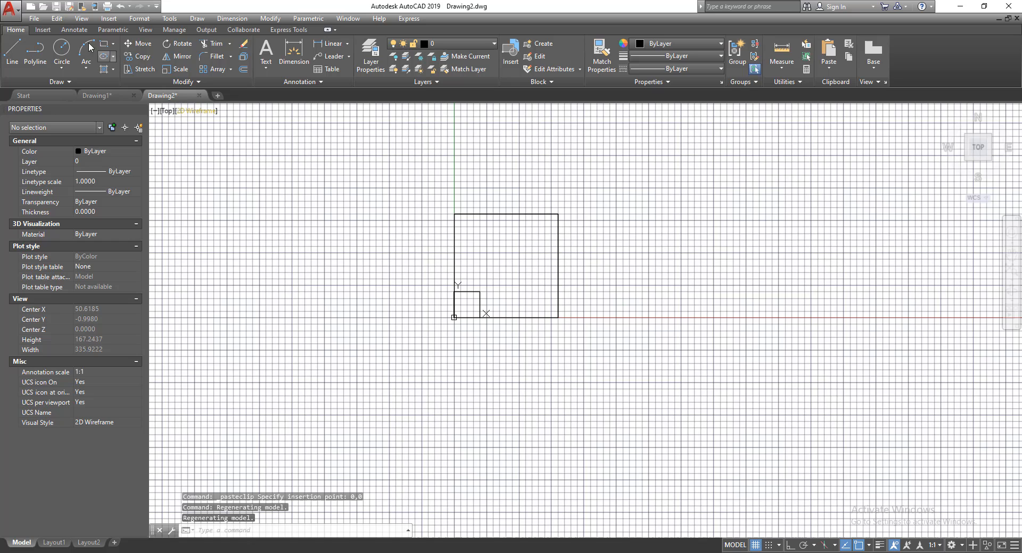
Open Save As for the new drawing and set the file type to AutoCAD 2018 DXF
left_click(33, 19)
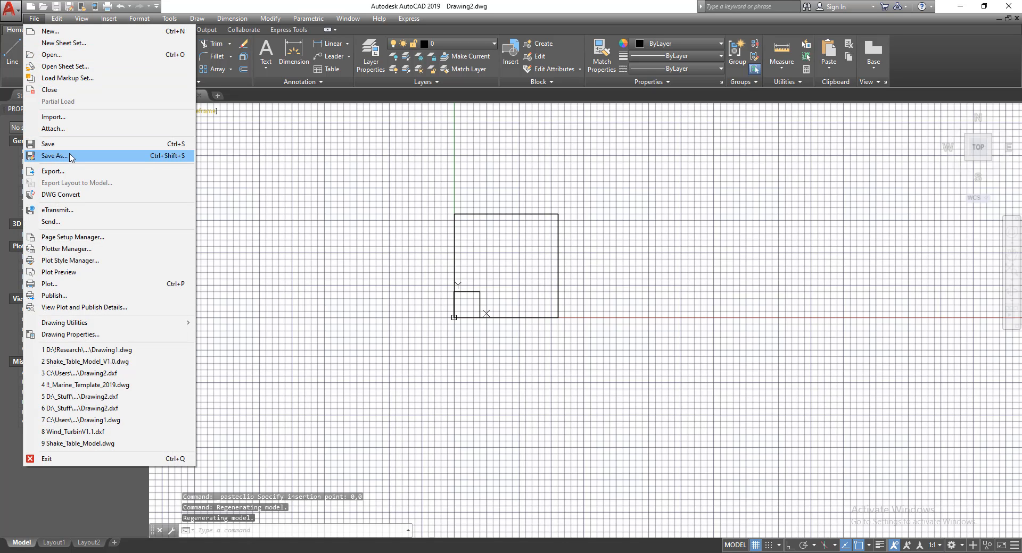
left_click(70, 156)
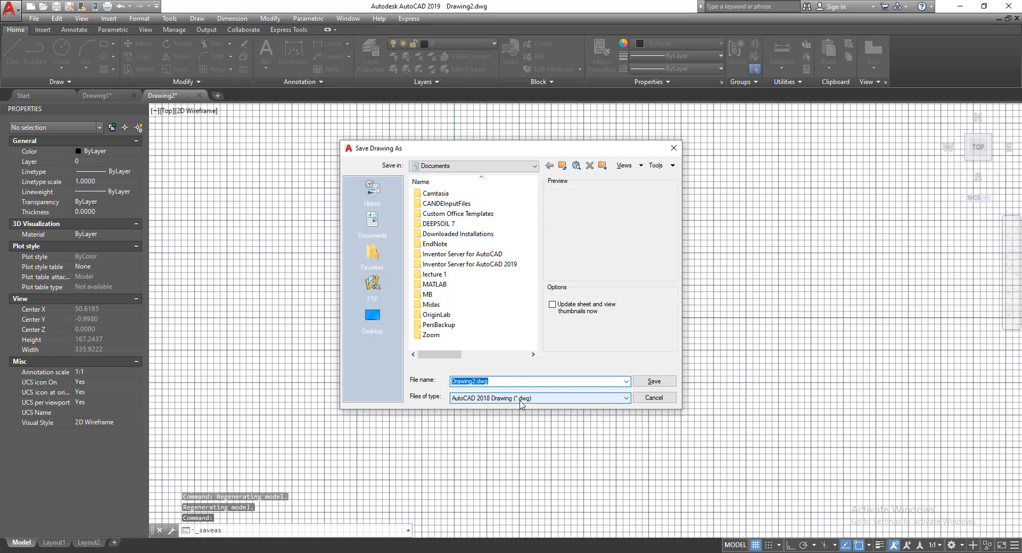
left_click(522, 399)
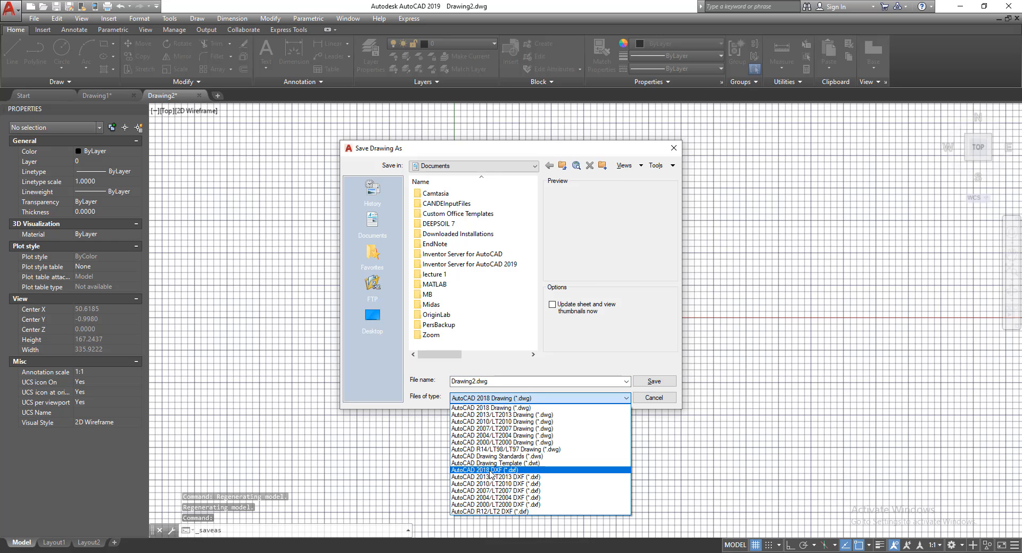
left_click(537, 469)
Save the drawing as Raft.dxf in the Raft folder inside Course_Advertise, under _Stuff and Course on drive D
left_click(373, 316)
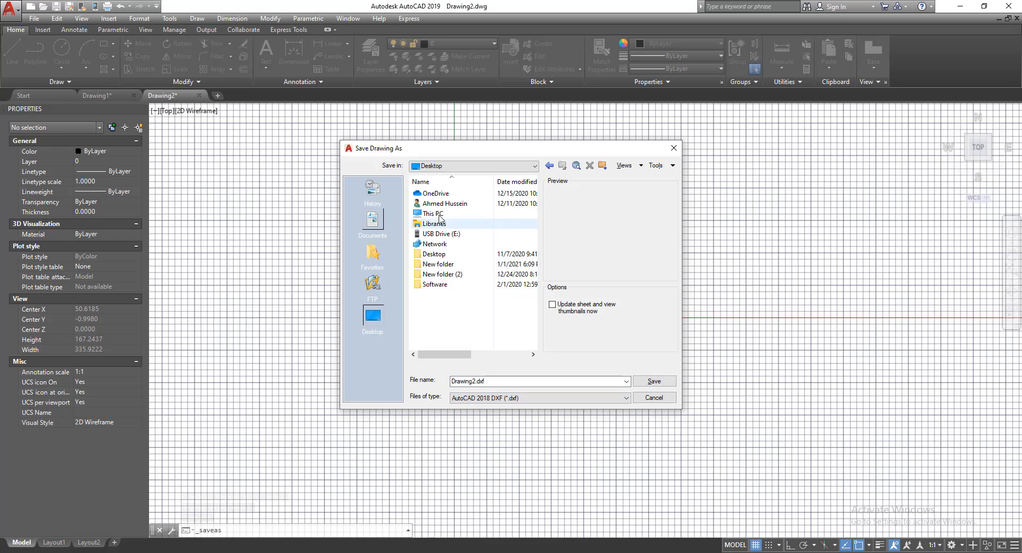
double_click(434, 214)
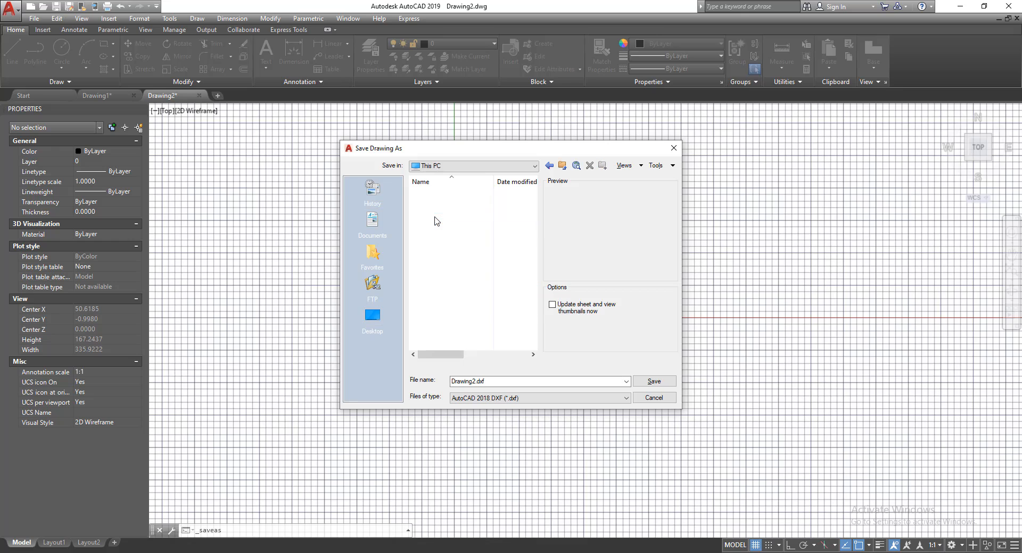
double_click(439, 302)
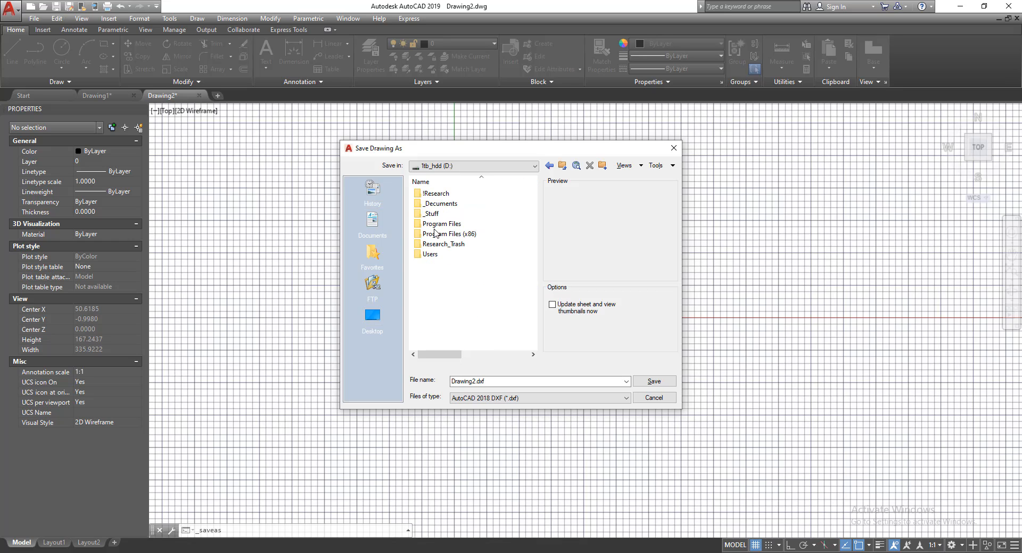
double_click(432, 214)
double_click(434, 213)
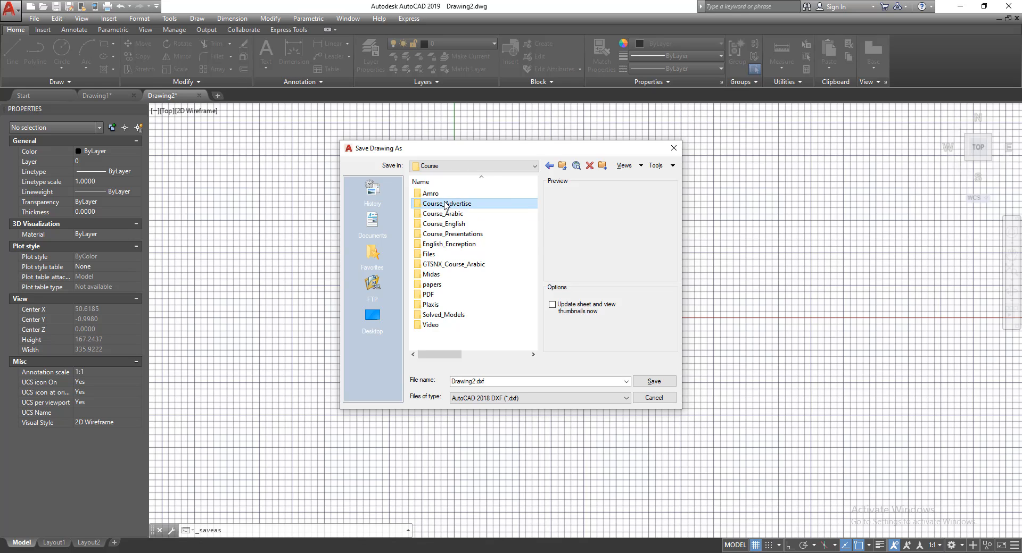
double_click(449, 205)
double_click(437, 245)
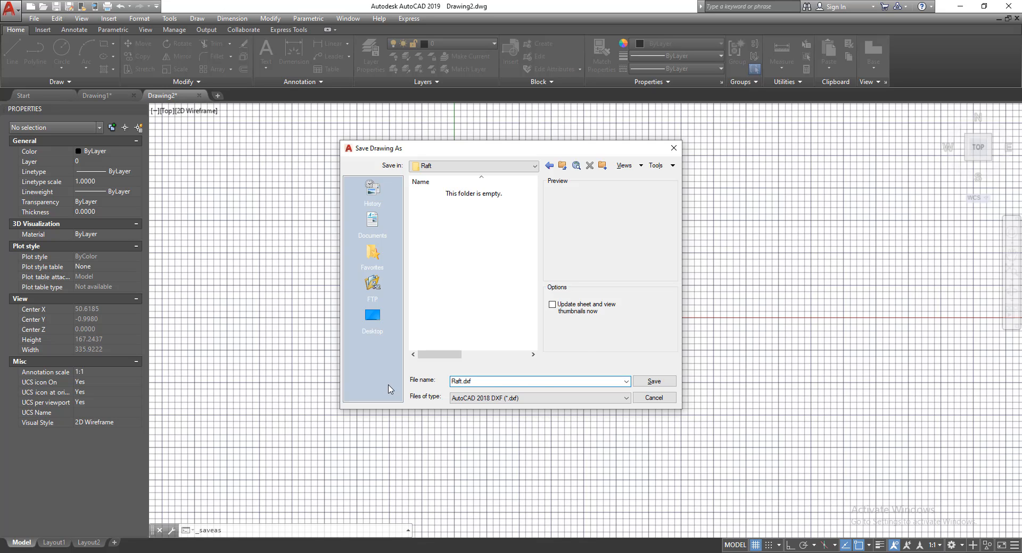
key("Return")
Switch back to GTS NX and open the DXF 2D (Wireframe) import
scroll(505, 311, "up", 2)
scroll(474, 310, "down", 6)
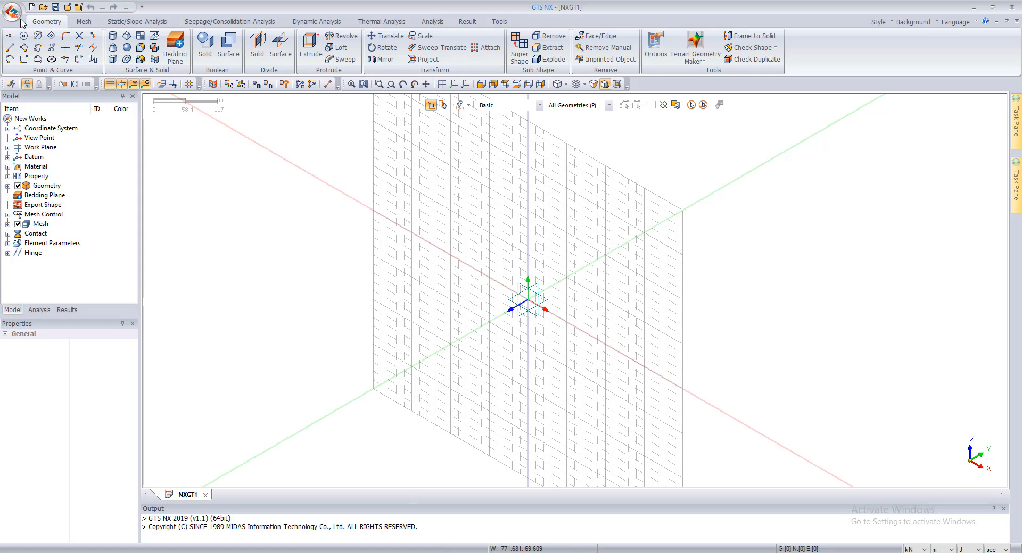
left_click(20, 12)
mouse_move(64, 154)
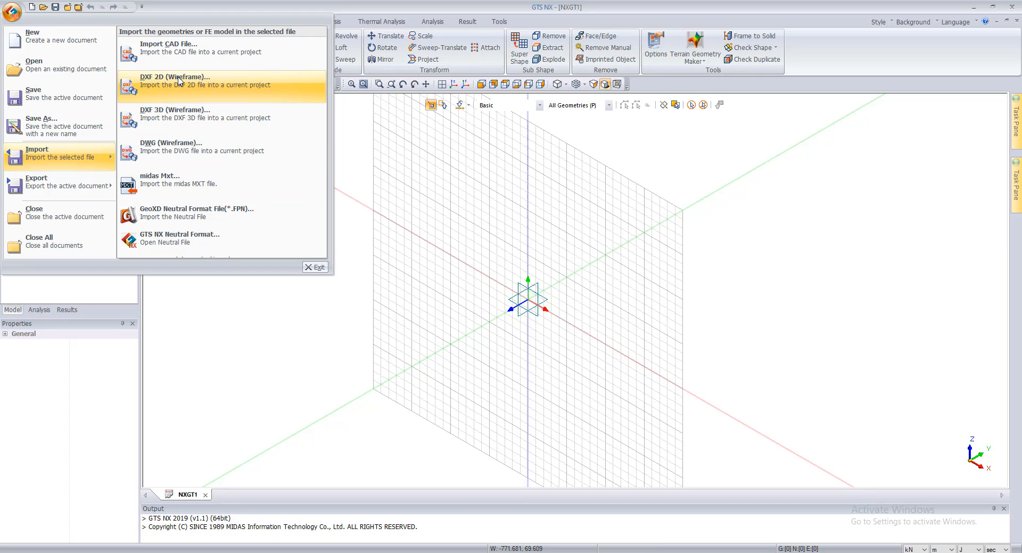
left_click(183, 94)
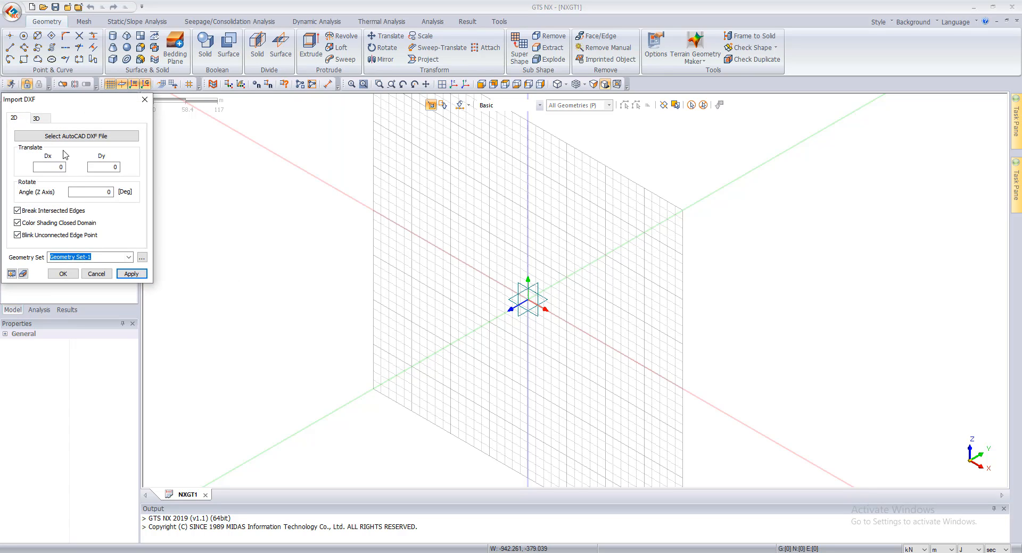
left_click(63, 137)
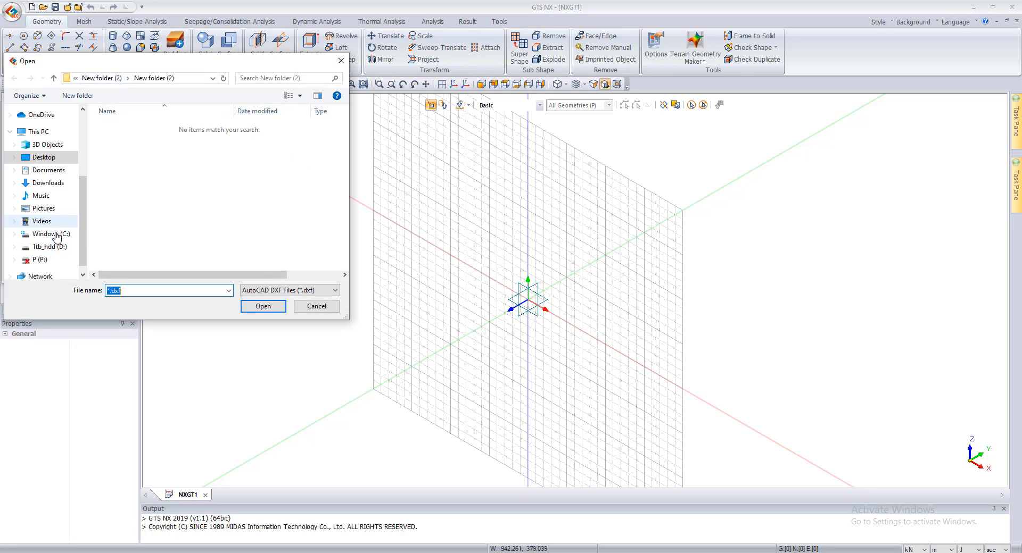
left_click(48, 247)
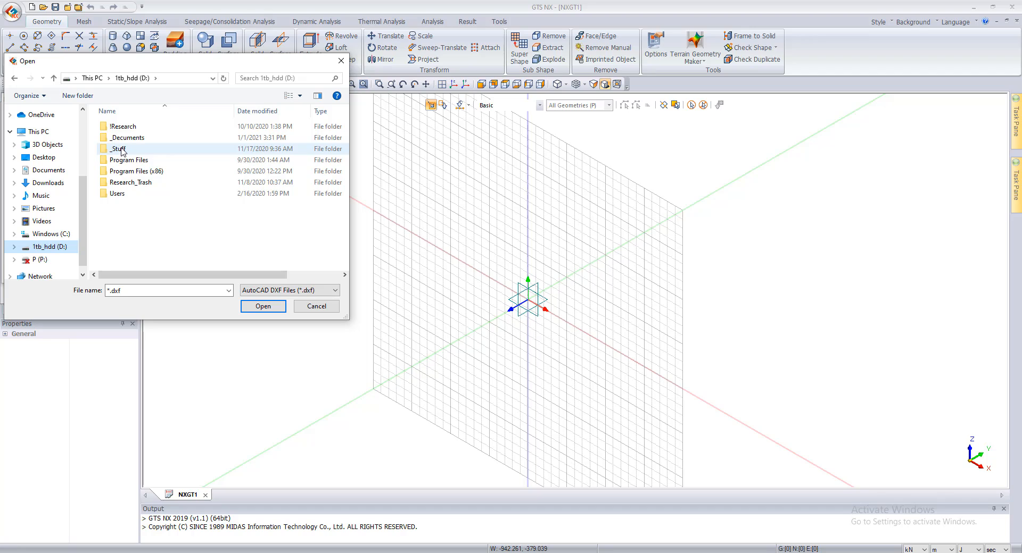
double_click(122, 150)
double_click(129, 139)
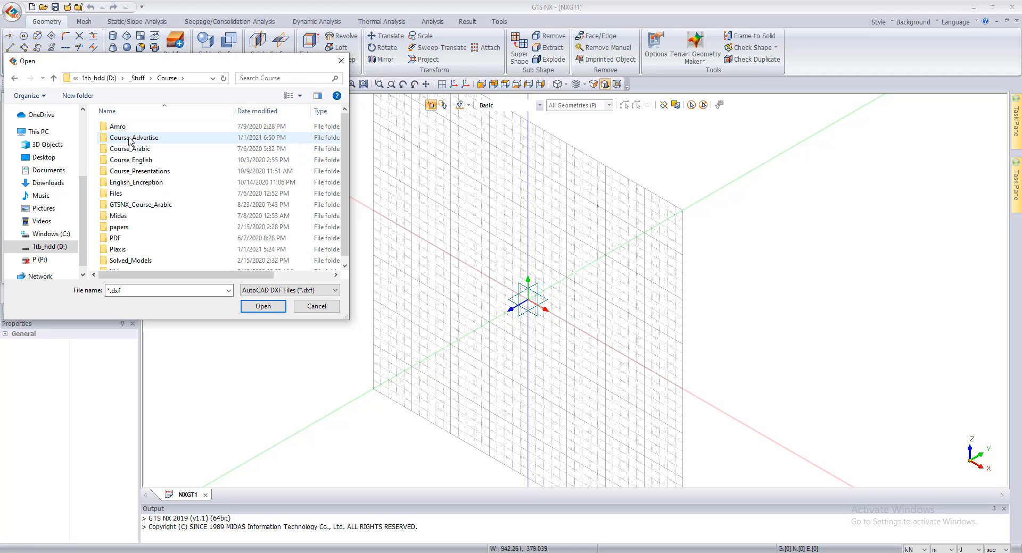
double_click(129, 139)
double_click(194, 216)
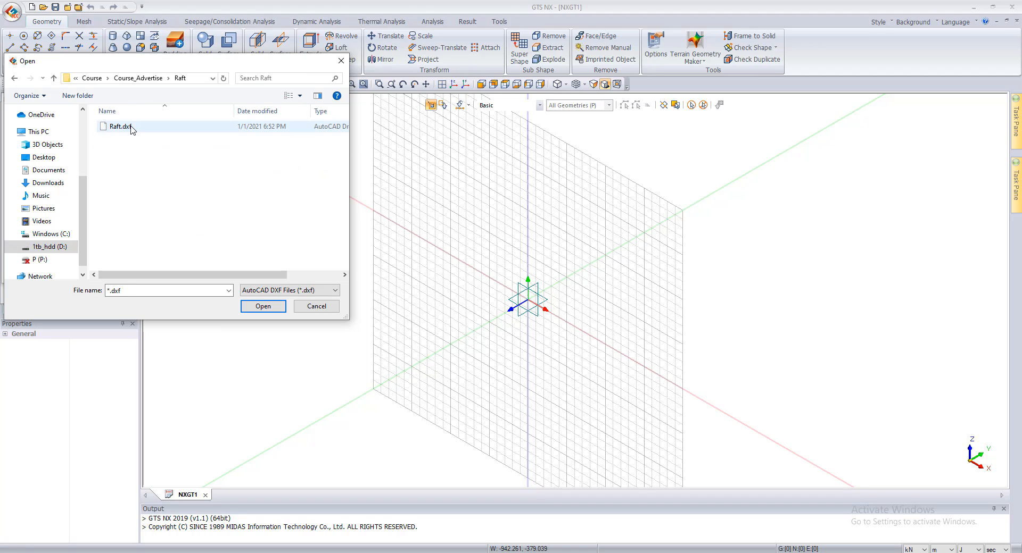
double_click(131, 127)
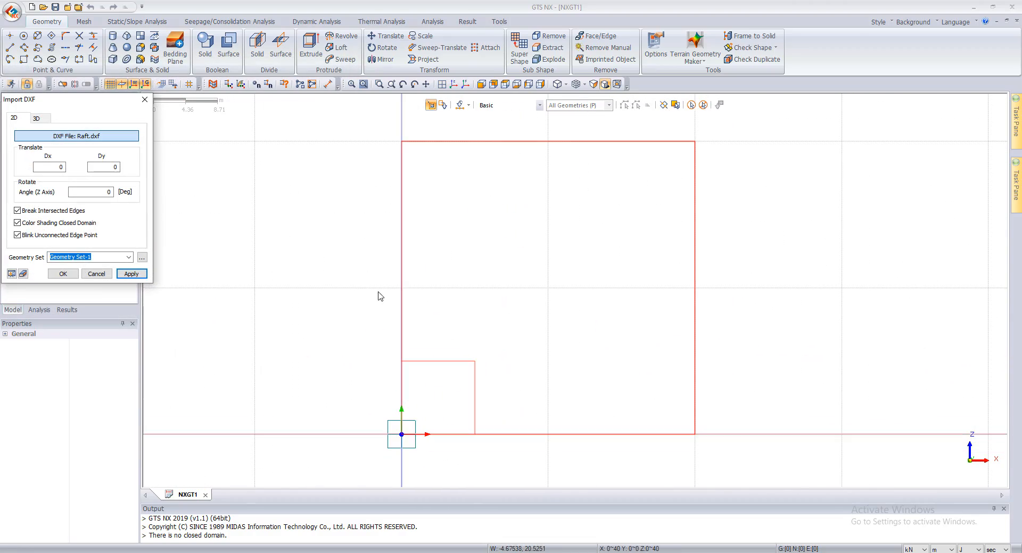
scroll(380, 296, "down", 2)
left_click(111, 274)
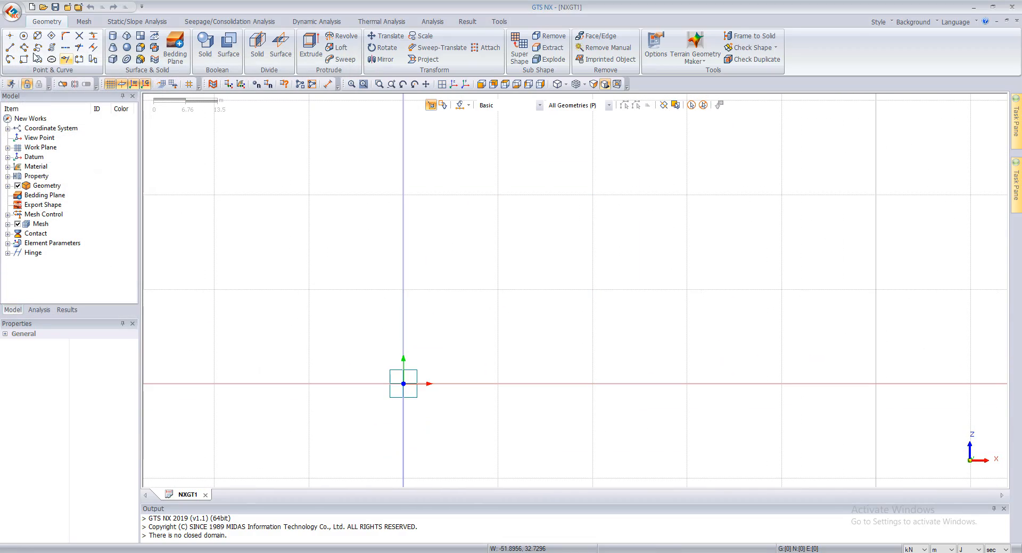
left_click(12, 10)
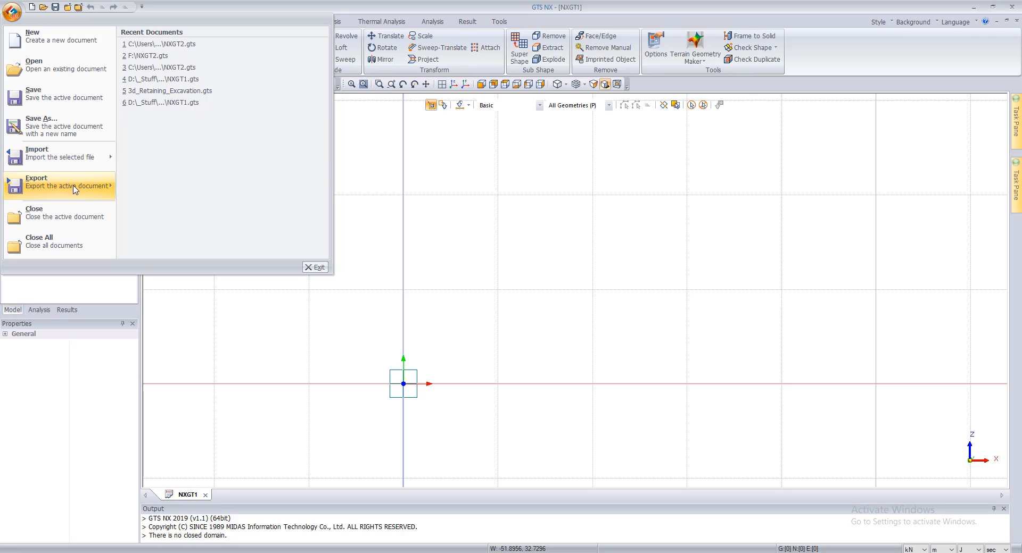
left_click(159, 106)
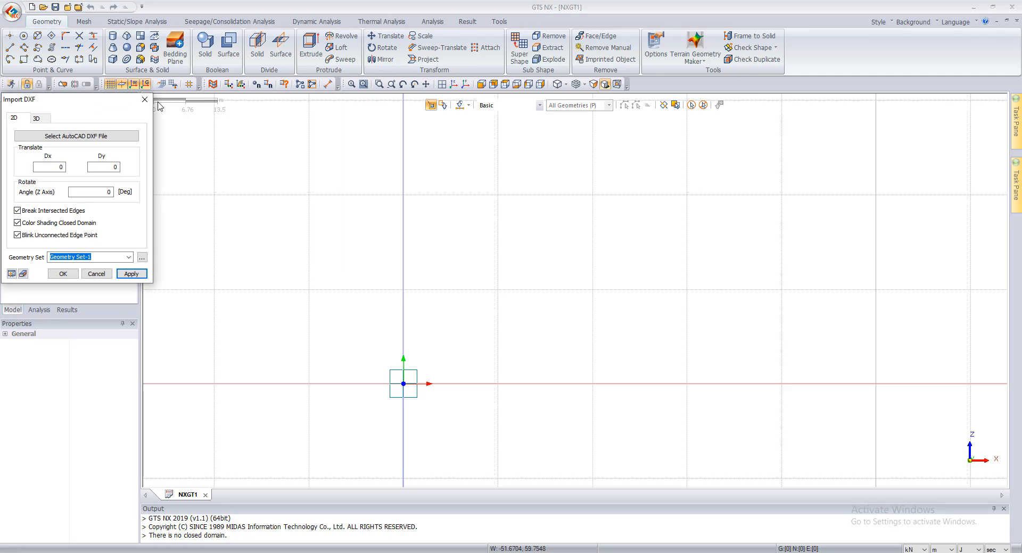
left_click(144, 101)
Import Raft.dxf from the Raft folder as a 3D wireframe, keeping zero translation and Geometry Set-1
left_click(12, 11)
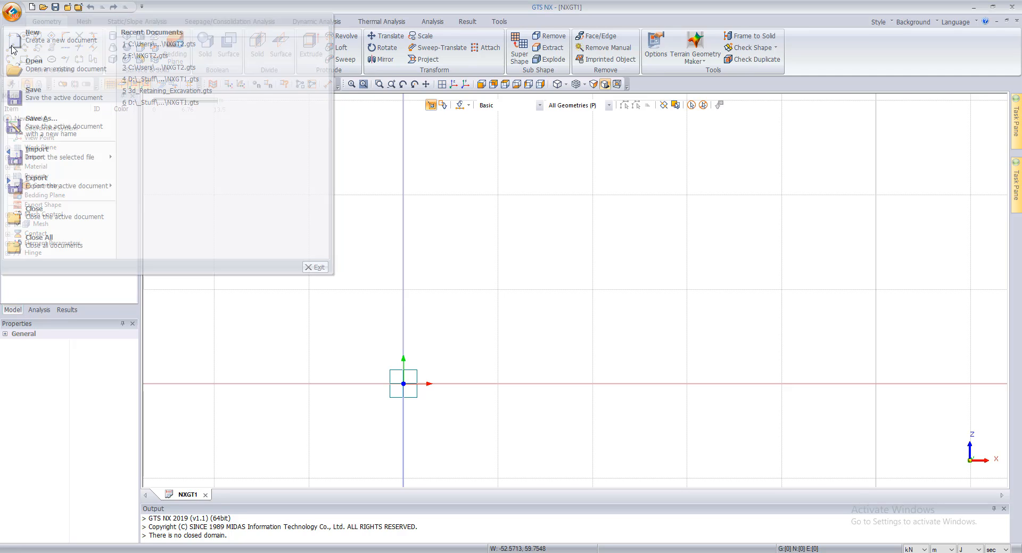
mouse_move(64, 156)
left_click(171, 115)
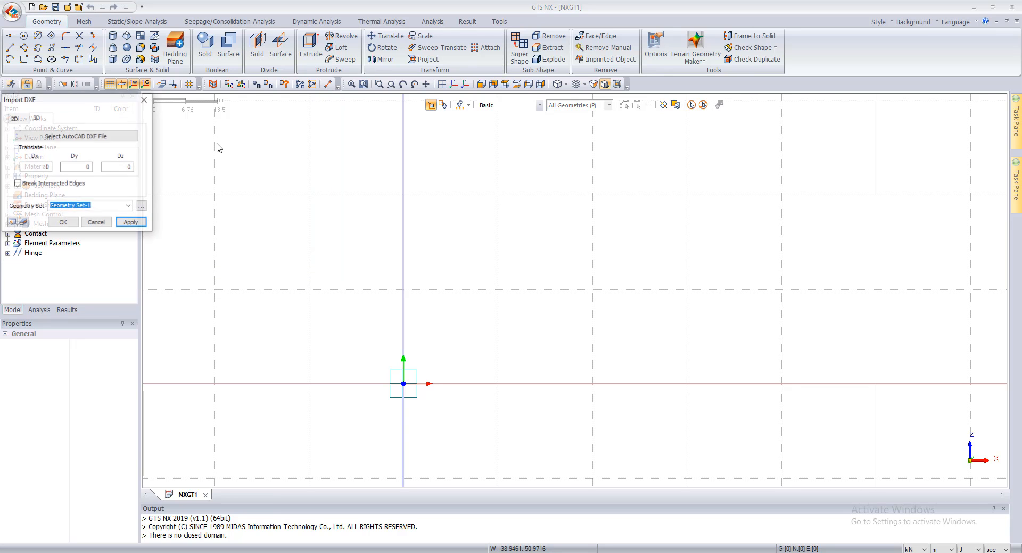
double_click(115, 128)
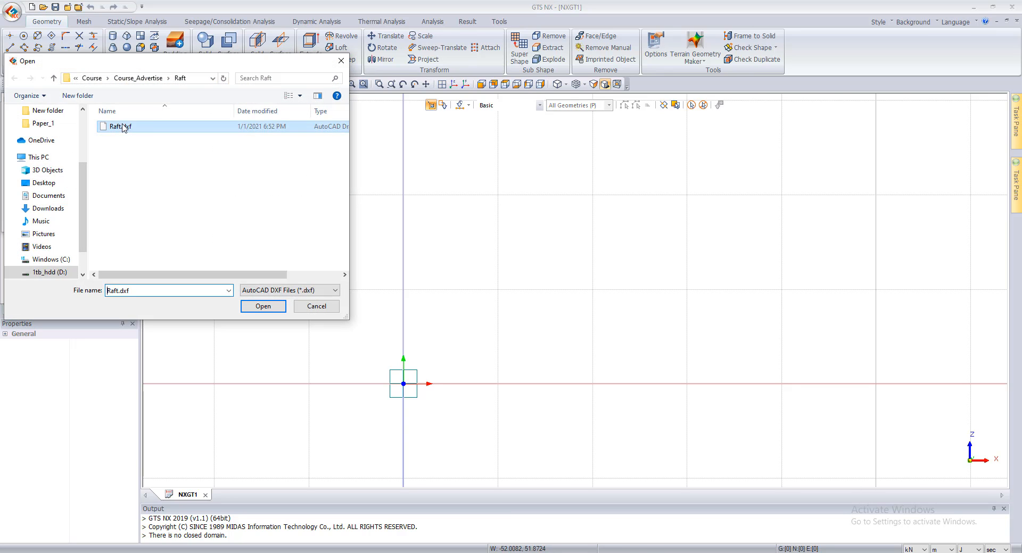
scroll(295, 286, "up", 1)
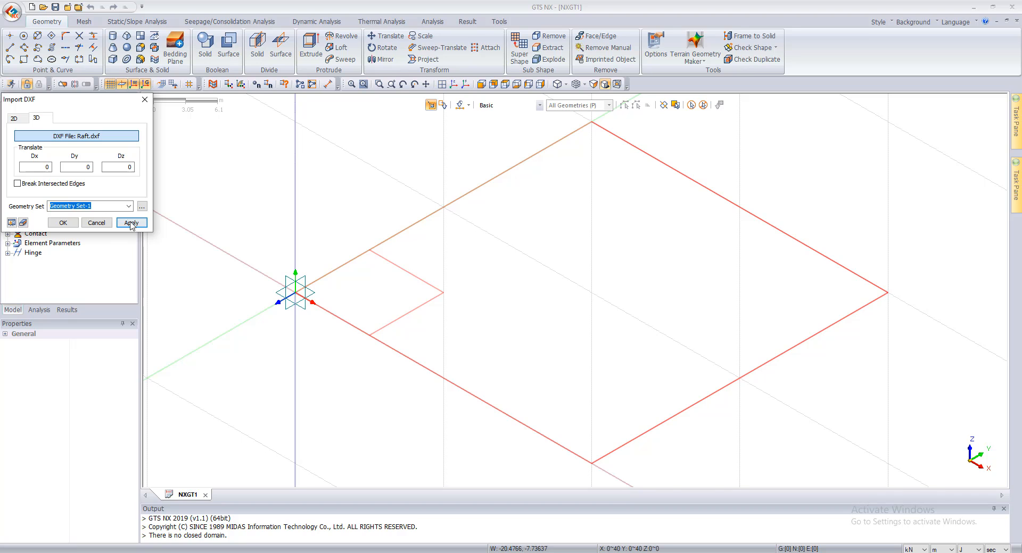
left_click(131, 223)
left_click(62, 223)
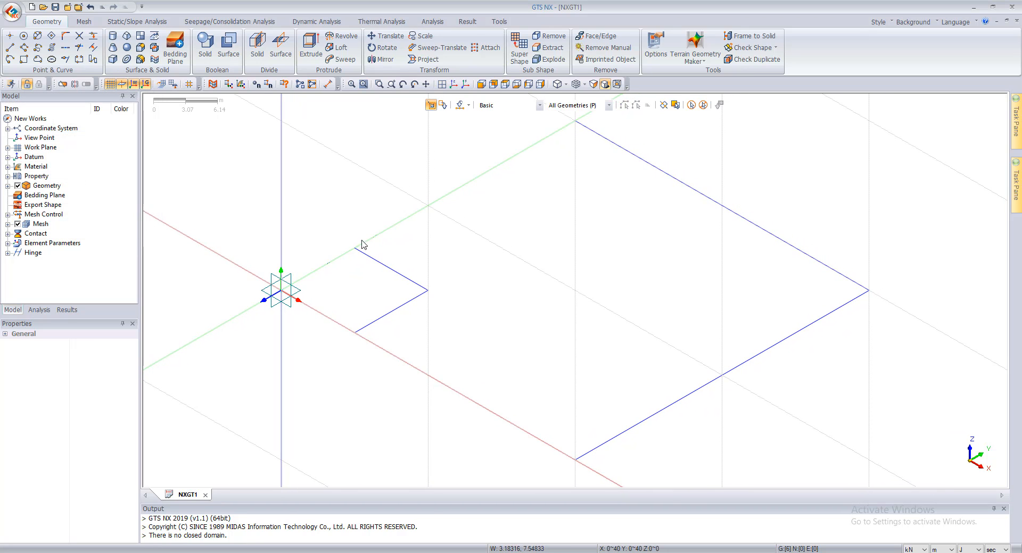
left_click_drag(760, 137, 223, 470)
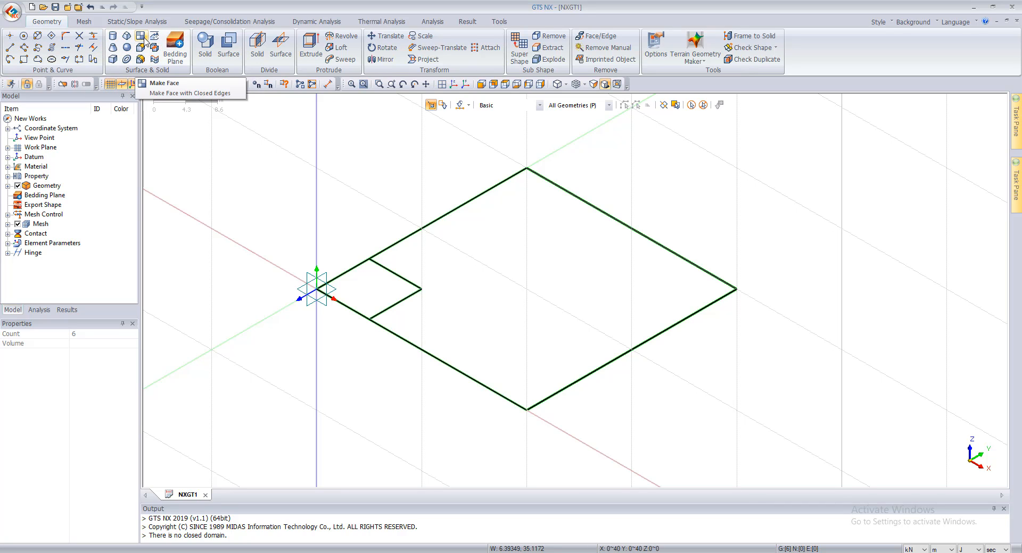
left_click(141, 37)
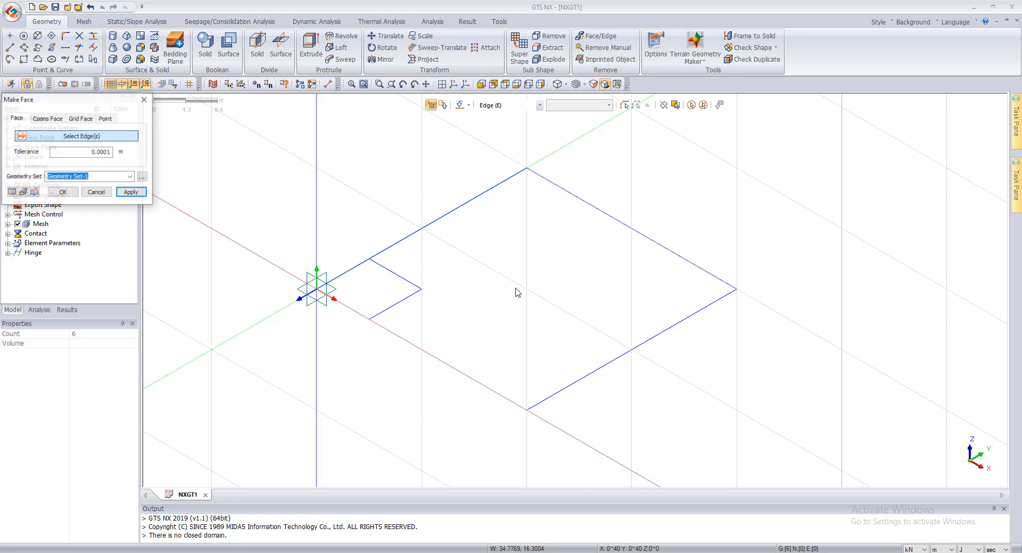
left_click(400, 304)
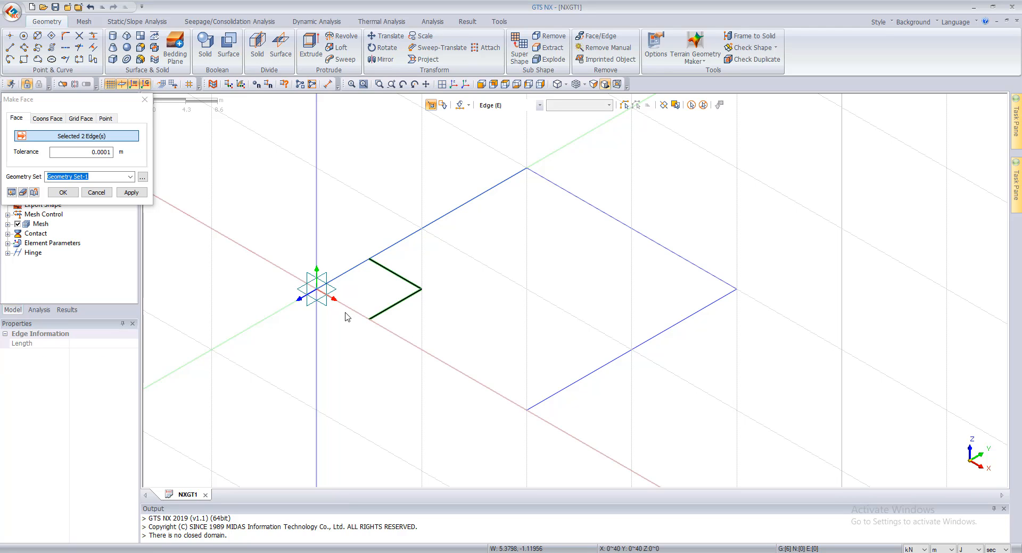
key("Escape")
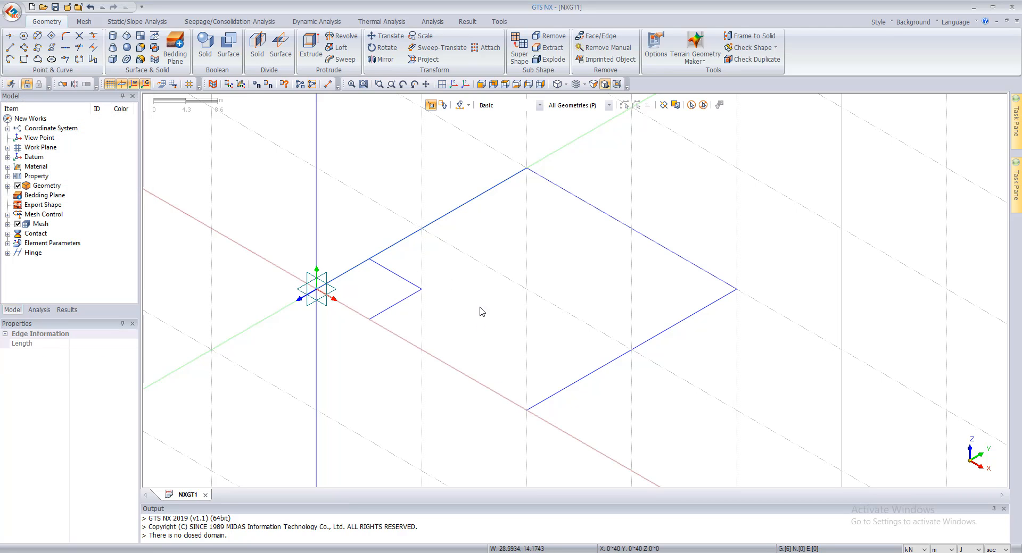
Make a face from the four edges of the large outer square, keeping the 0.0001 m tolerance and Geometry Set-1
left_click(456, 368)
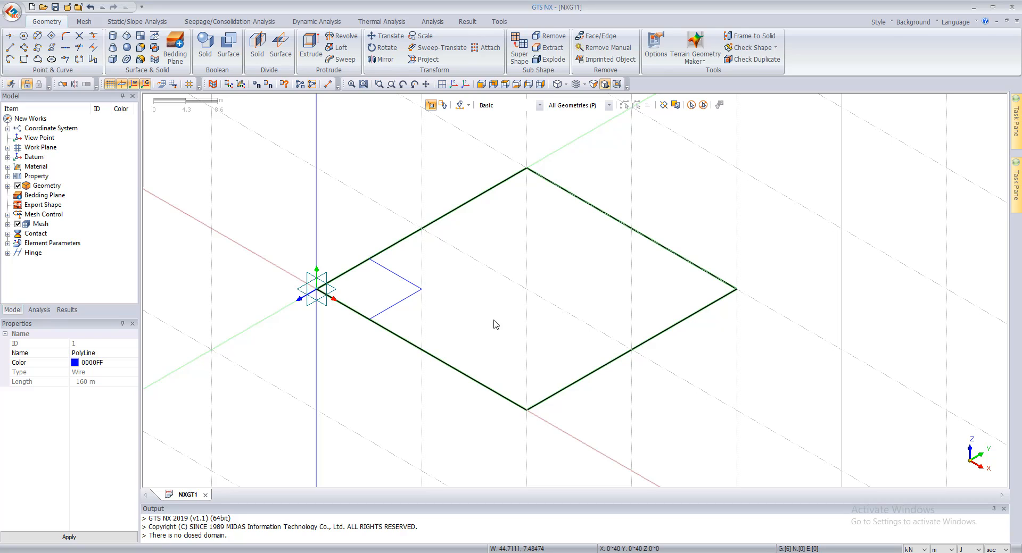
left_click(141, 37)
left_click(407, 346)
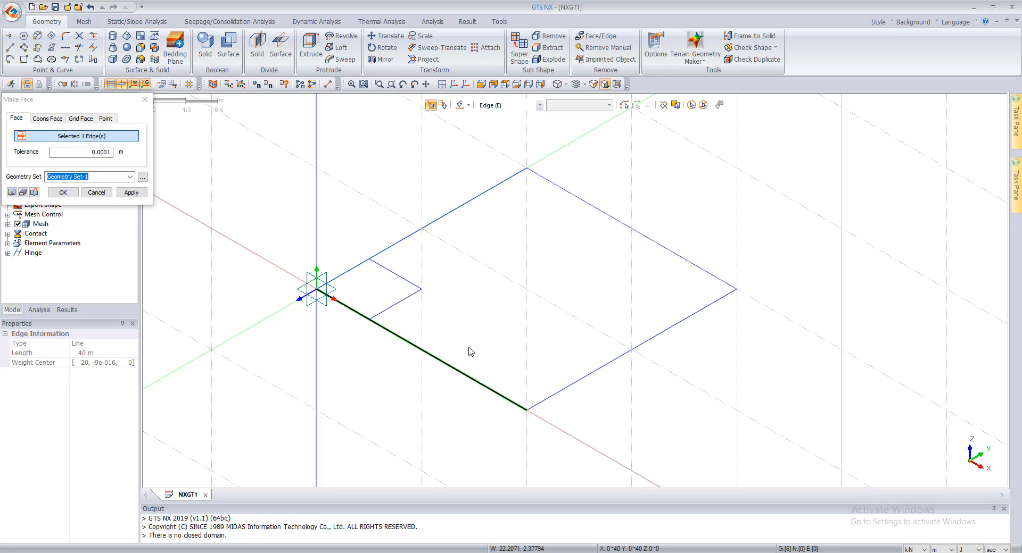
left_click(604, 363)
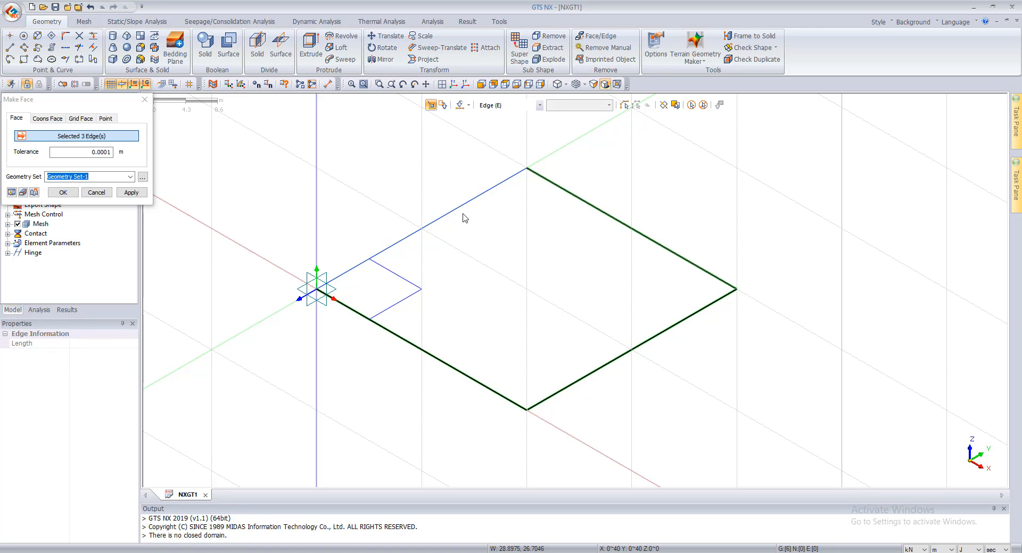
left_click(131, 193)
key("Escape")
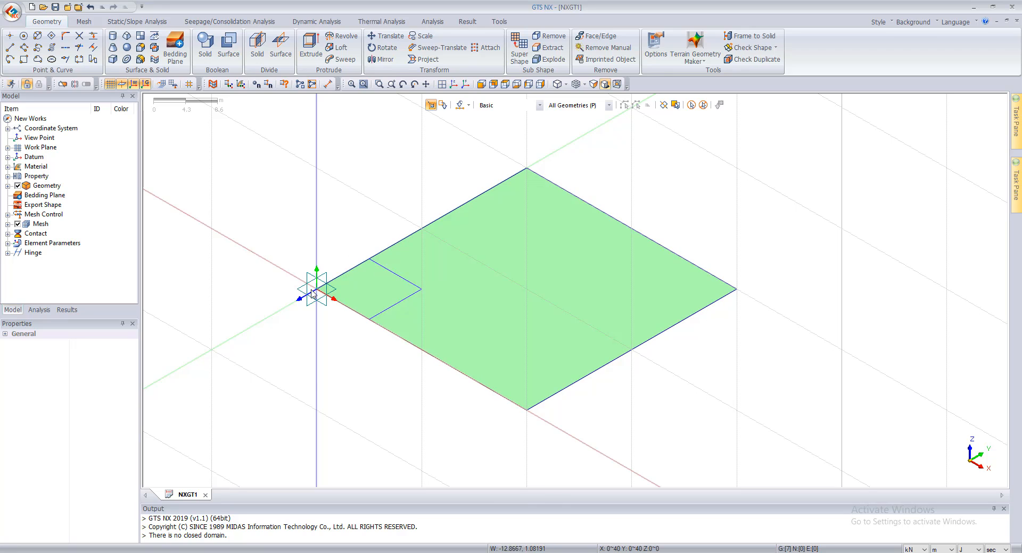
left_click_drag(249, 243, 432, 365)
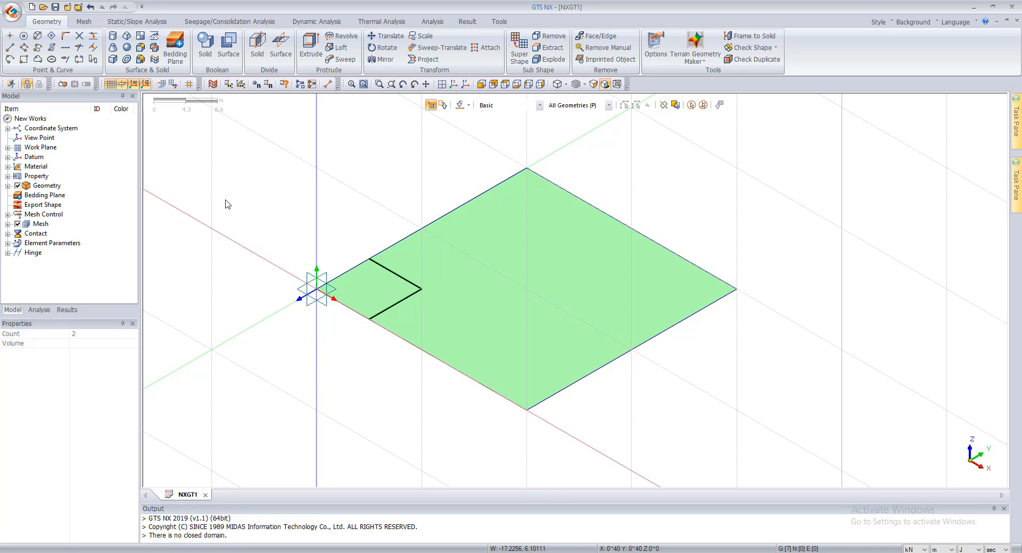
left_click(31, 60)
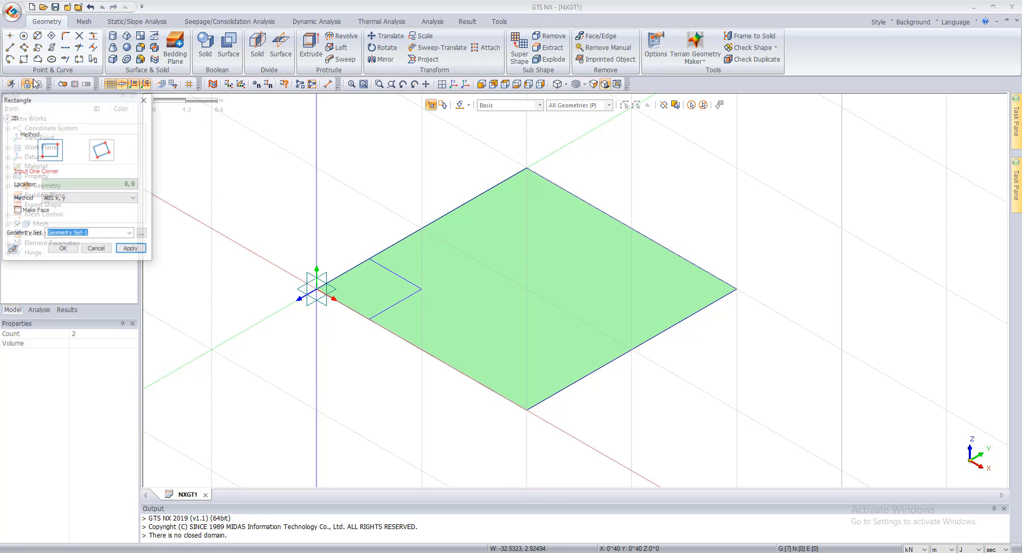
left_click(145, 99)
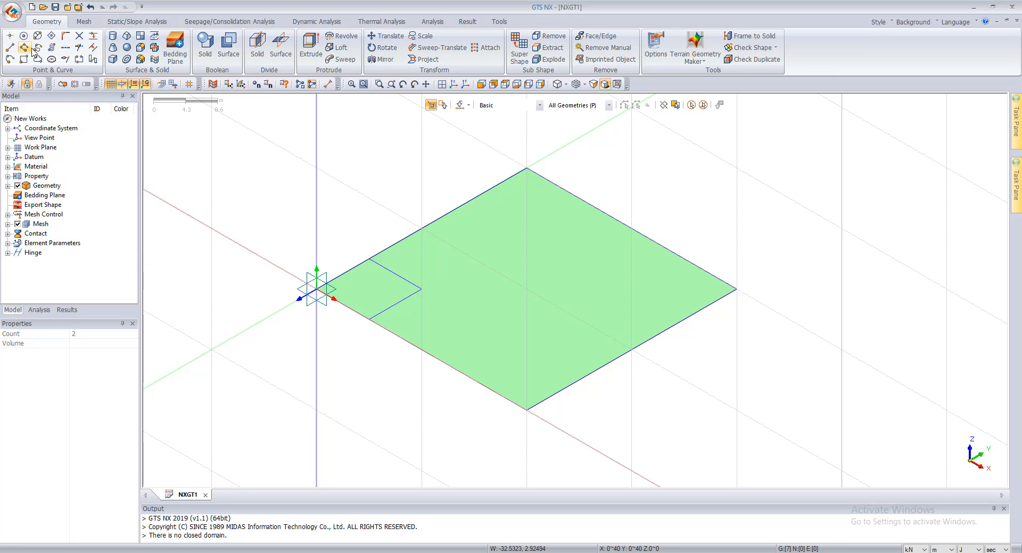
Trace the small 10 m square at the origin with a closed 3D polyline, using the Make Face option
left_click(23, 47)
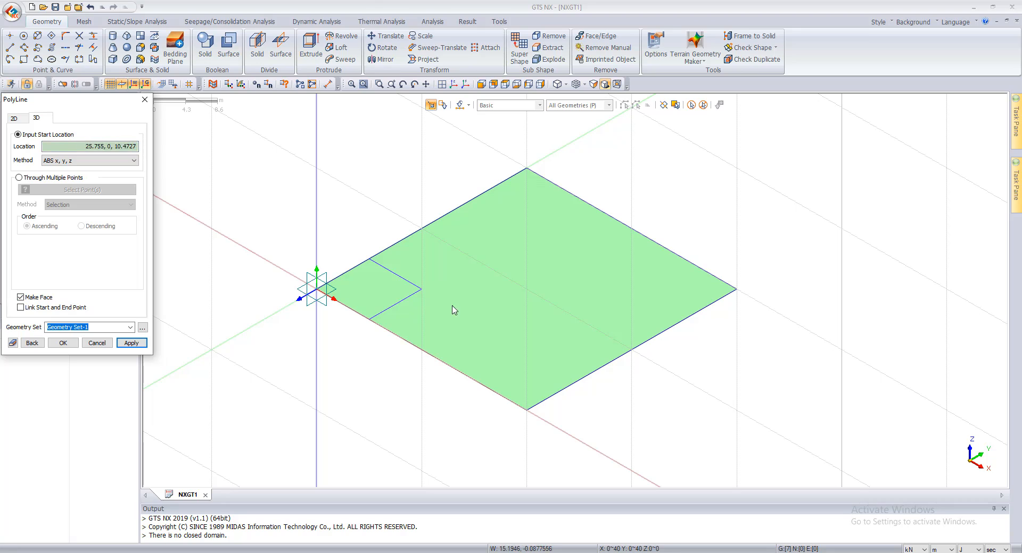
left_click(376, 320)
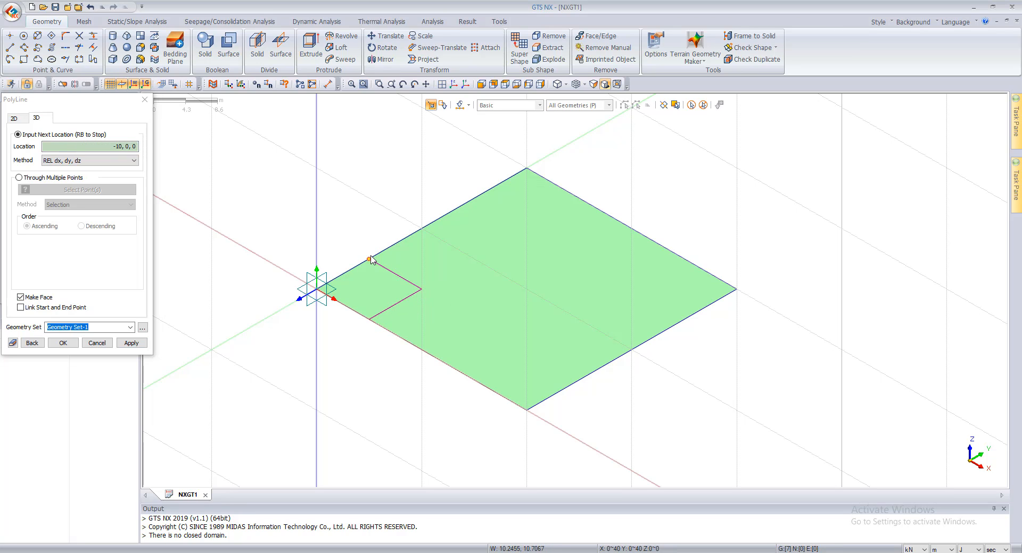
left_click(317, 291)
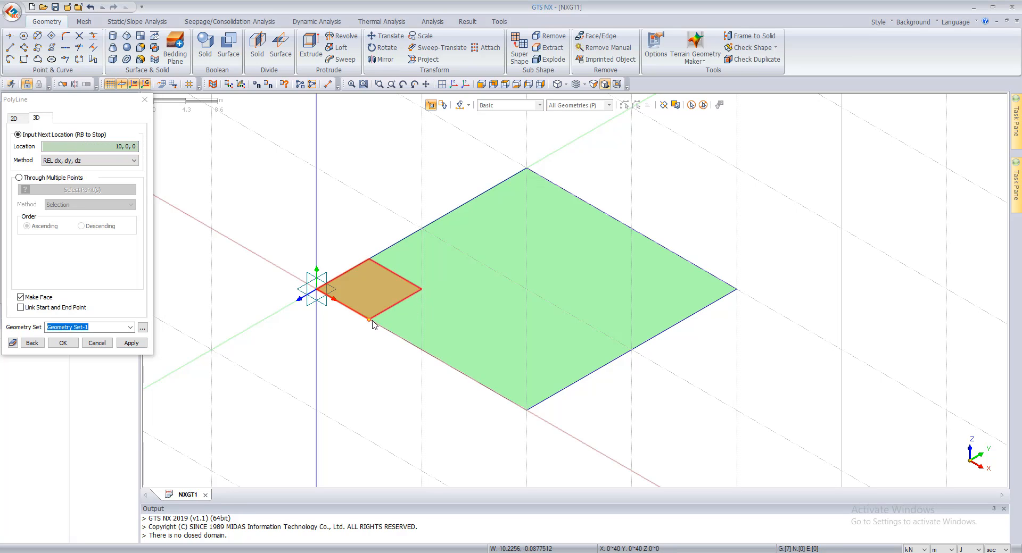
right_click(373, 324)
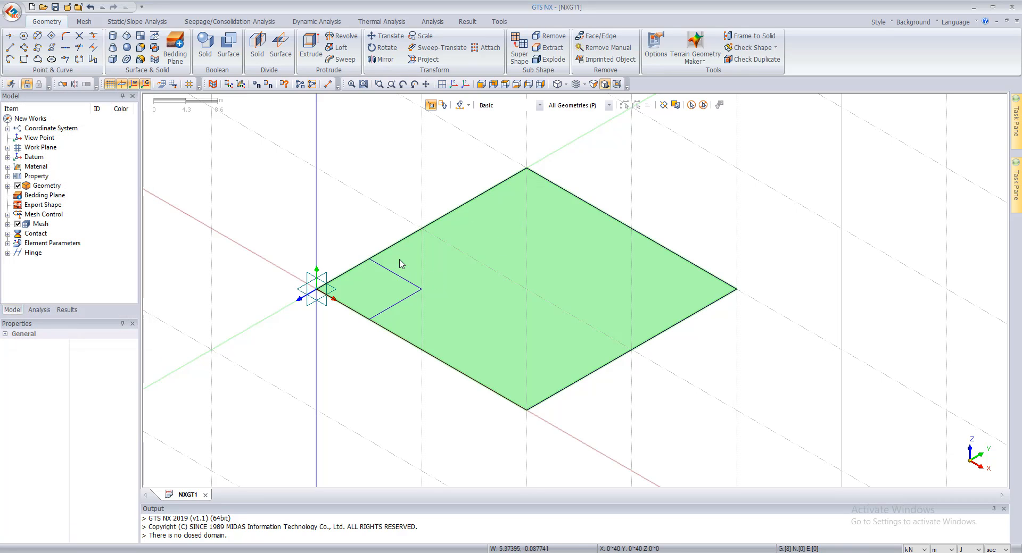
Delete both imported geometry sets named 0, including their polylines, from the model tree
left_click(8, 186)
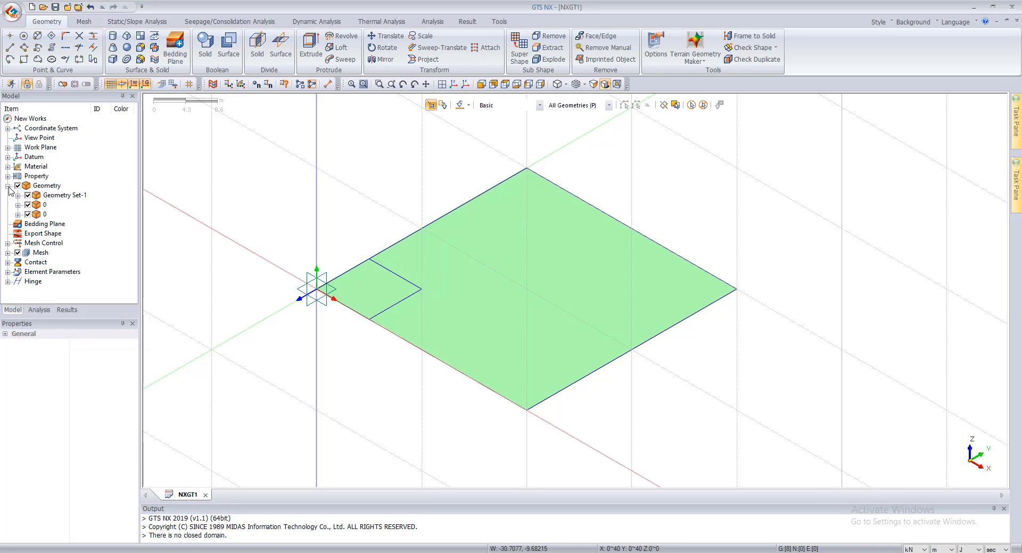
key("Delete")
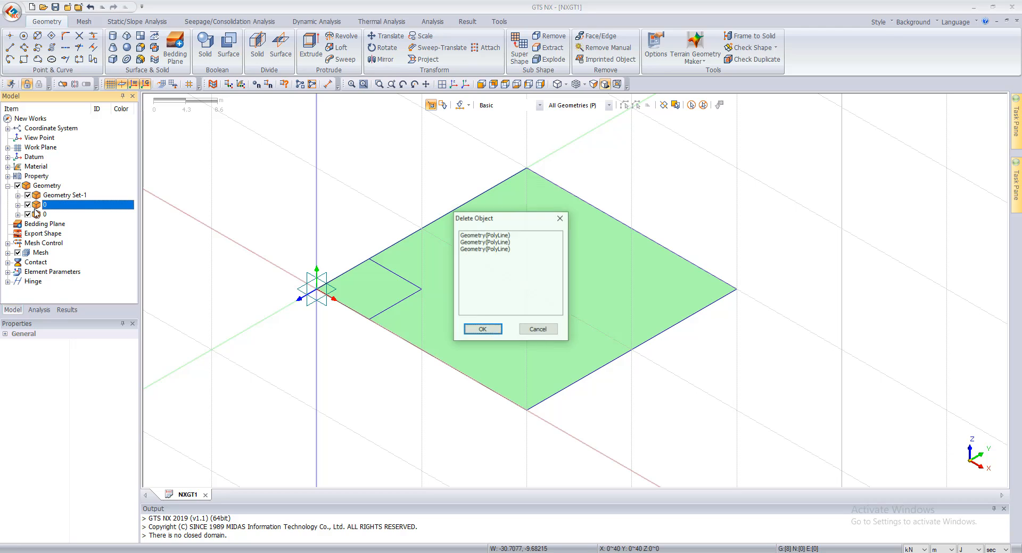
key("Return")
left_click(37, 205)
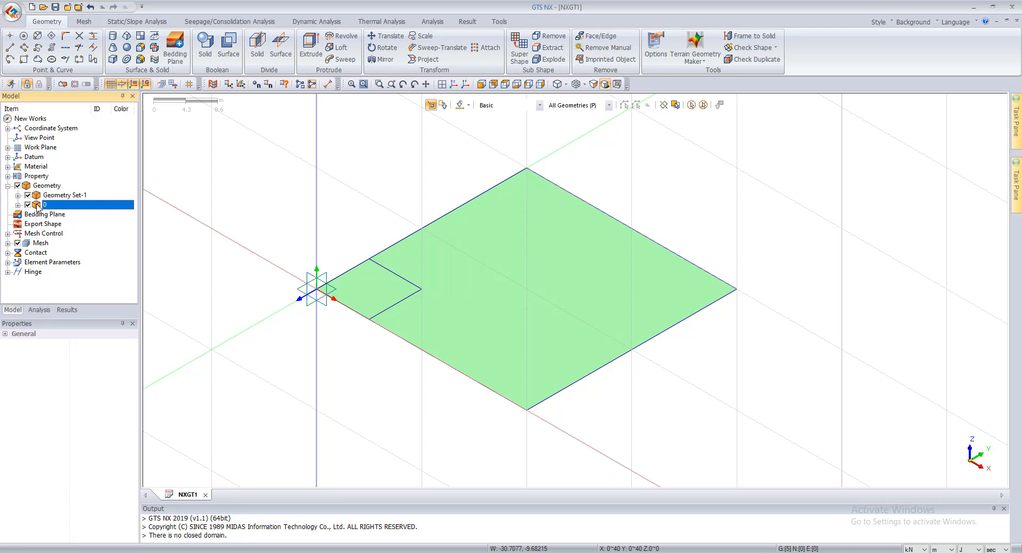
key("Delete")
key("Return")
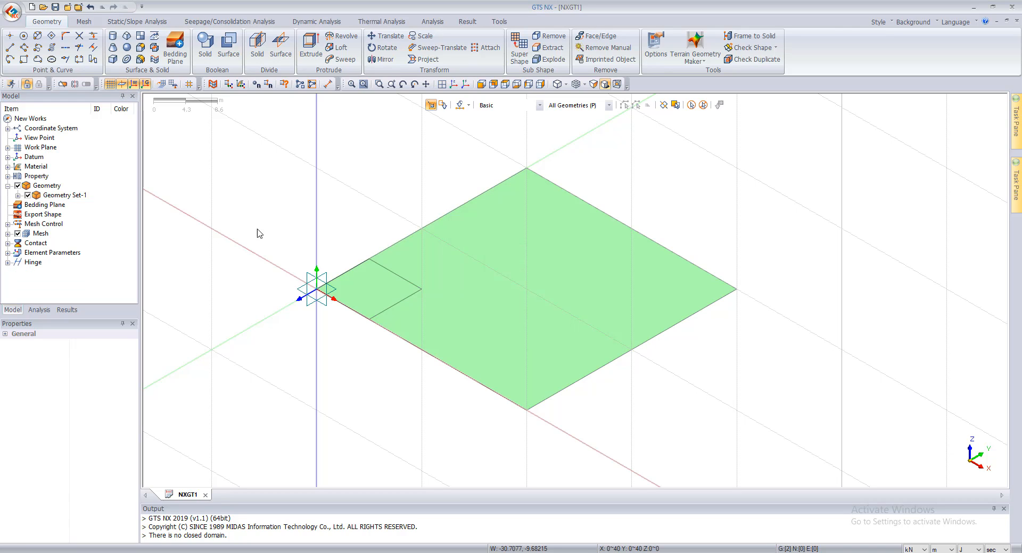
Imprint all edges onto both the large and small square faces as curves, using the shortest path direction
scroll(436, 336, "down", 4)
scroll(434, 331, "up", 7)
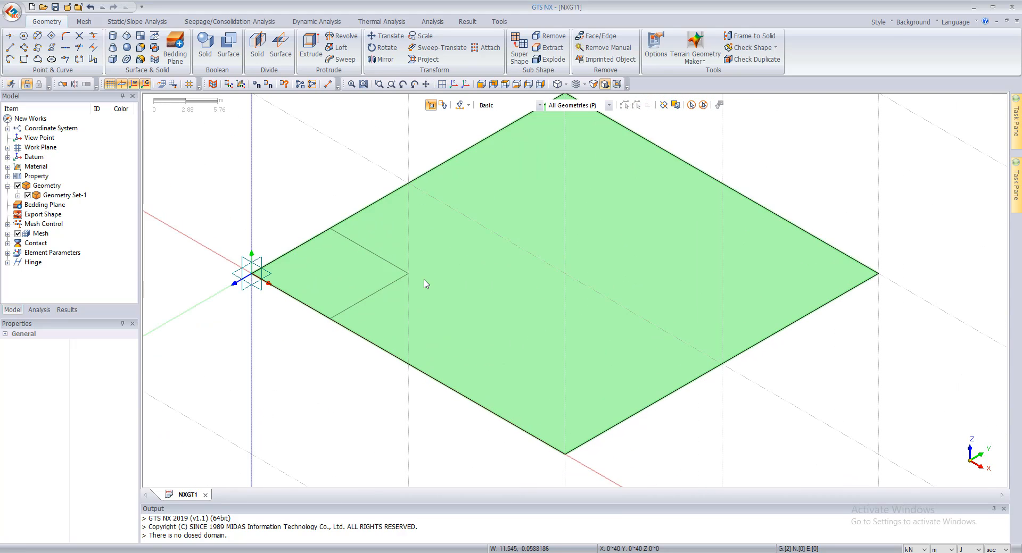
left_click(327, 259)
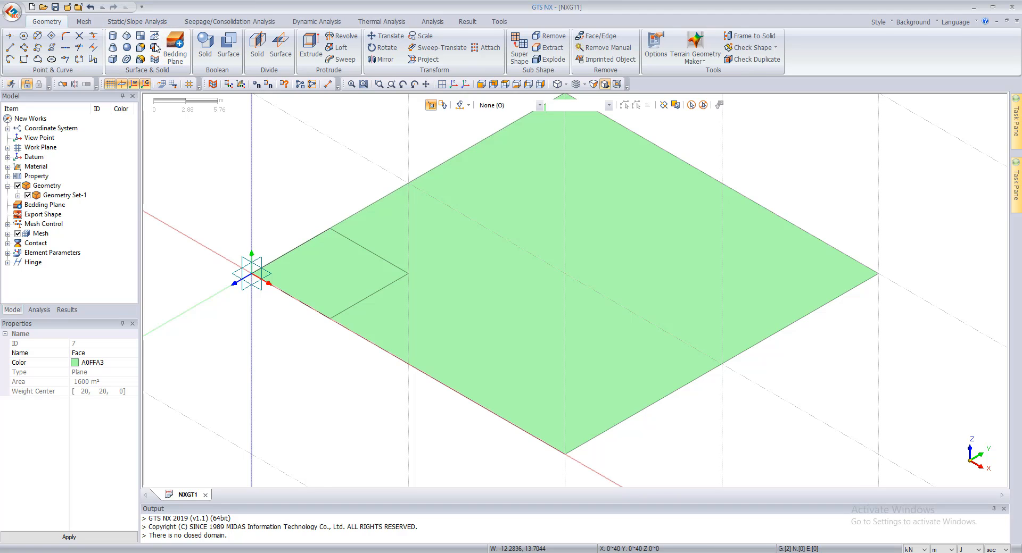
left_click(154, 37)
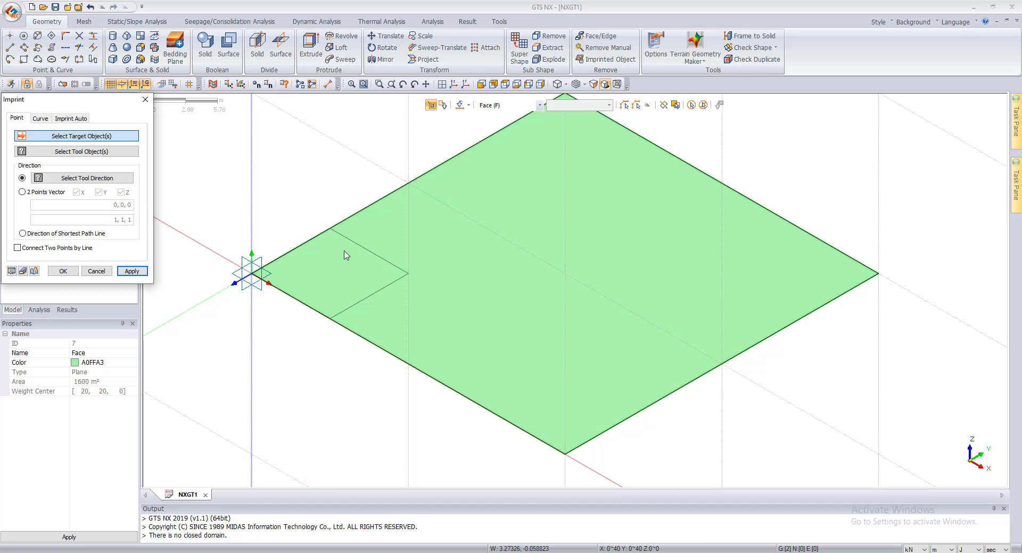
left_click(71, 118)
left_click(40, 118)
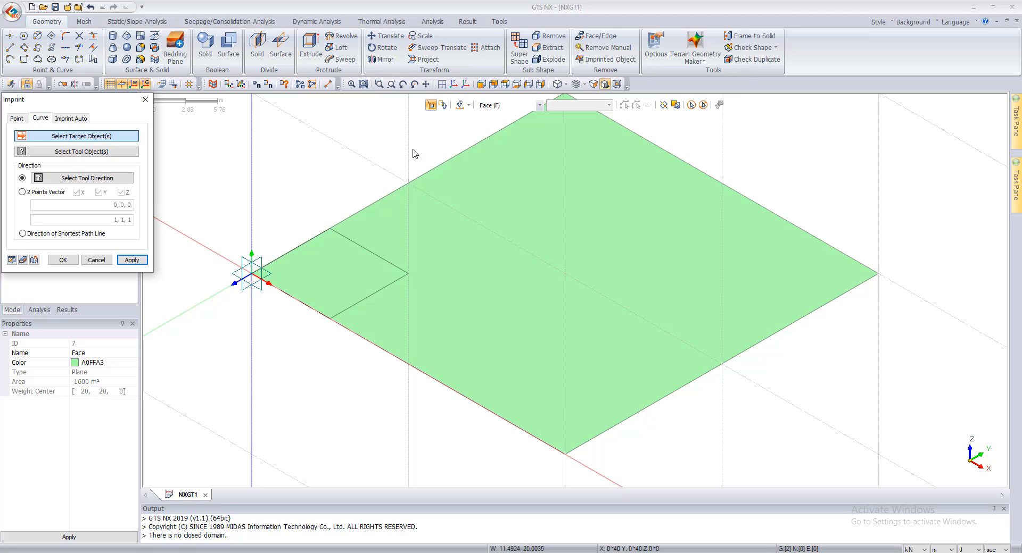
left_click(664, 106)
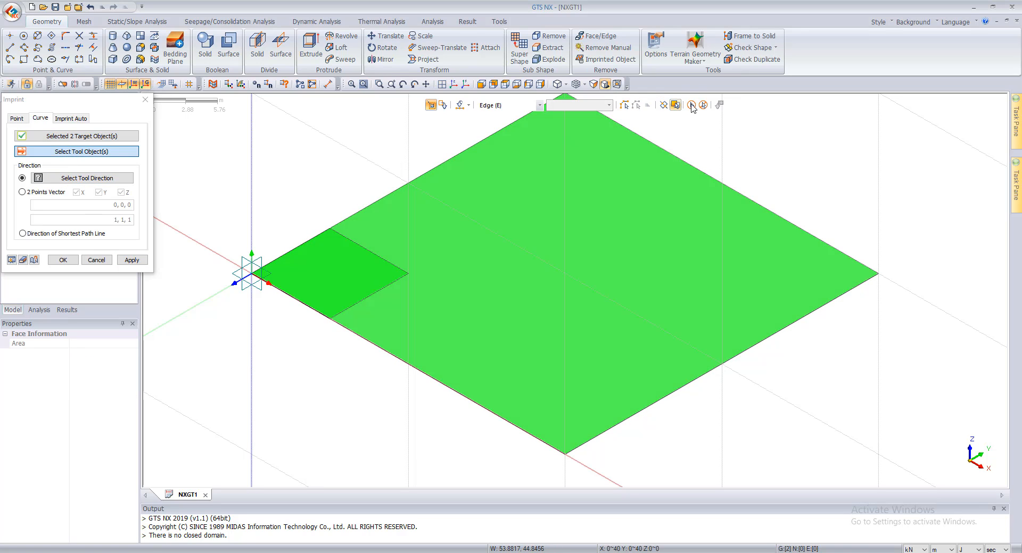
left_click(691, 105)
left_click(63, 233)
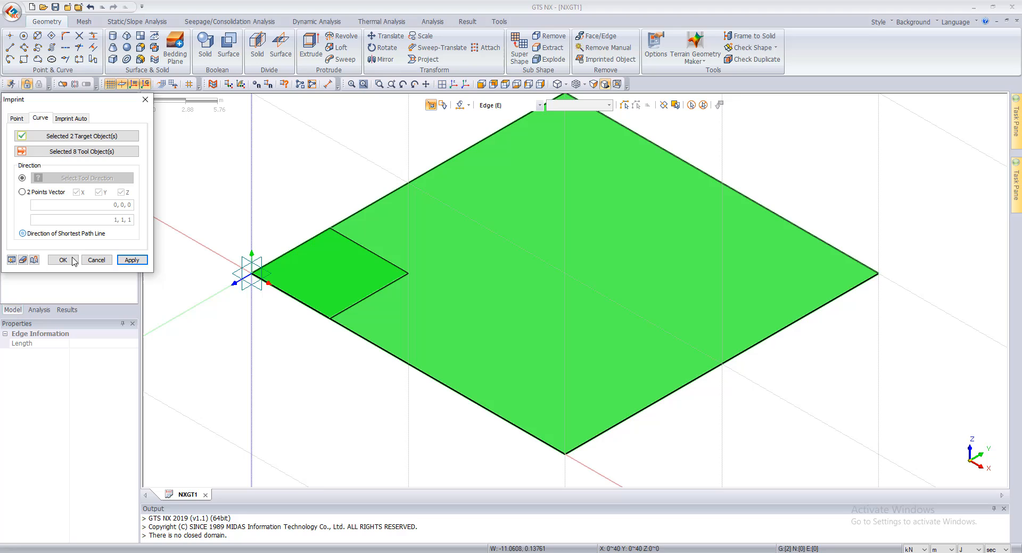
left_click(130, 260)
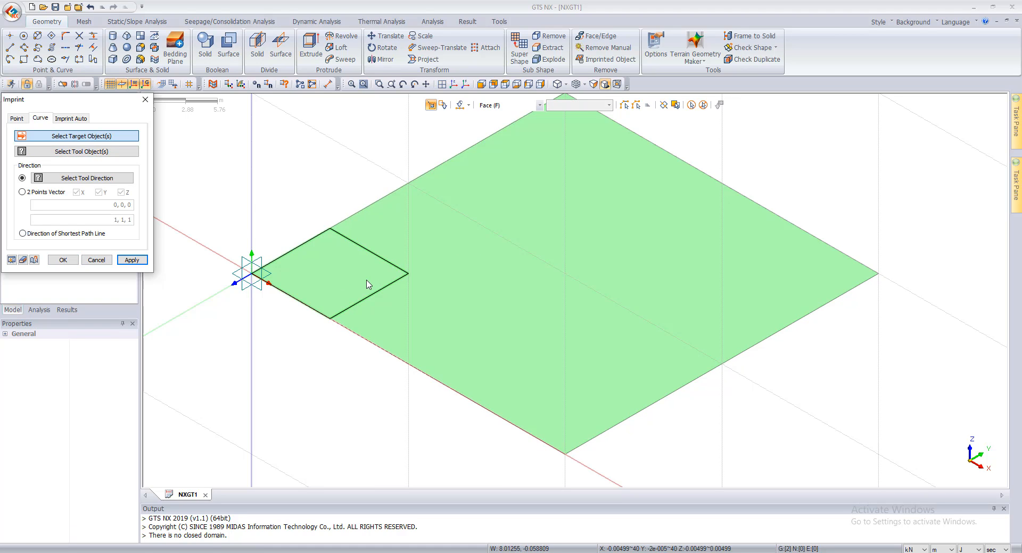
left_click(336, 288)
left_click(96, 260)
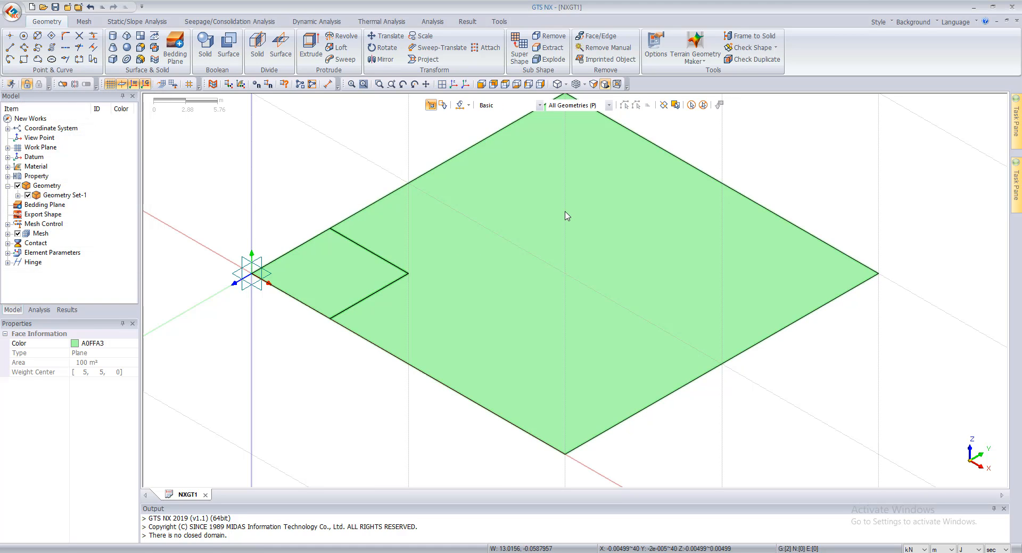
Abandon the extrusion of the large face and undo the curve imprint
left_click(563, 216)
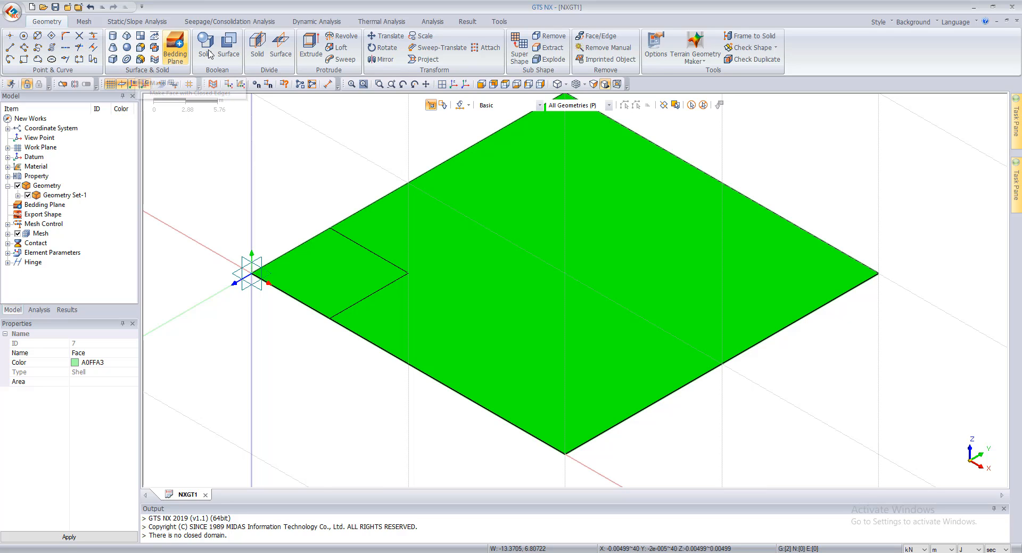
left_click(310, 55)
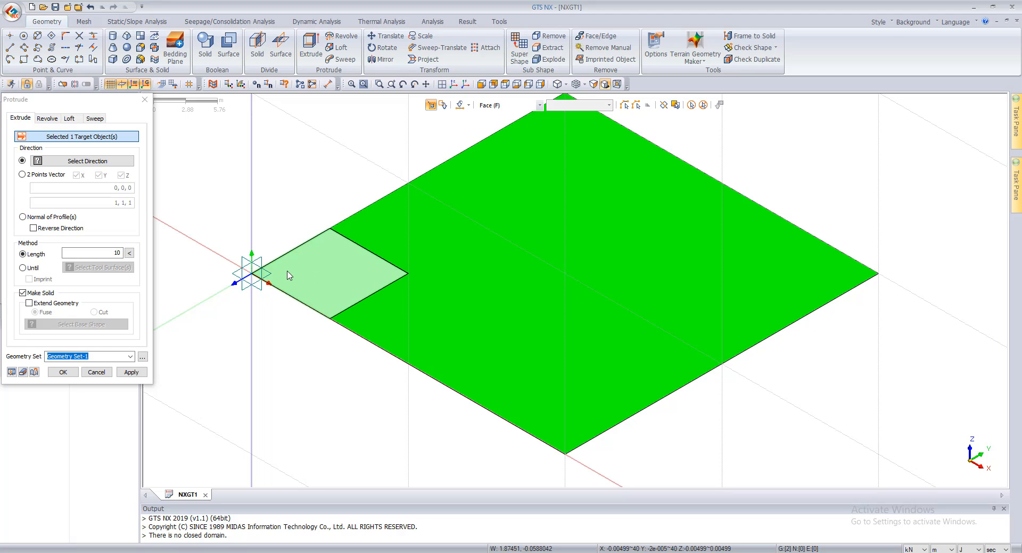
key("Escape")
key("ctrl+z")
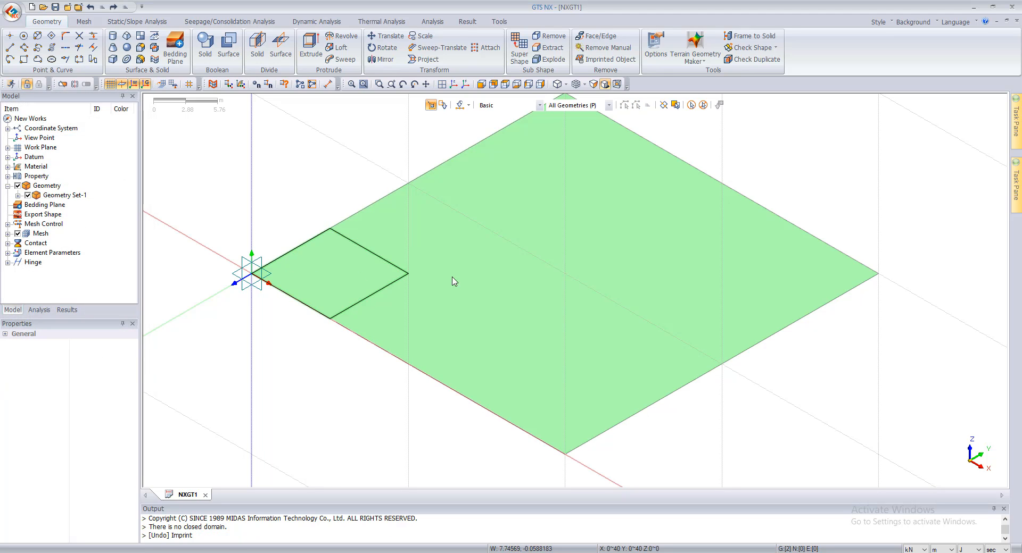
Extrude the large square face by -60 m along the Z axis as a solid in Geometry Set-1
left_click(520, 276)
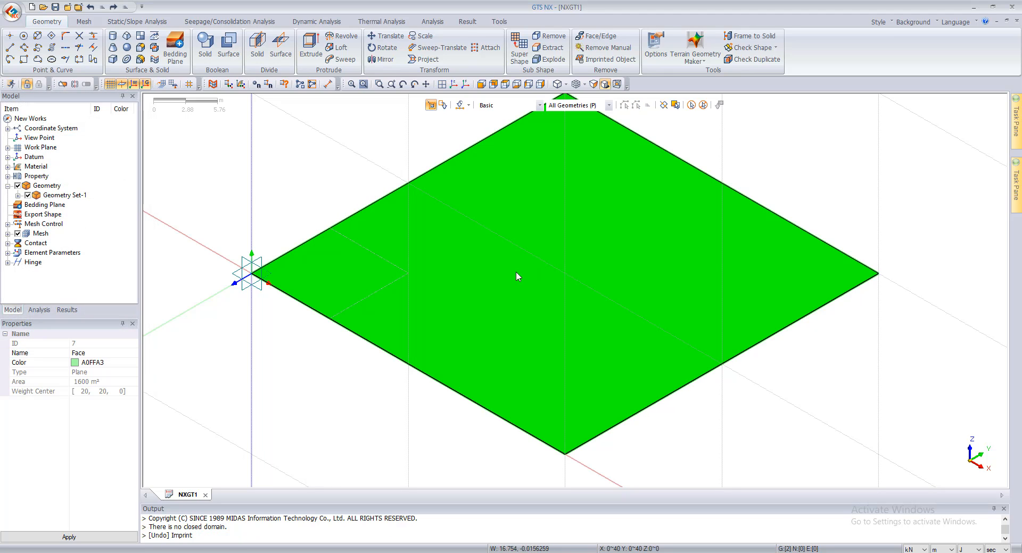
left_click(319, 54)
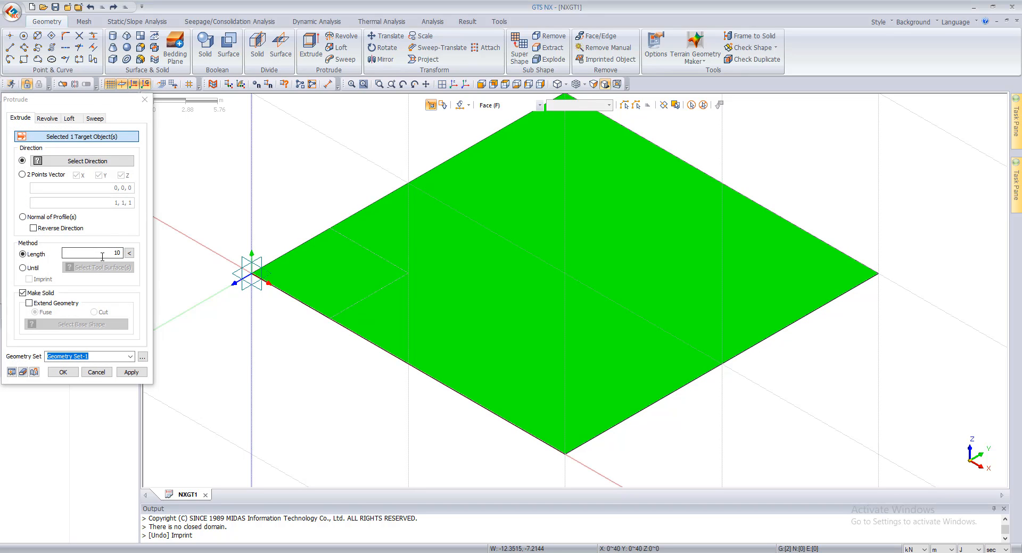
left_click(103, 257)
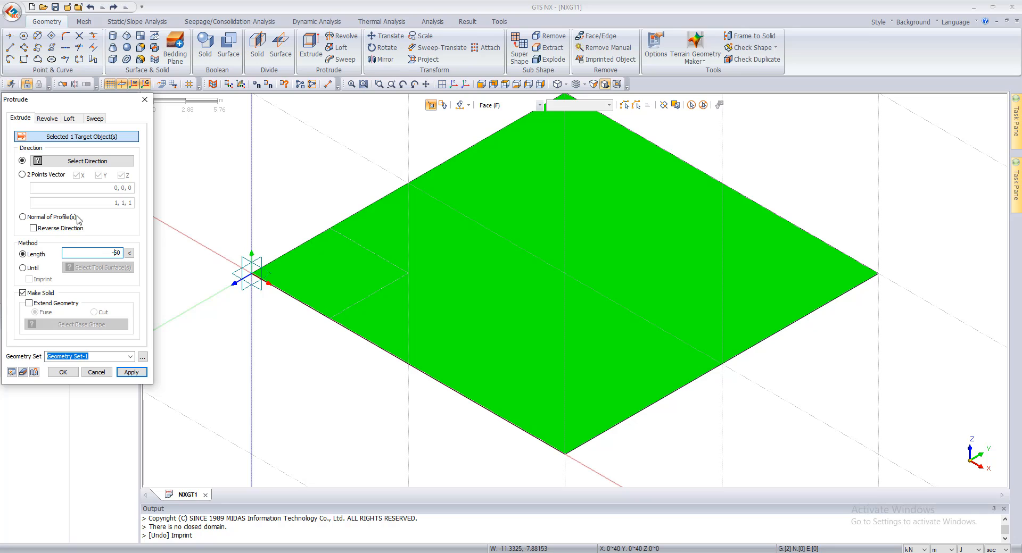
scroll(545, 213, "down", 1)
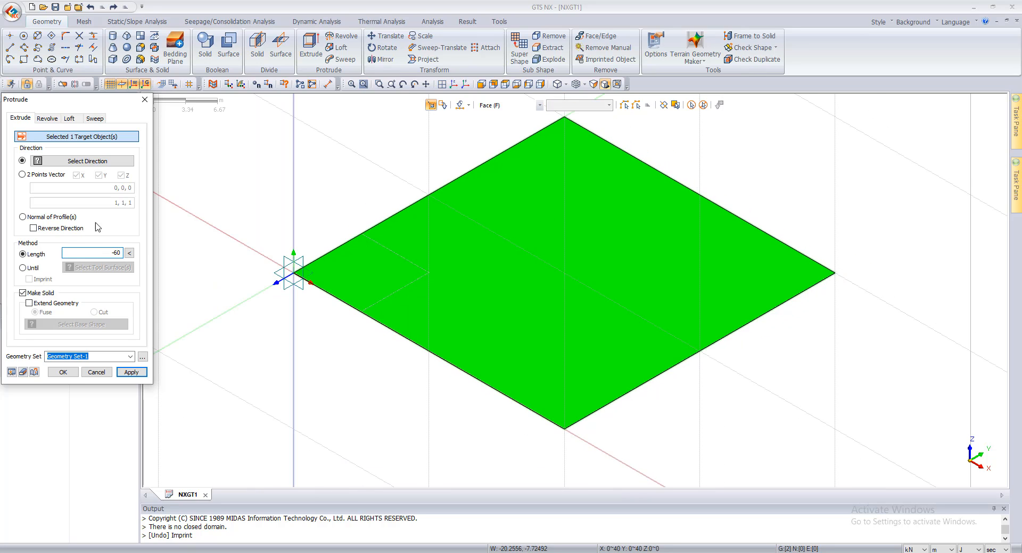
left_click(101, 165)
left_click(294, 205)
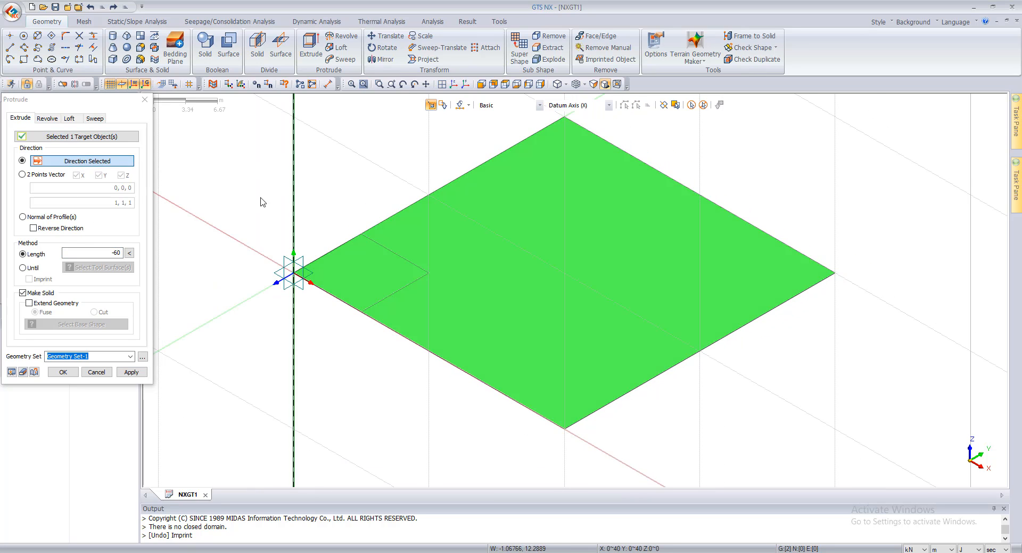
left_click(113, 372)
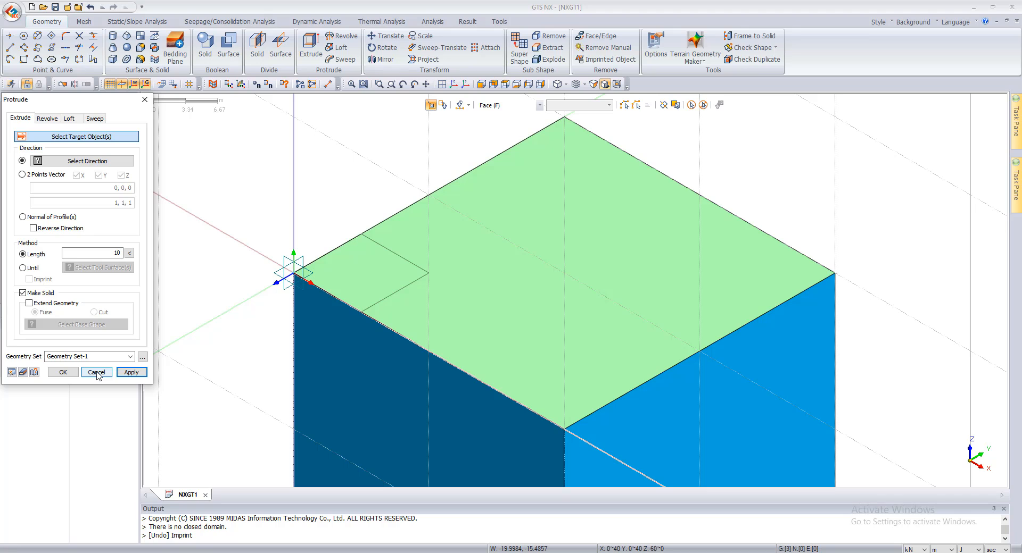
left_click(96, 373)
Examine the small square face at the origin, where it overlaps the extruded block's upper surface
scroll(408, 275, "up", 3)
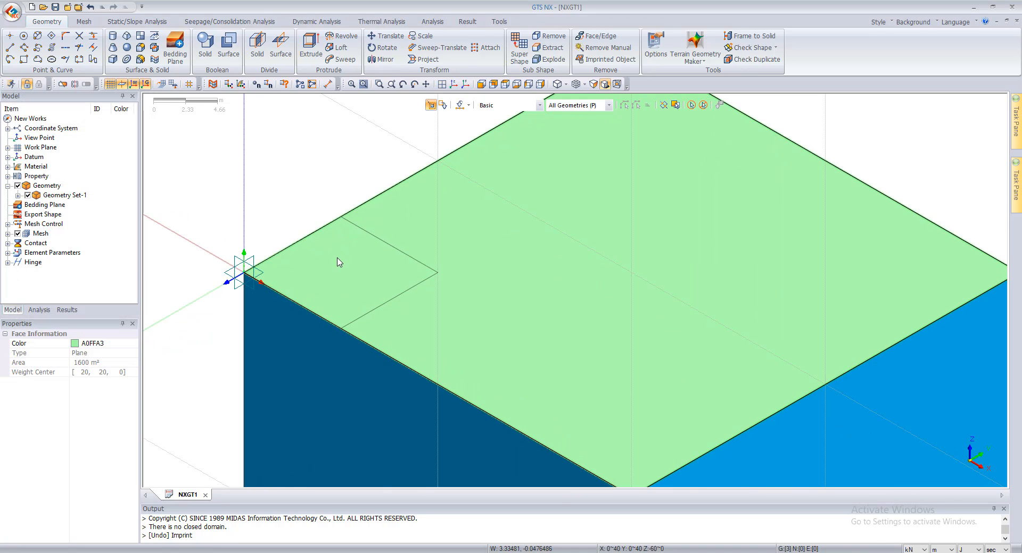
left_click(339, 254)
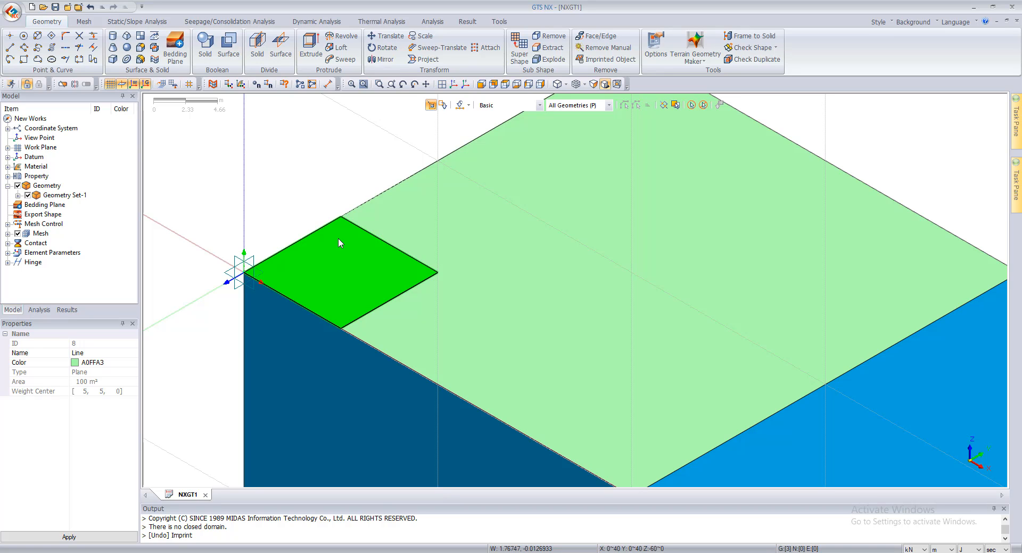
scroll(269, 289, "down", 2)
scroll(260, 285, "up", 4)
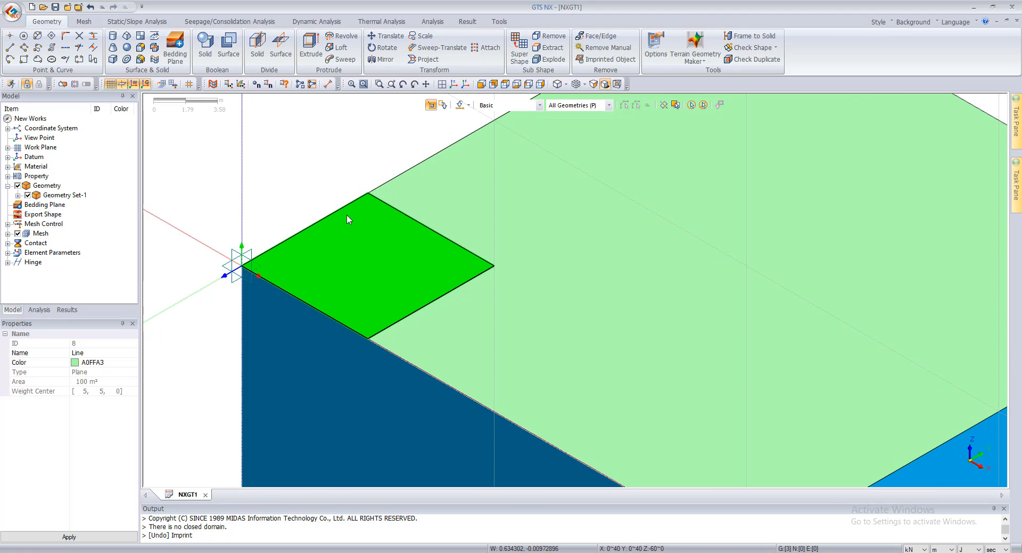
left_click(323, 249)
left_click(327, 256)
left_click(353, 269)
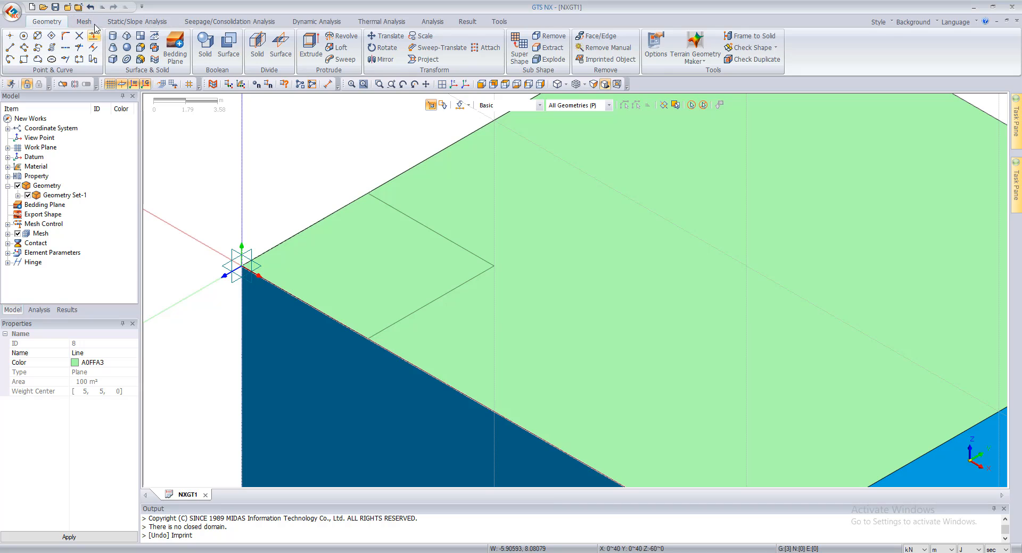
Extrude the small square face by -1 m along the Z axis as a solid in Geometry Set-1, previewing it before applying
left_click(390, 226)
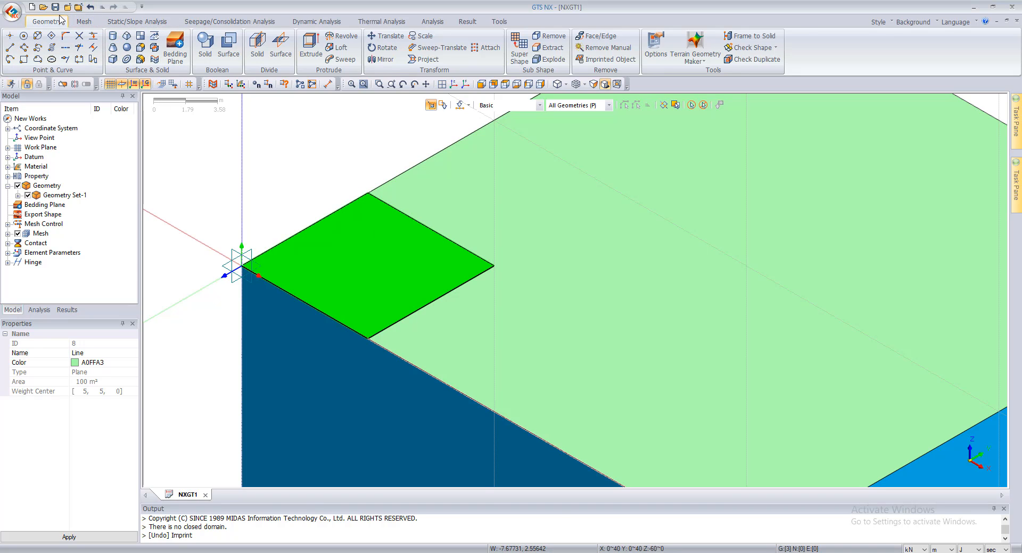
left_click(311, 47)
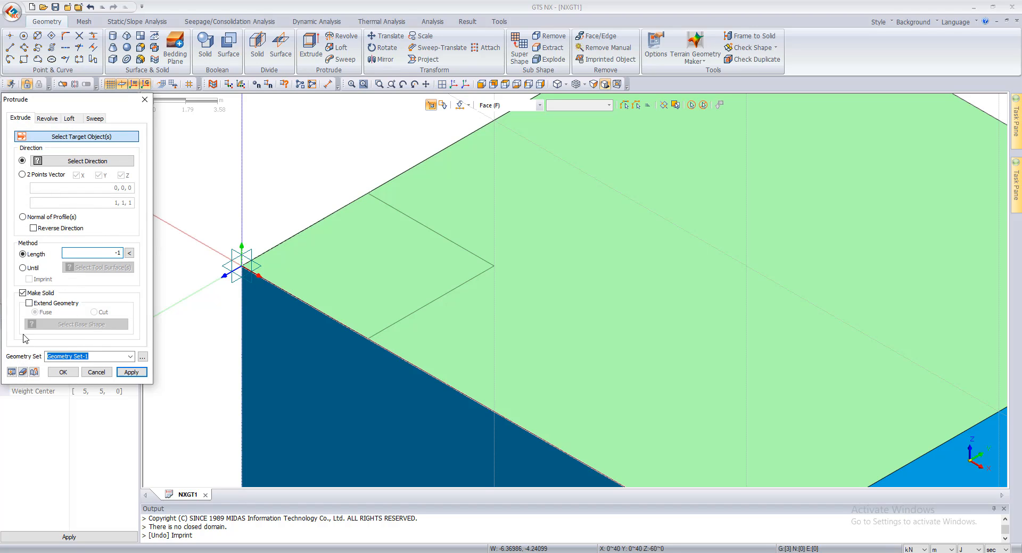
left_click(17, 371)
left_click(110, 265)
left_click(82, 161)
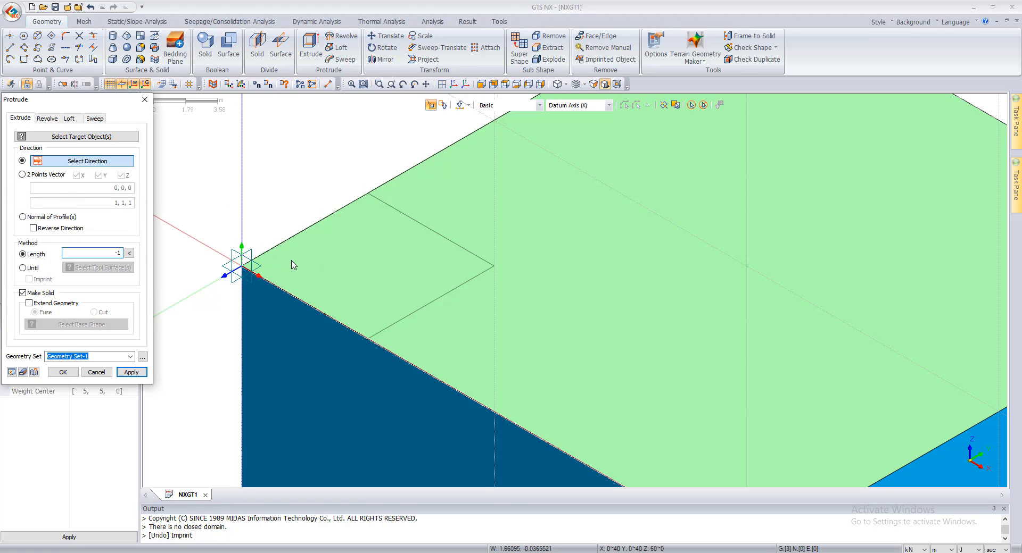
left_click(242, 207)
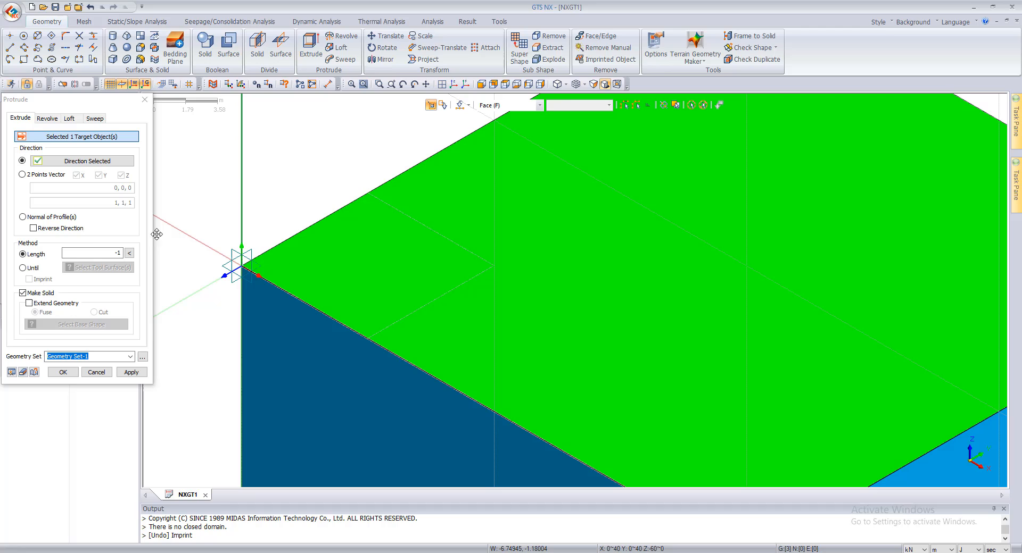
left_click(429, 267)
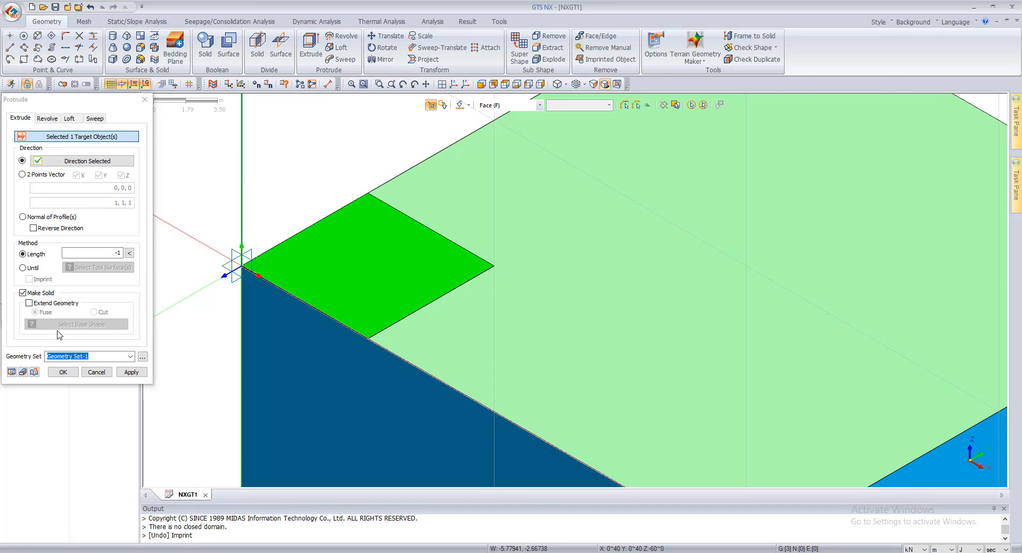
left_click(11, 379)
left_click(12, 372)
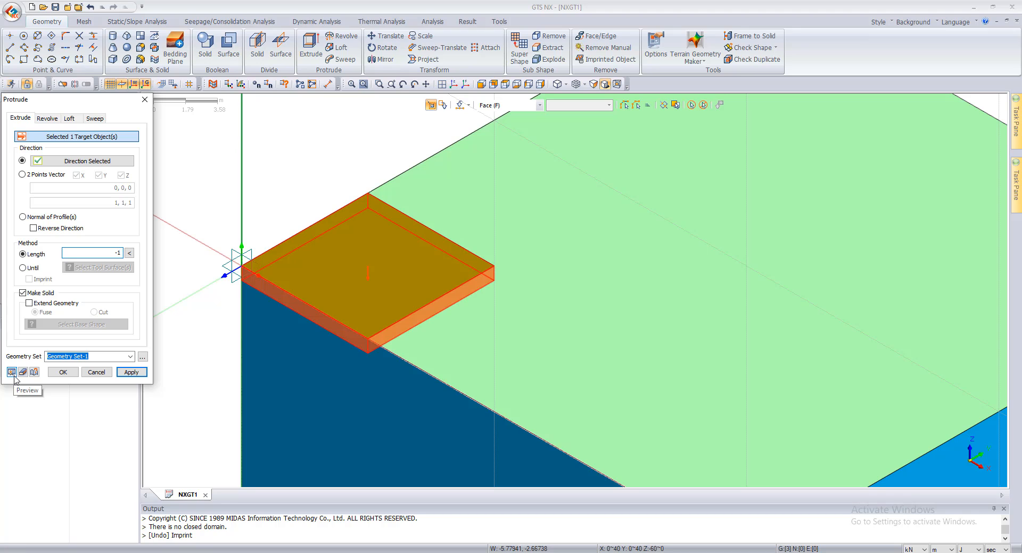
left_click(131, 372)
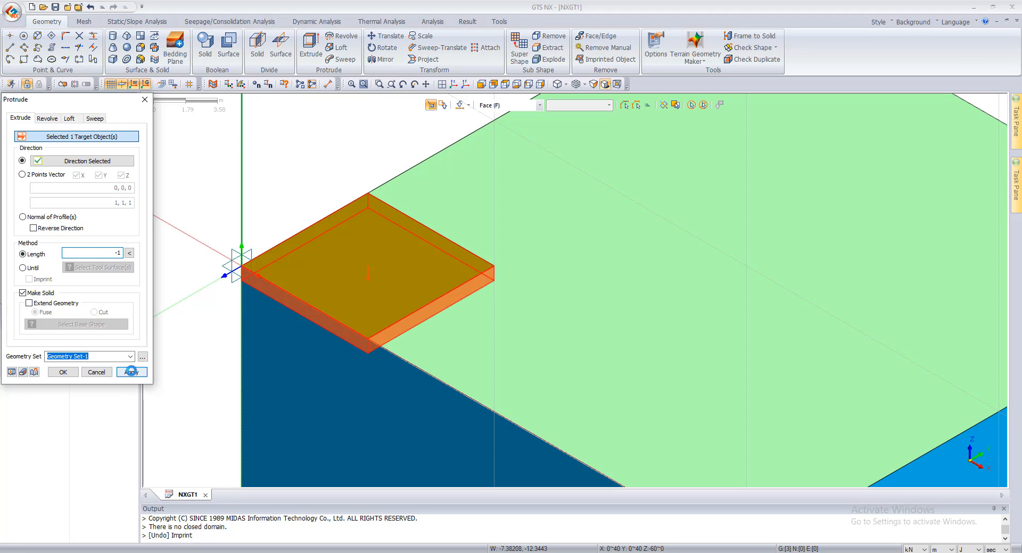
left_click(96, 372)
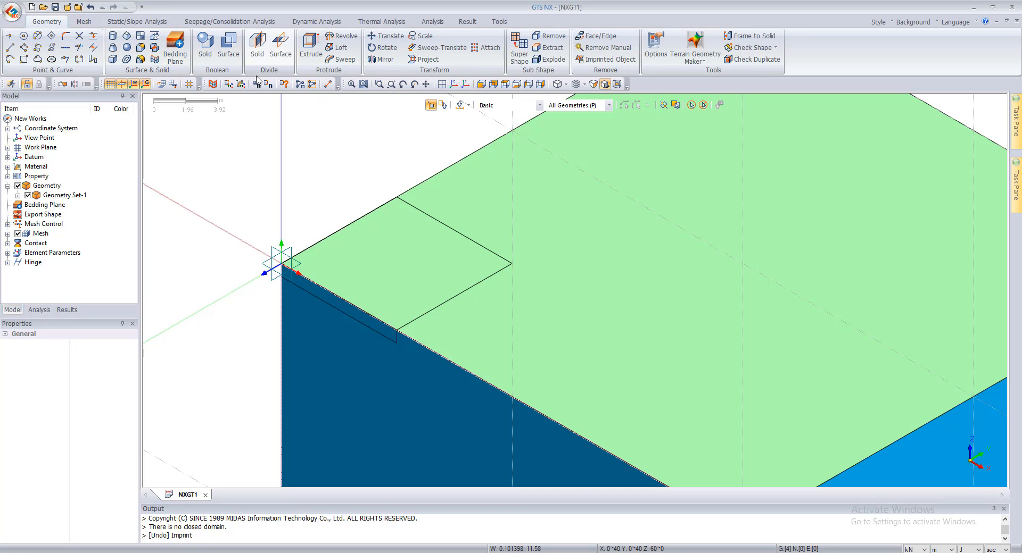
Embed the thin raft solid into the large soil block with a Boolean operation, keeping Delete Tool enabled
left_click(206, 49)
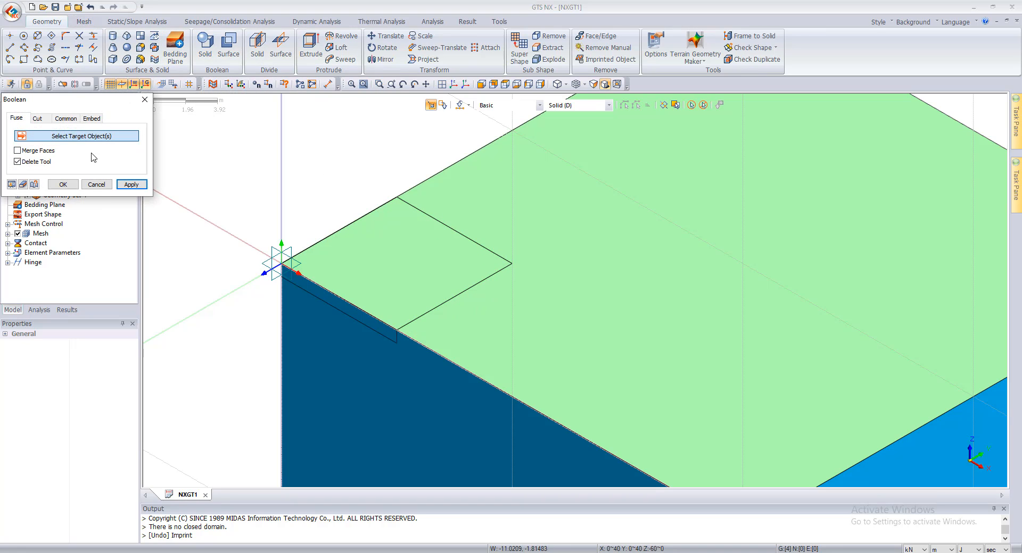
left_click(91, 119)
left_click(365, 324)
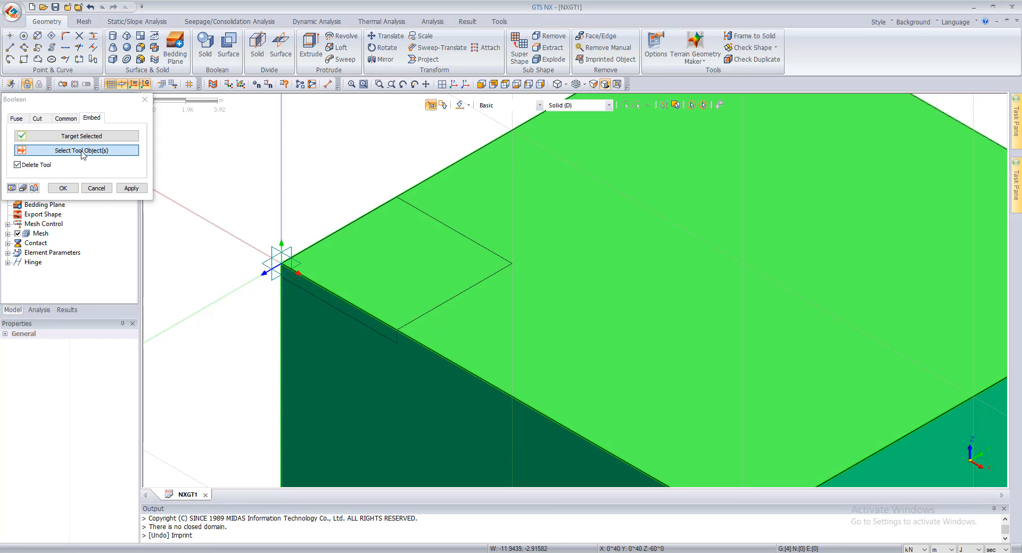
left_click(378, 323)
left_click(11, 188)
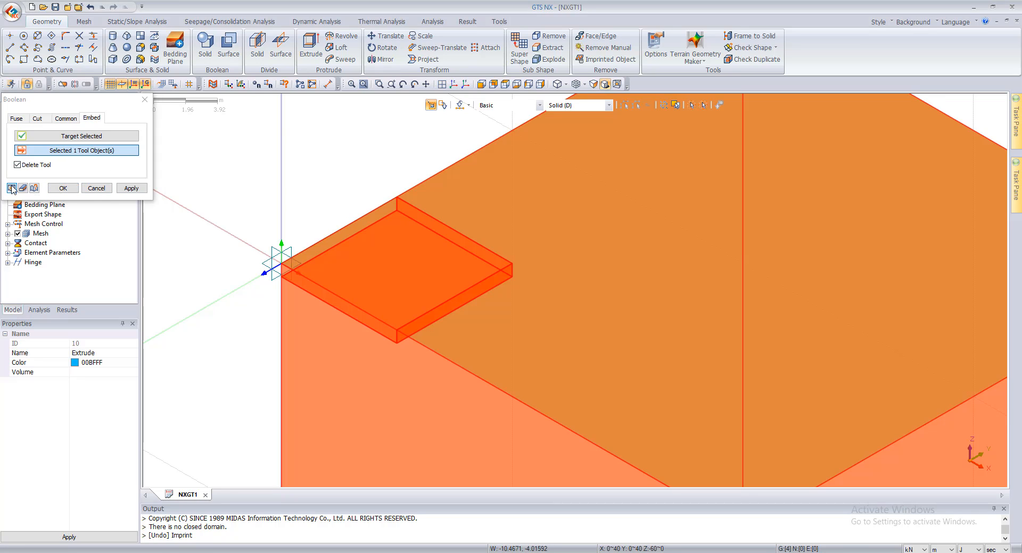
left_click(132, 188)
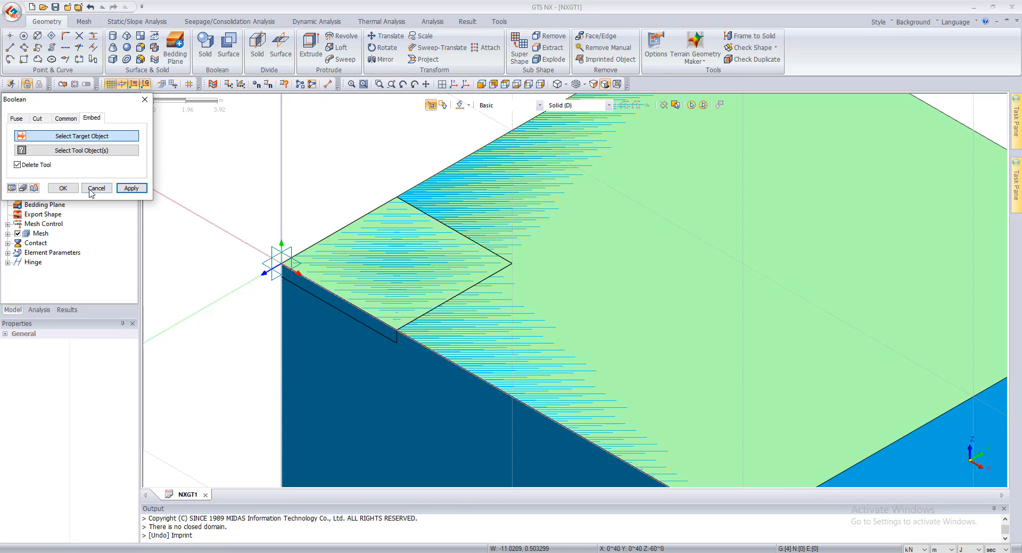
left_click(97, 188)
Delete the original large square face and the small square face left on the upper surface of the solids
left_click(731, 299)
key("Delete")
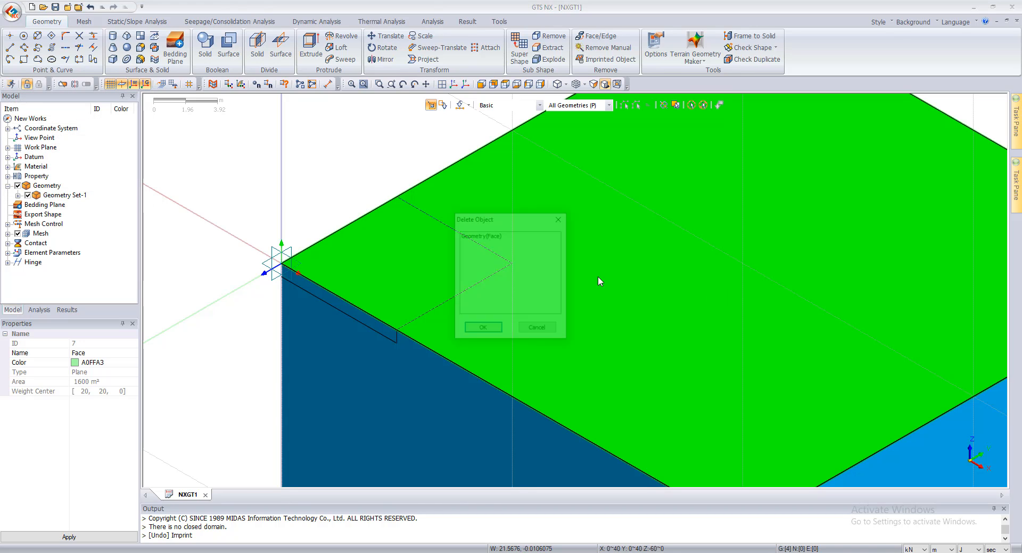
left_click(498, 329)
left_click(420, 287)
key("Delete")
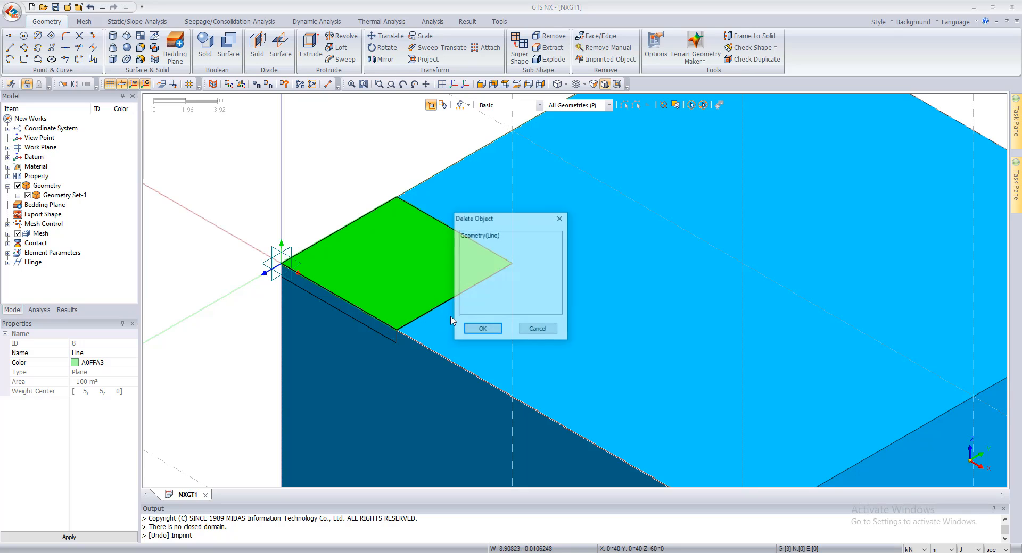
left_click(492, 330)
Hide the raft solid to inspect its recess in the soil block, and redisplay all of Geometry Set-1
right_click(380, 295)
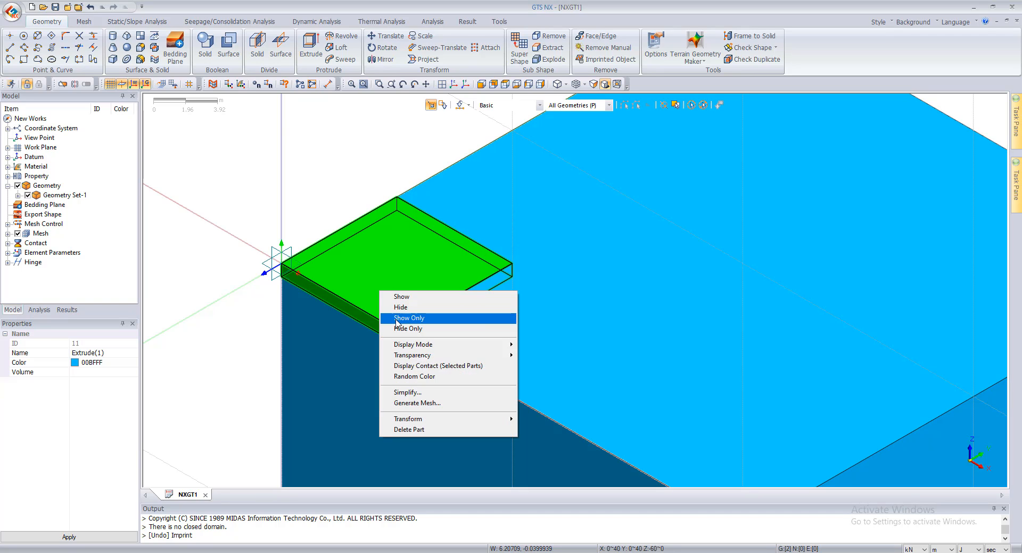
left_click(404, 306)
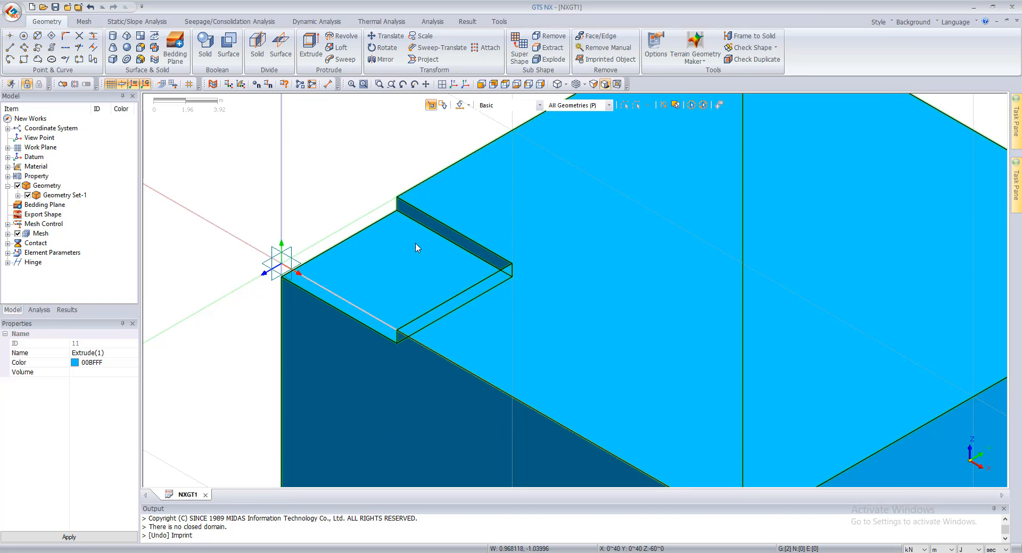
scroll(561, 226, "up", 5)
middle_click_drag(584, 223, 429, 244)
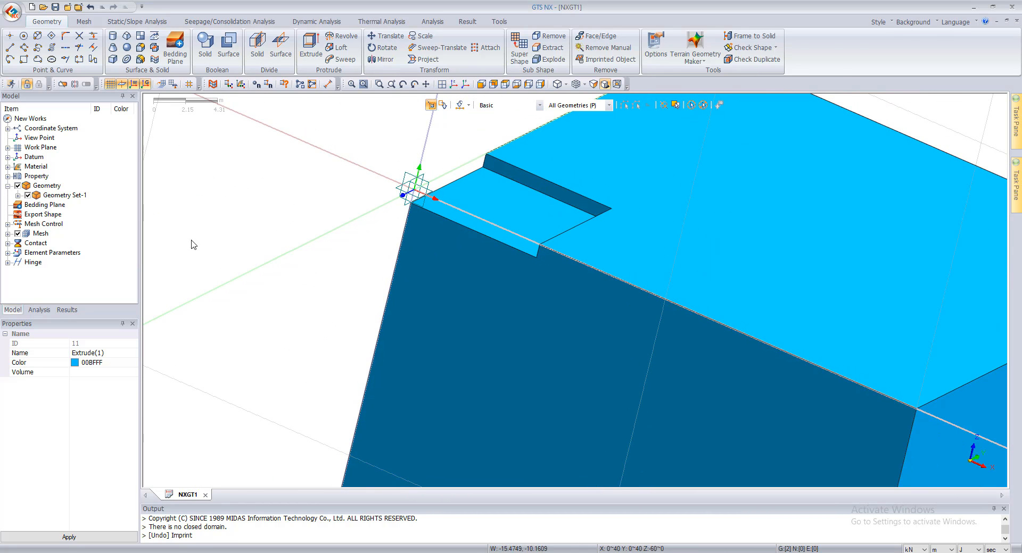
left_click(27, 196)
left_click(28, 196)
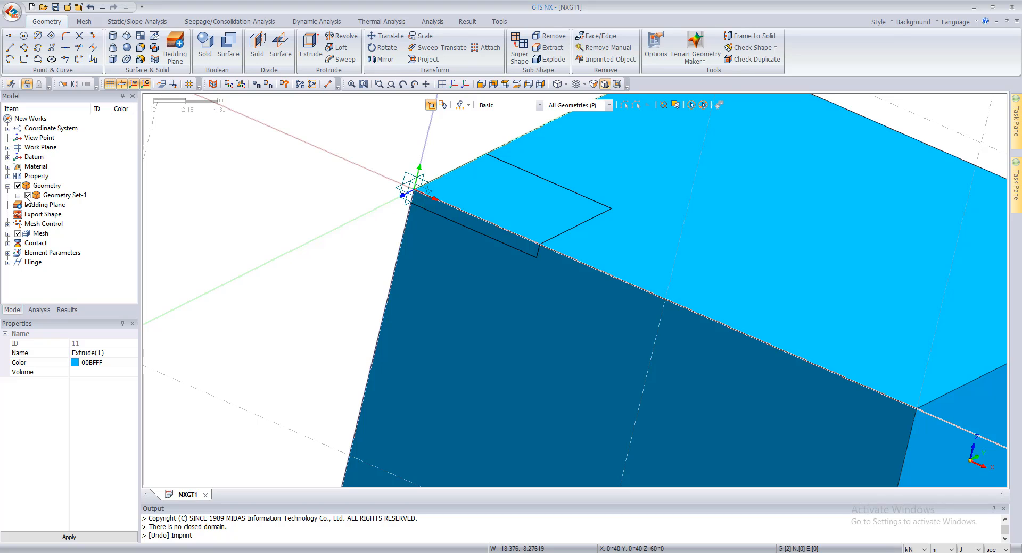
Save the model as NXGT1.gts in the Raft folder
left_click(56, 6)
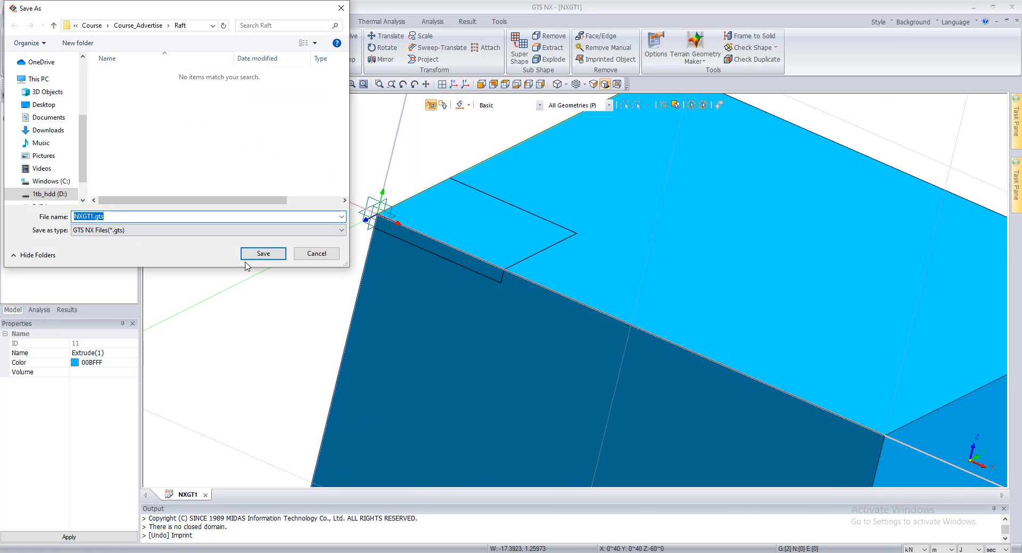
left_click(264, 254)
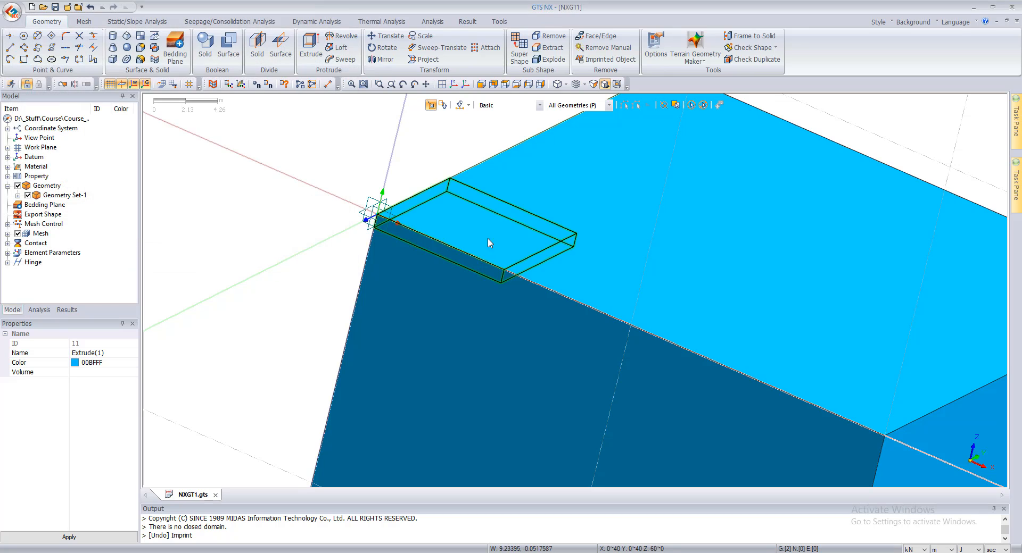
left_click(91, 22)
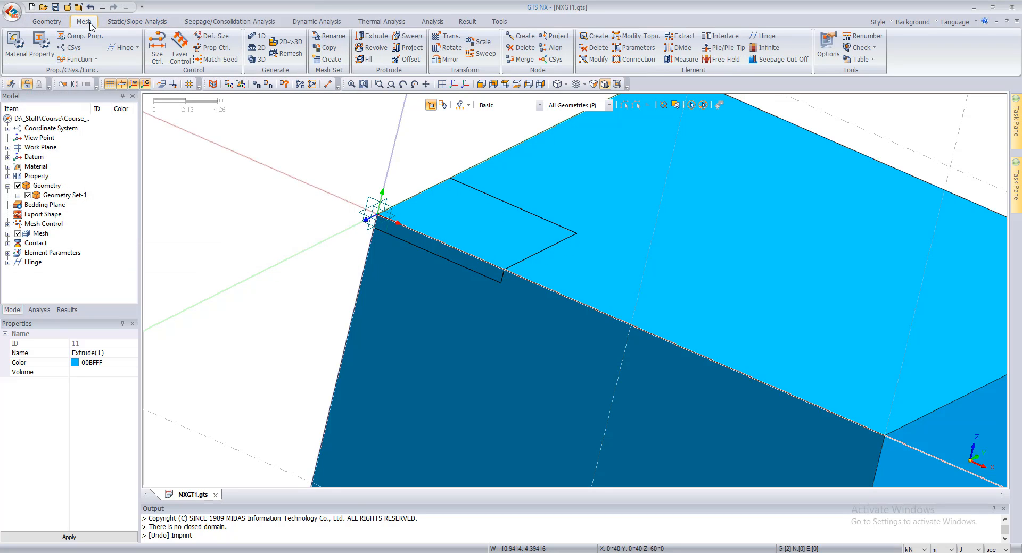
Share the contact faces between the soil and raft solids with Auto Connect, using the Boolean method
left_click(60, 23)
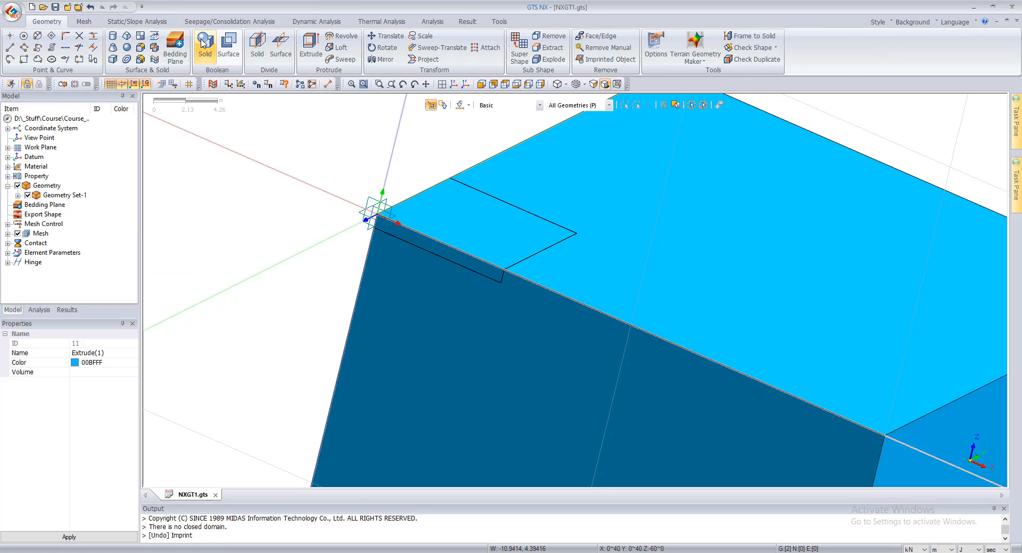
left_click(154, 48)
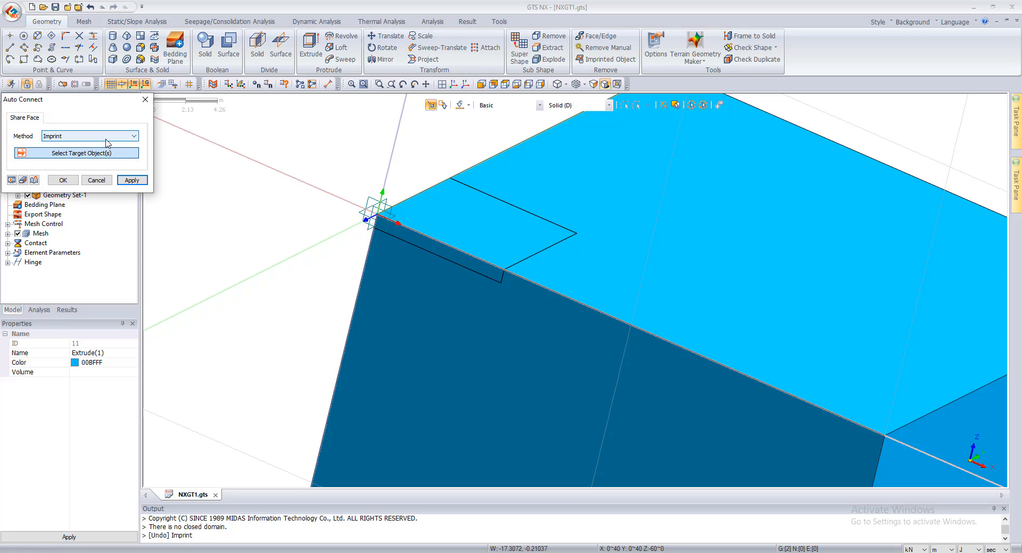
left_click(106, 138)
left_click(69, 153)
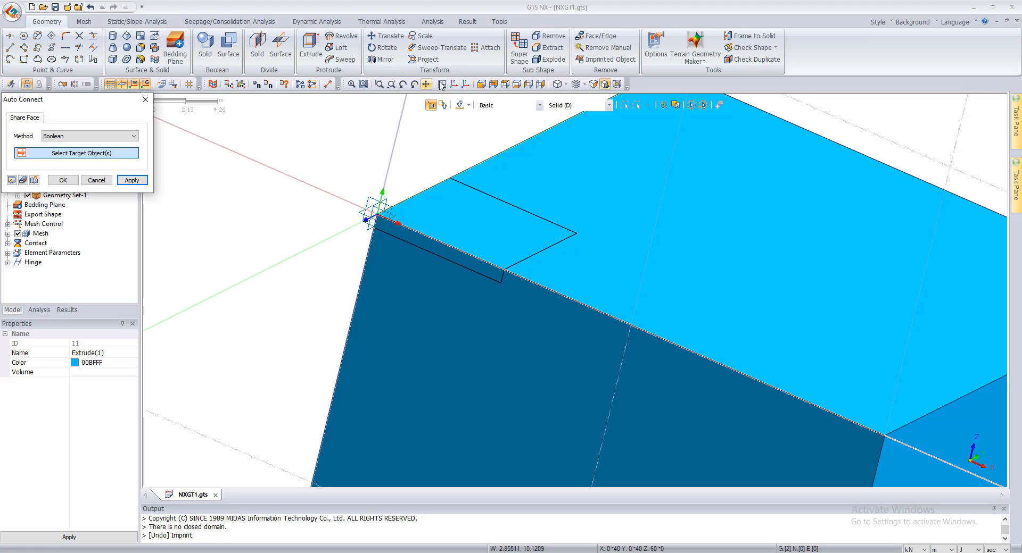
left_click(691, 106)
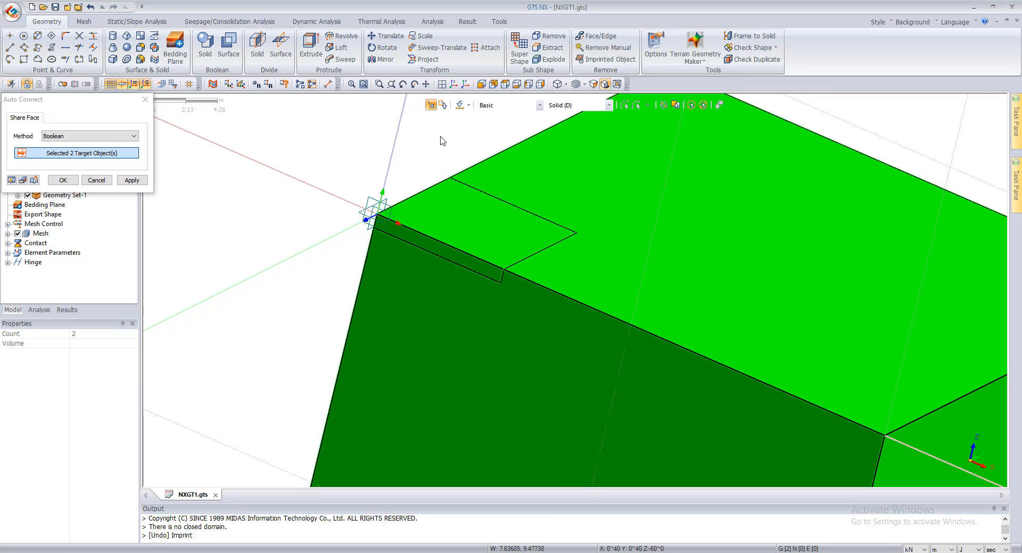
left_click(127, 182)
left_click(97, 180)
scroll(395, 291, "down", 1)
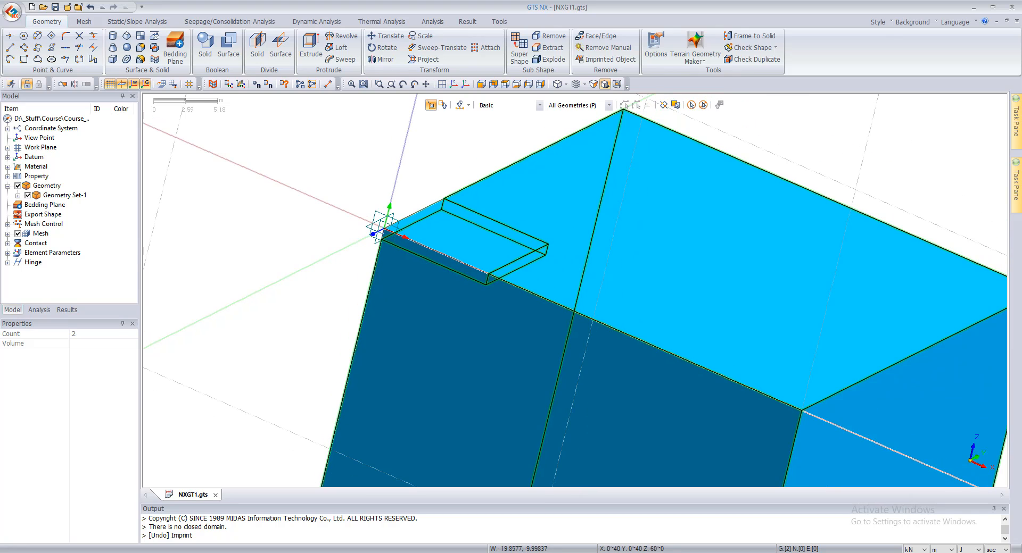
scroll(320, 268, "down", 2)
scroll(549, 209, "up", 2)
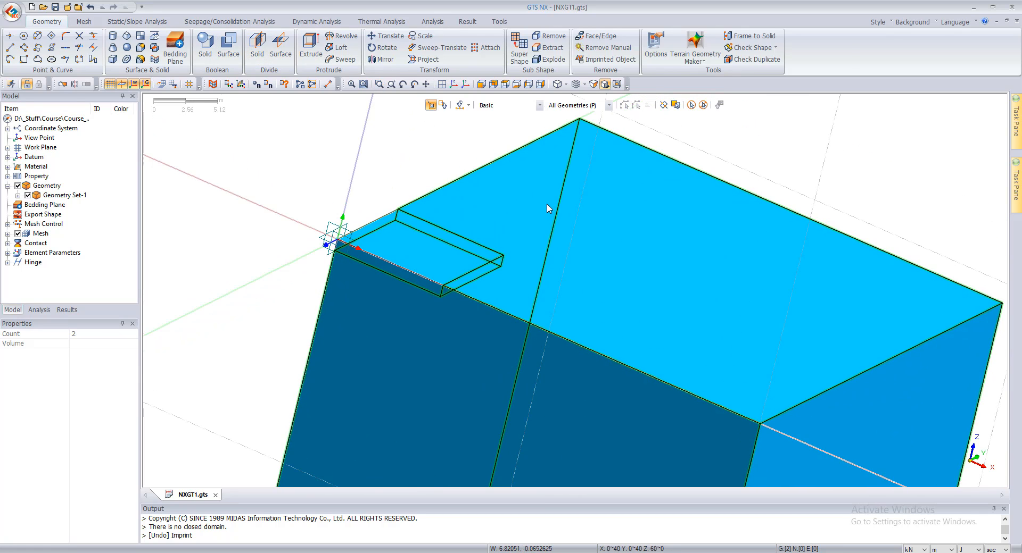
Create an isotropic material named Concrete with the Elastic model type
left_click(84, 21)
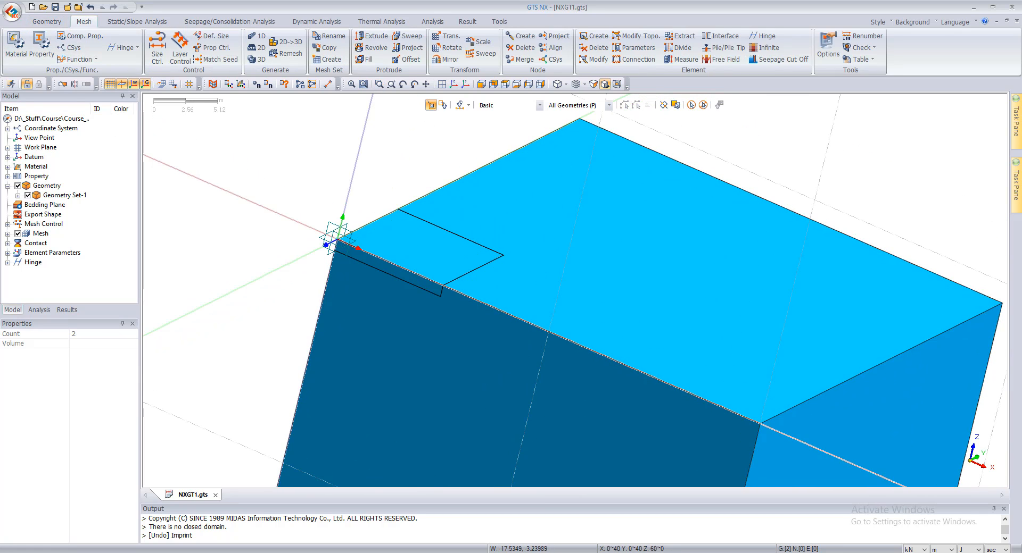
left_click(25, 49)
left_click(214, 118)
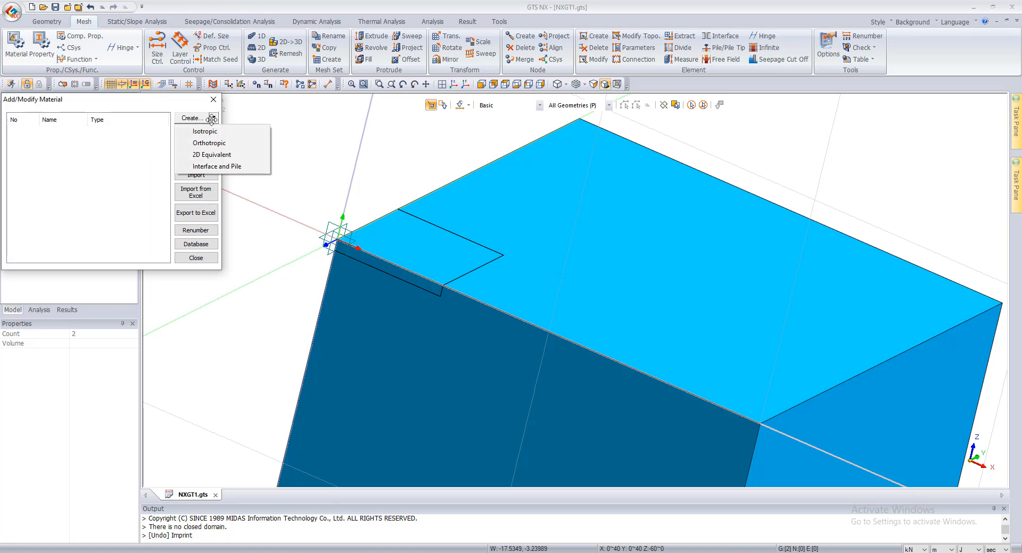
left_click(205, 131)
left_click(285, 133)
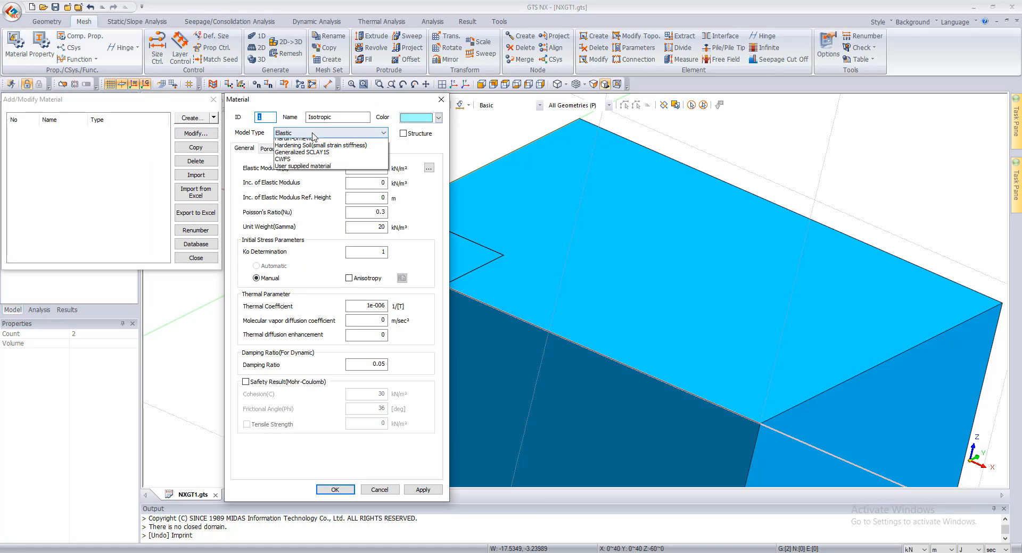
left_click(304, 131)
left_click_drag(341, 118, 175, 114)
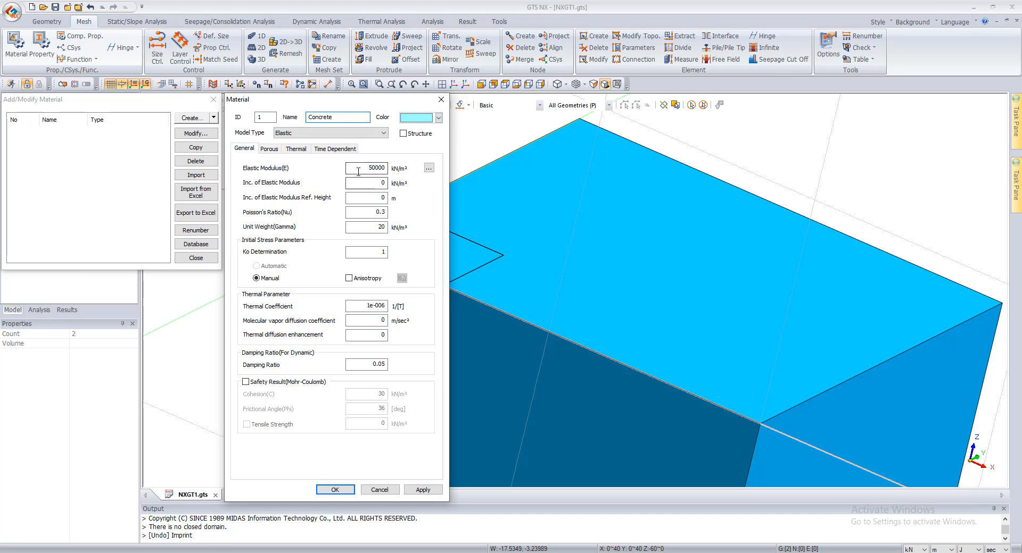
Give Concrete an elastic modulus of 2.1e7 kN/m², a Poisson's ratio of 0.2 and a saturated unit weight of 24 kN/m³, and apply it
key("Tab")
key("Tab")
key("Tab")
key("Tab")
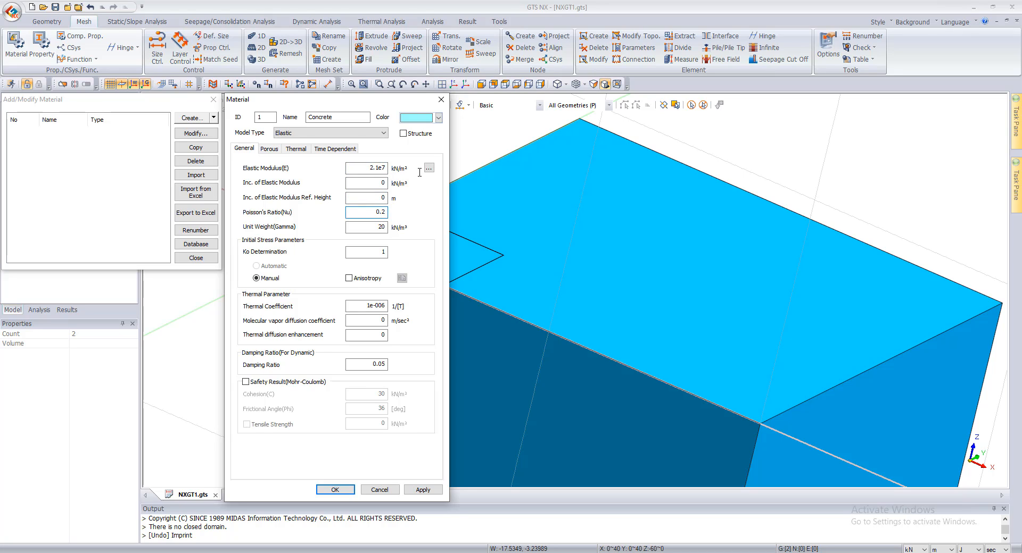
left_click(270, 149)
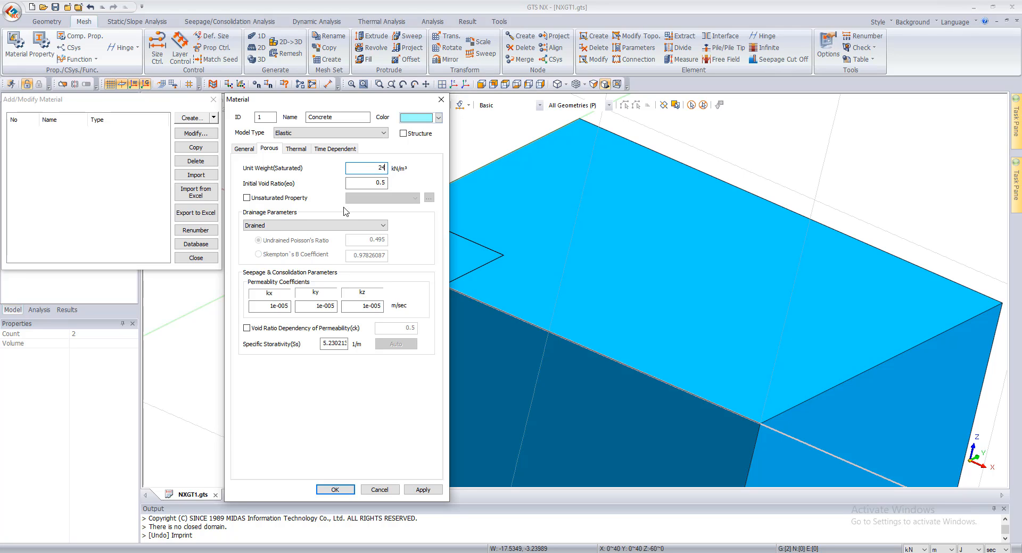
left_click(411, 490)
Set the second material to Mohr-Coulomb with elastic modulus 60000 kN/m² and Poisson's ratio 0.3, and edit its unit weights
left_click(290, 133)
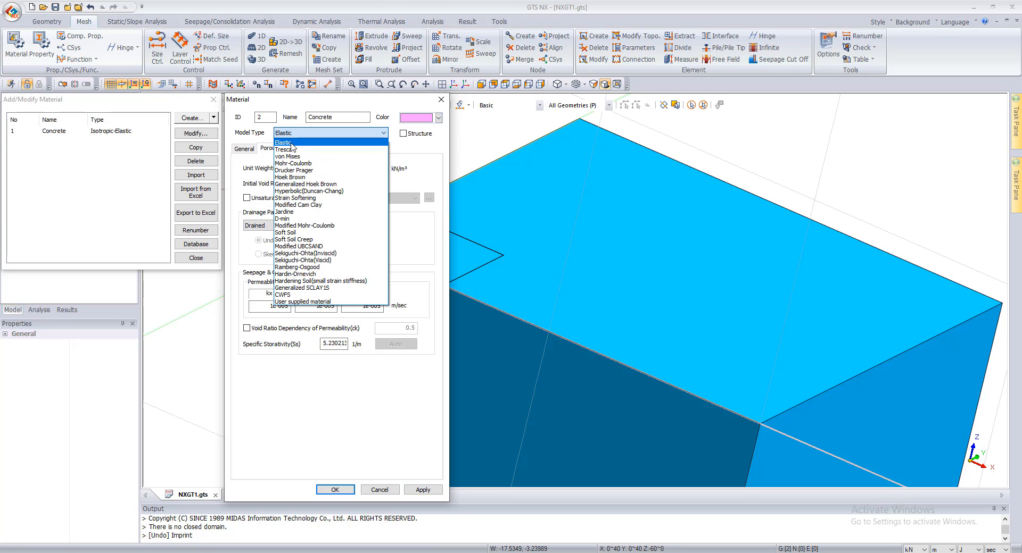
left_click(298, 164)
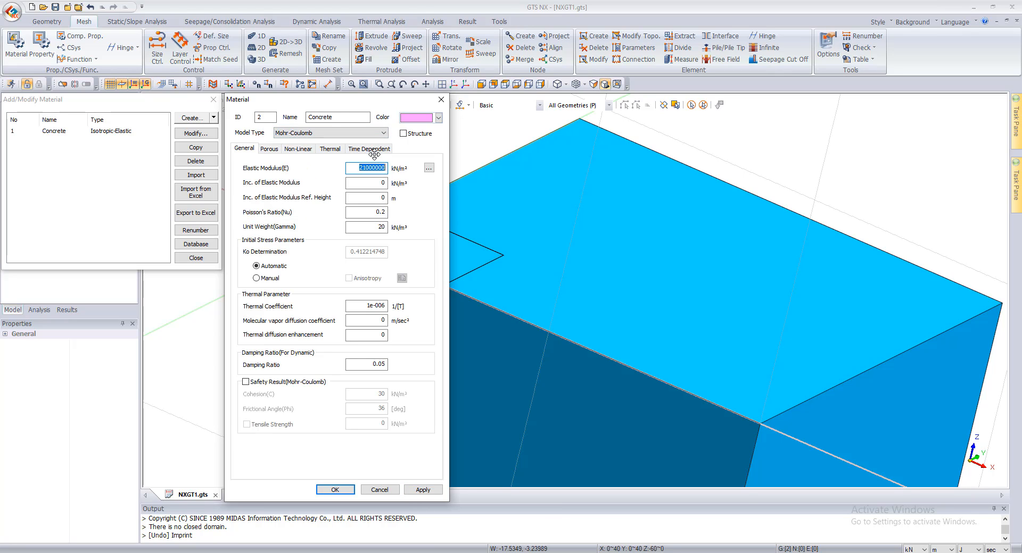
type("60")
left_click_drag(380, 213, 393, 214)
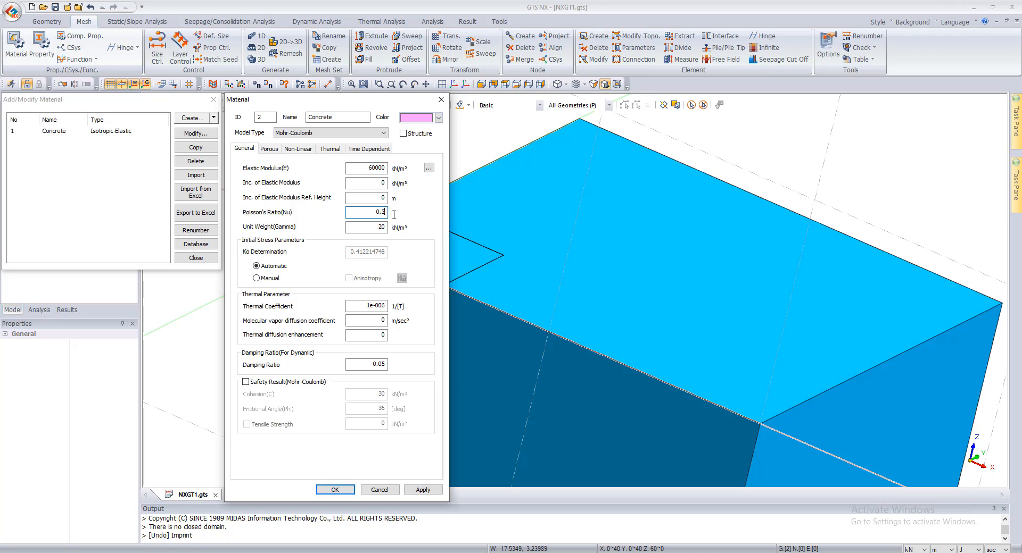
left_click_drag(366, 227, 415, 224)
left_click(269, 148)
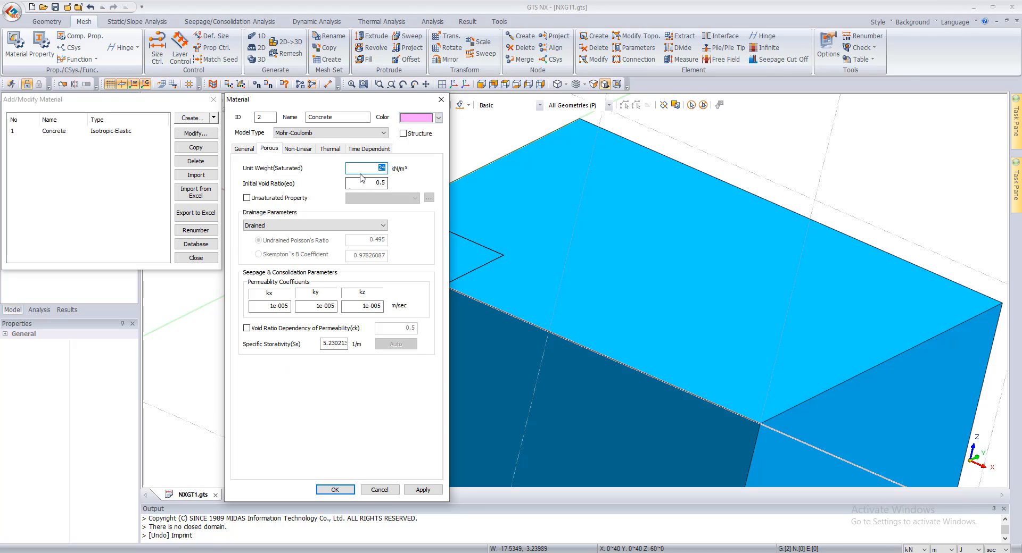
Set the Mohr-Coulomb material's cohesion to 0.2 kN/m² and friction angle to 35 degrees, name it Sand, and finish the material definitions
left_click(298, 149)
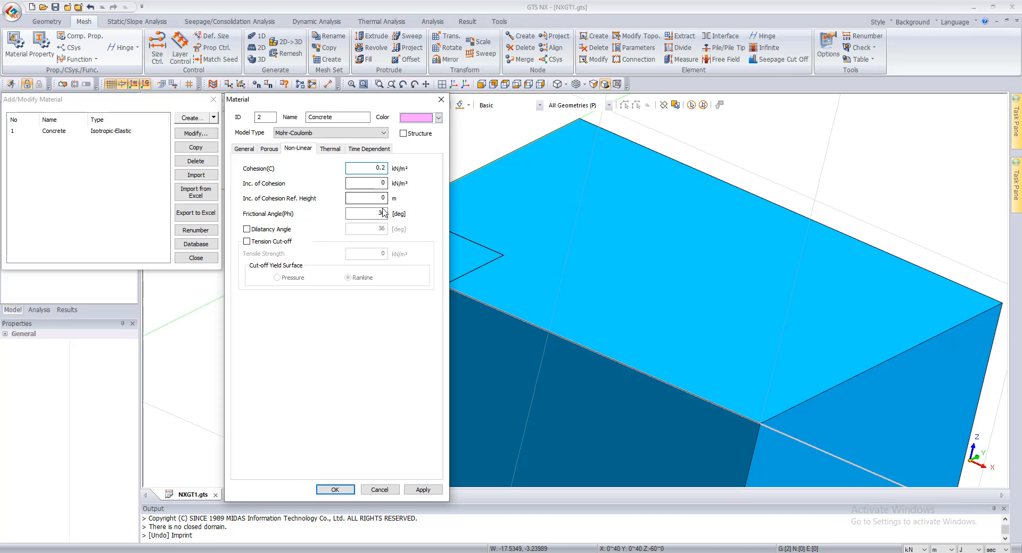
left_click_drag(382, 214, 391, 216)
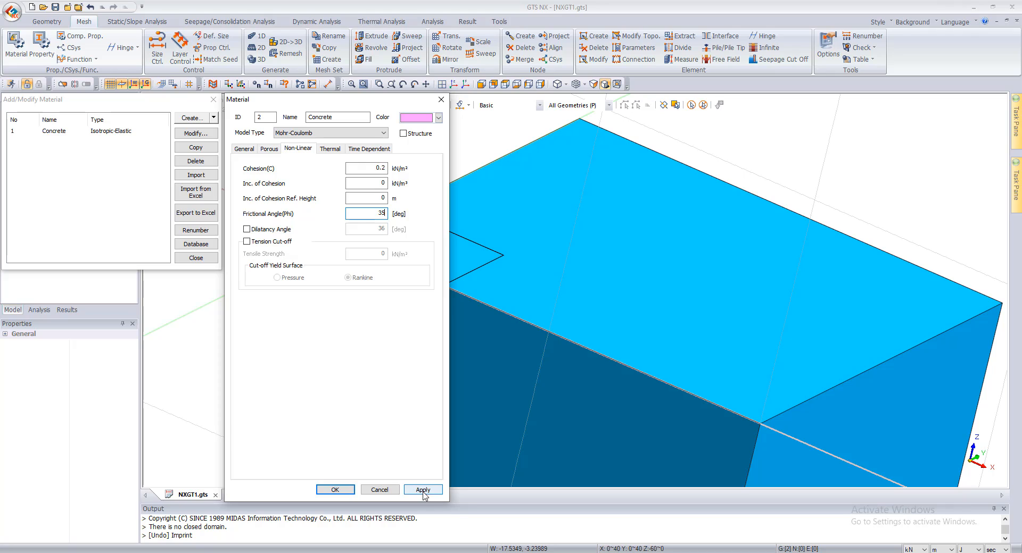
left_click_drag(341, 117, 242, 122)
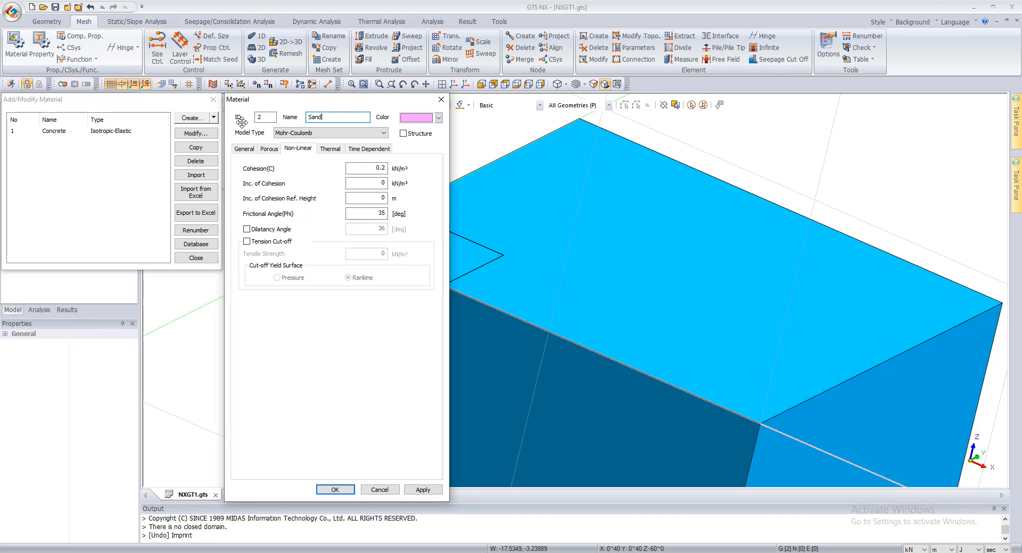
key("Return")
left_click(373, 491)
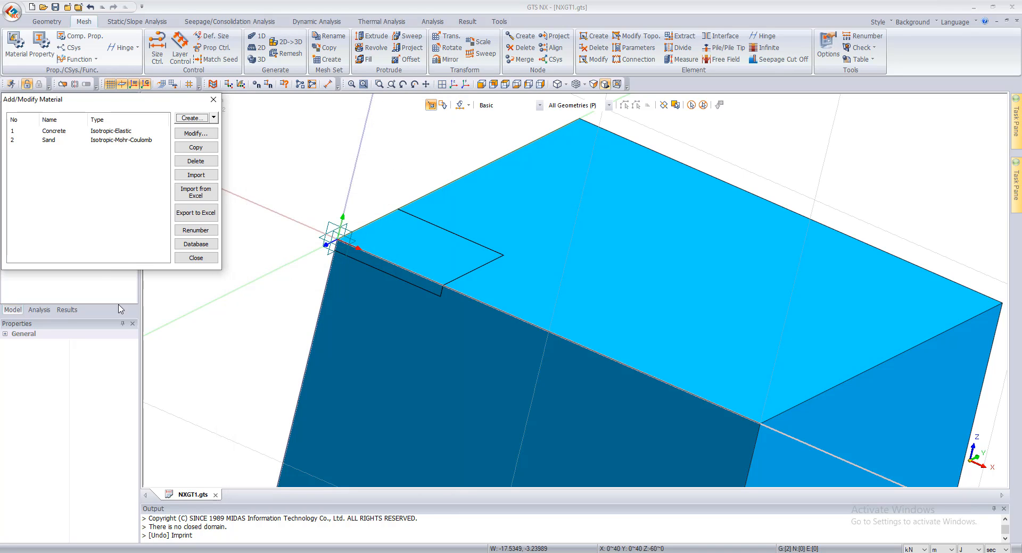
left_click(190, 257)
Create a 3D solid property named Soil that uses the Sand material
left_click(42, 46)
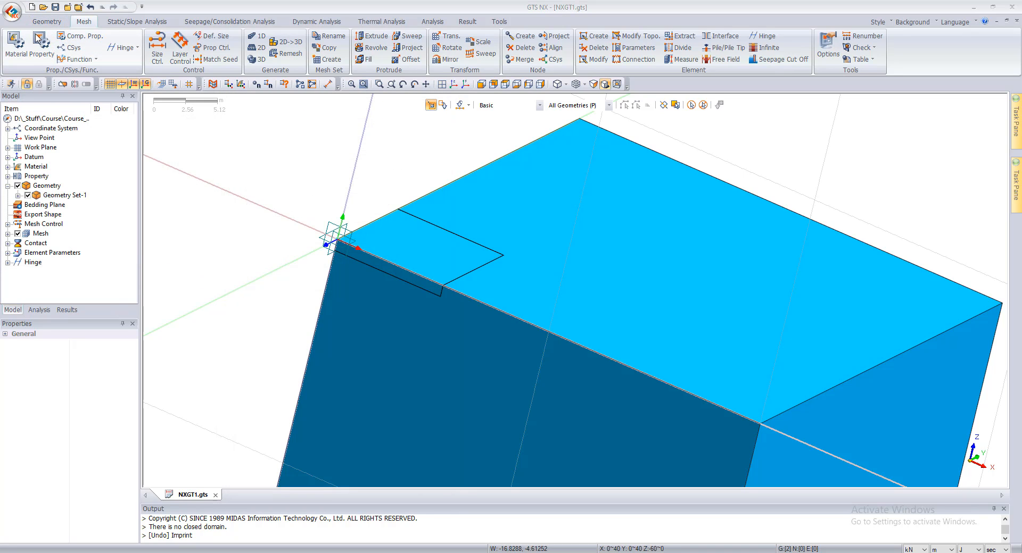
left_click(211, 118)
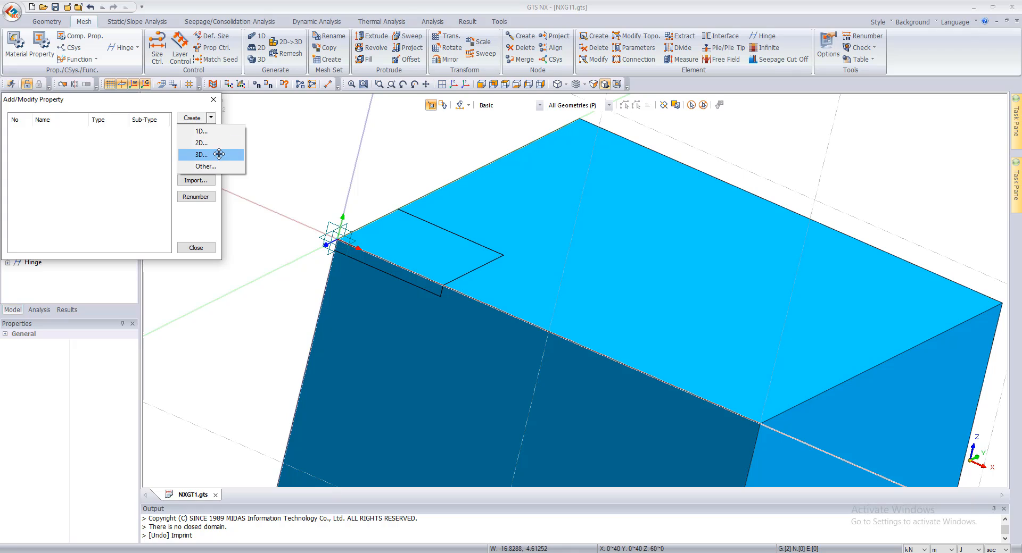
left_click(217, 155)
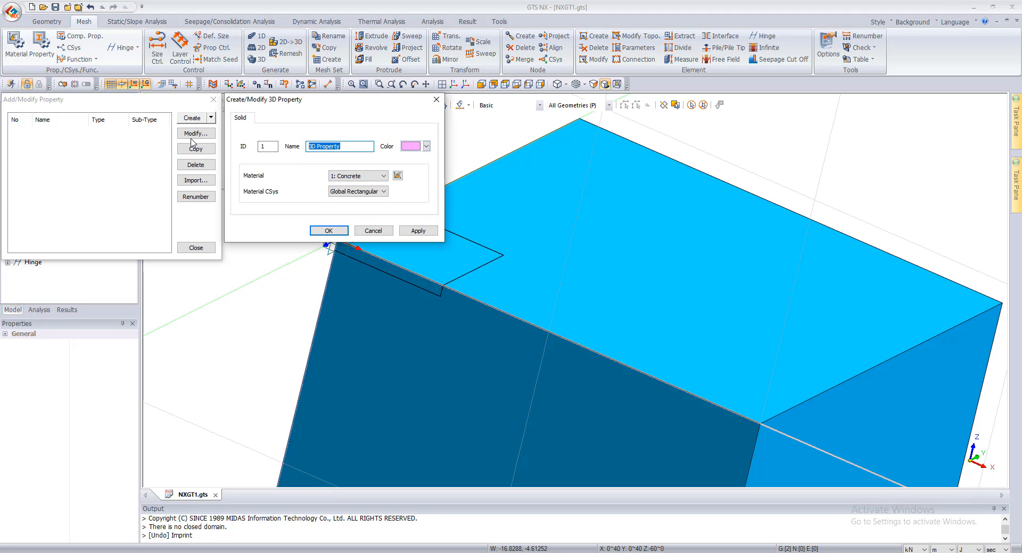
type("Soil")
left_click(352, 176)
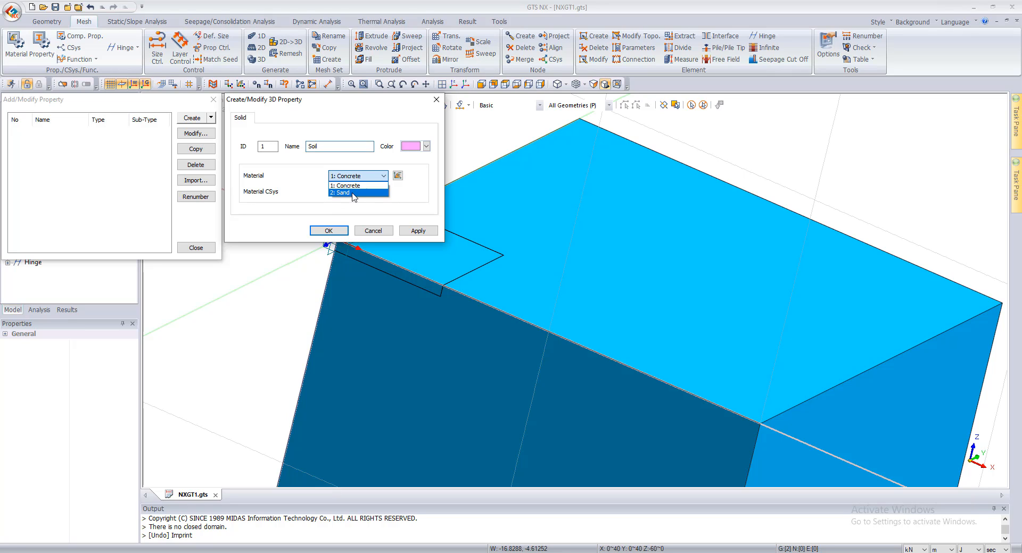
left_click(355, 198)
left_click(419, 231)
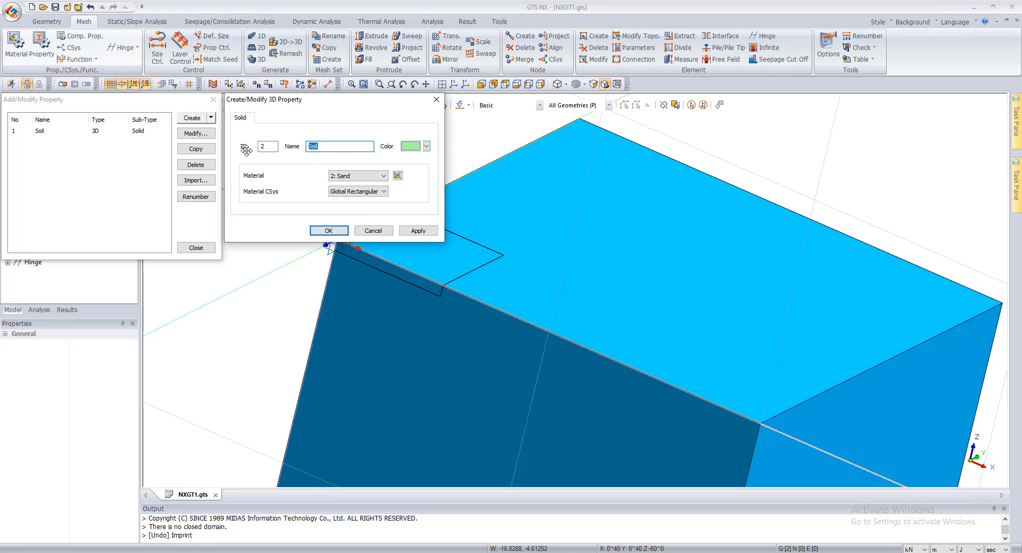
Create a second 3D solid property named Raft that uses the Concrete material
left_click(357, 176)
left_click(354, 185)
left_click(418, 231)
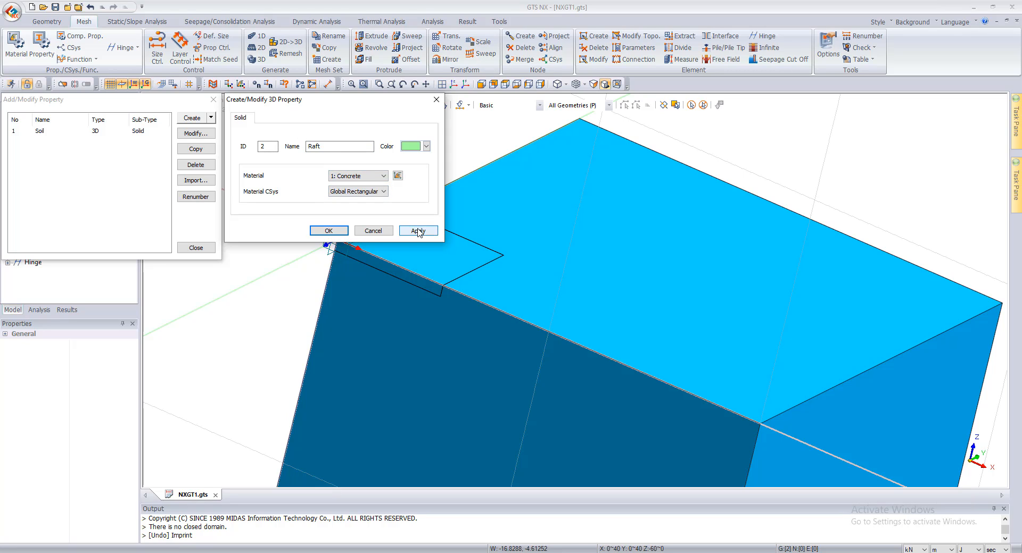
Finish creating the 3D properties and close the property list
left_click(374, 232)
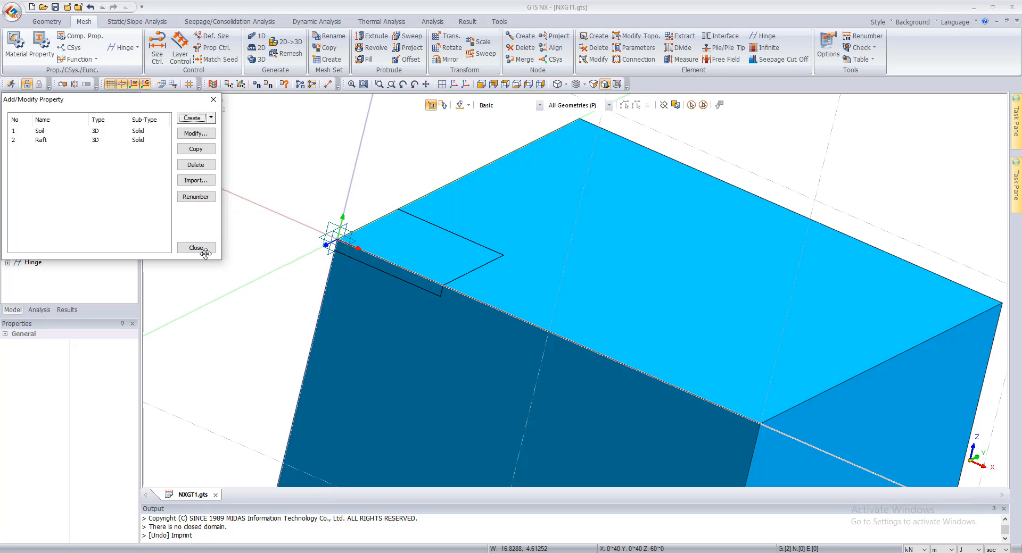
left_click(196, 248)
scroll(330, 183, "down", 8)
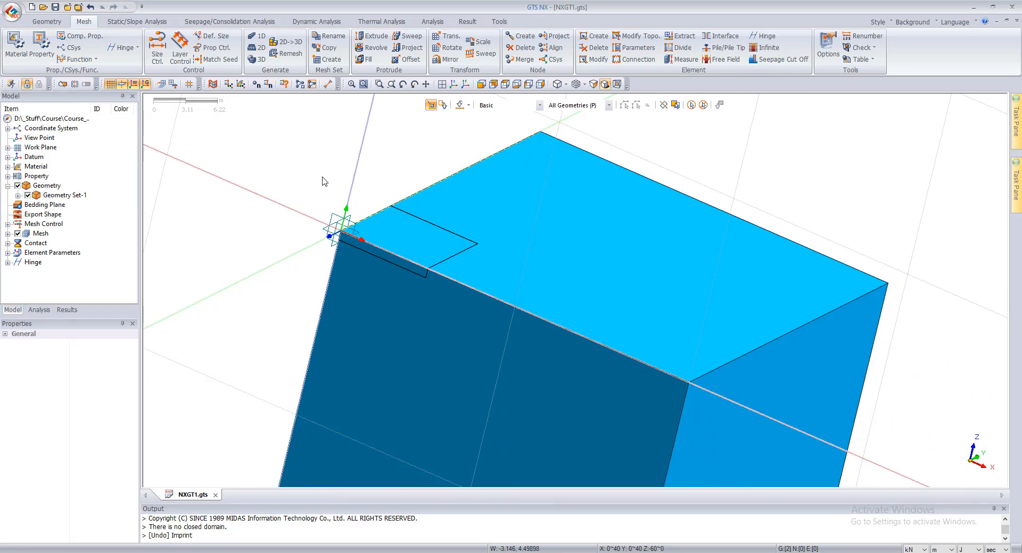
scroll(345, 186, "down", 1)
scroll(351, 189, "up", 3)
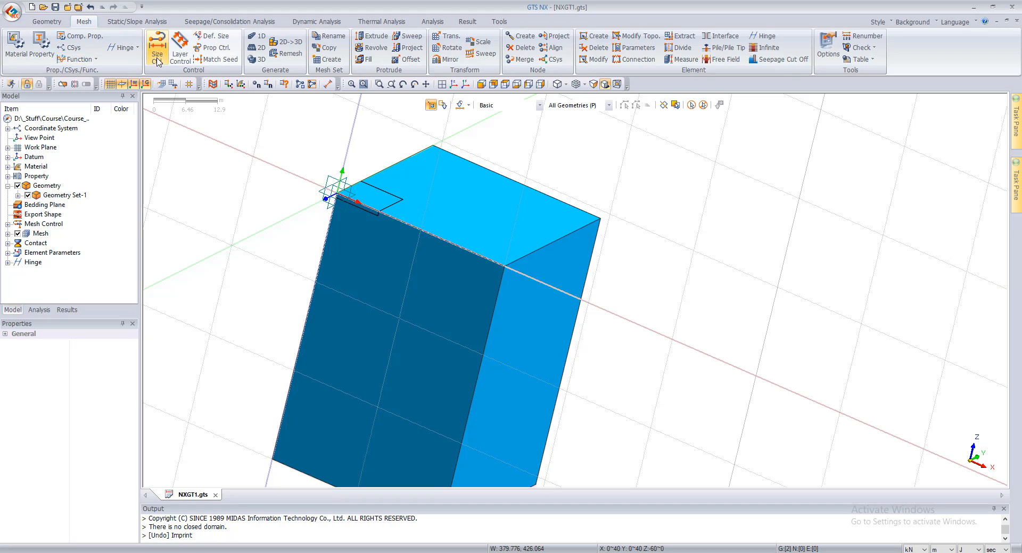
left_click(257, 60)
left_click(390, 287)
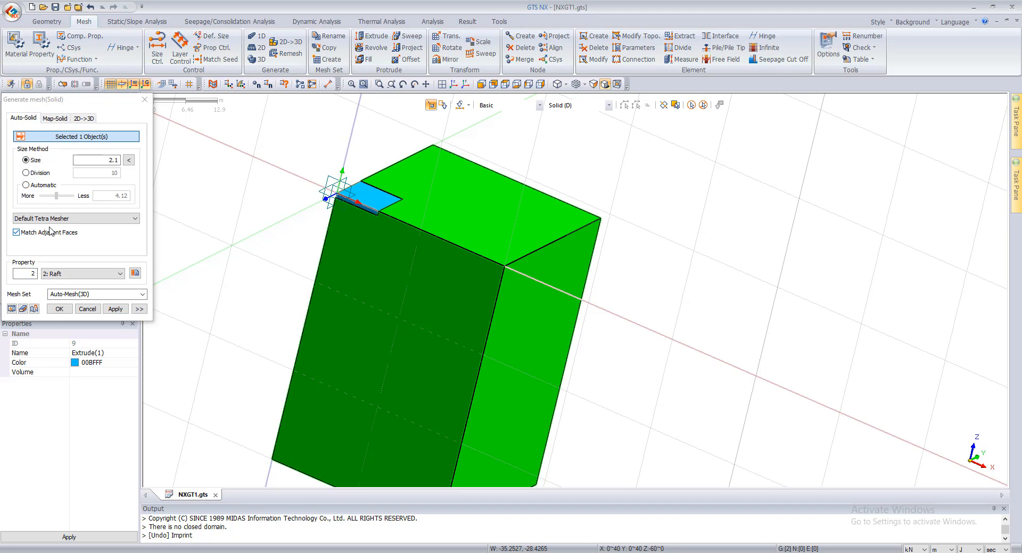
left_click(64, 219)
left_click(51, 233)
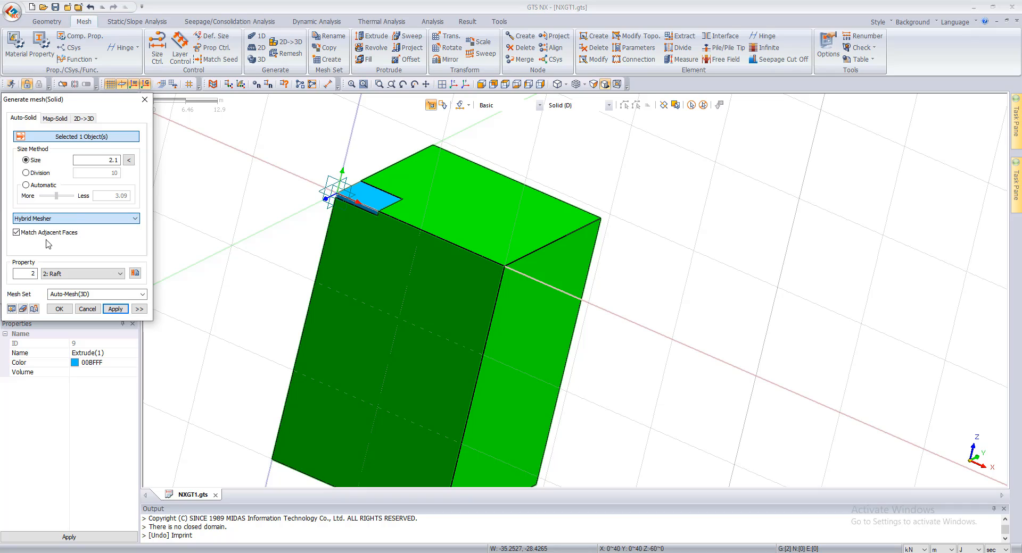
left_click(80, 273)
left_click(70, 285)
left_click(99, 295)
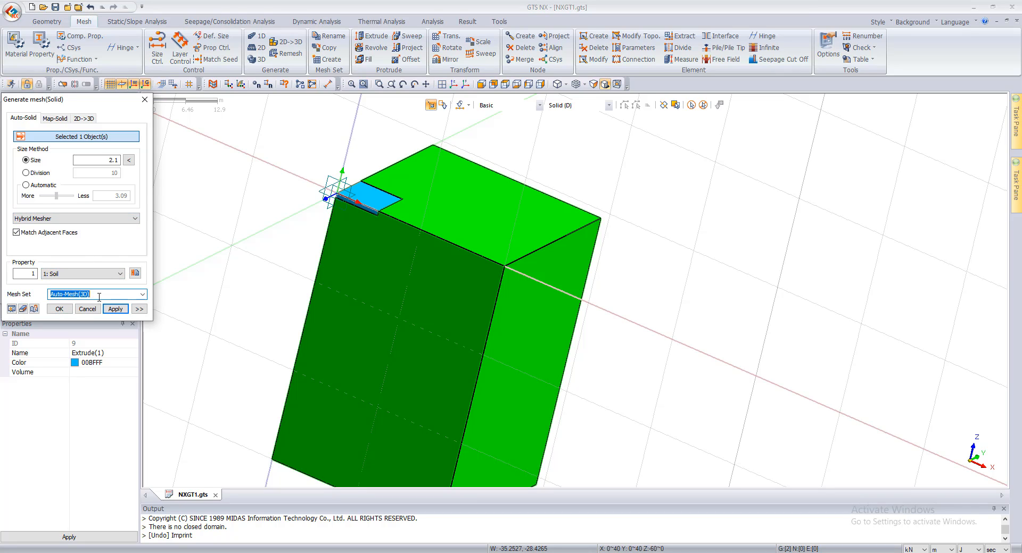
type("Soil")
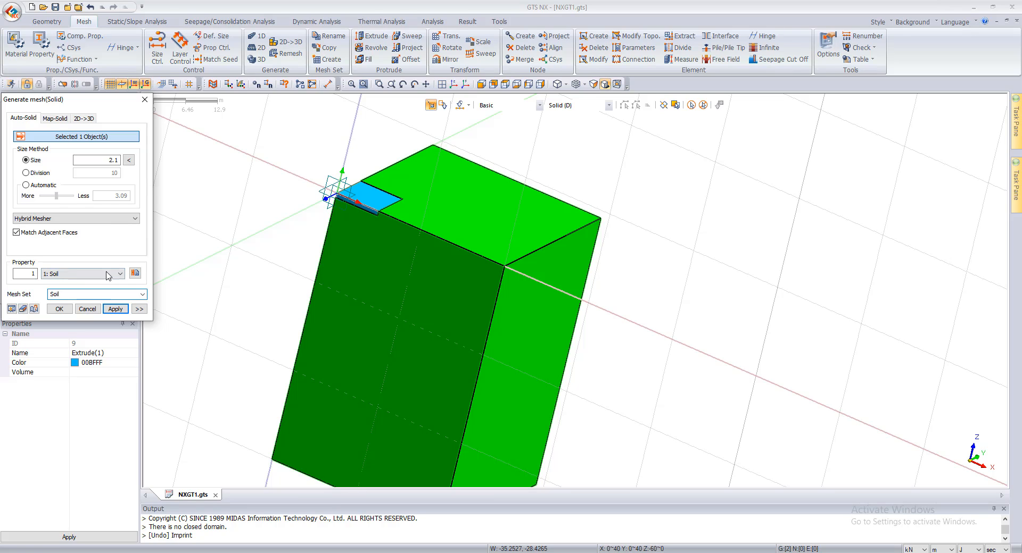
left_click(144, 99)
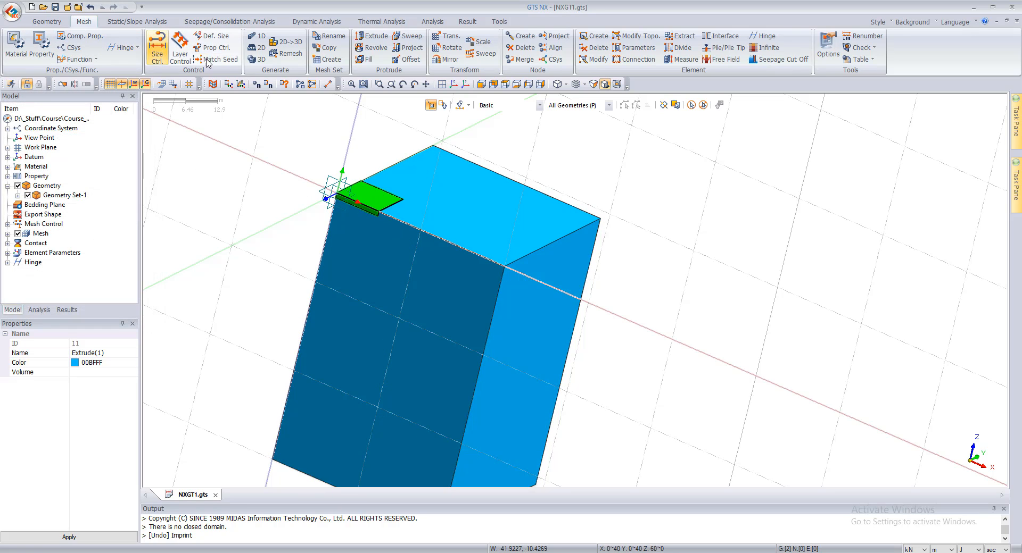
Mesh the raft solid with the Hybrid Mesher at size 0.5, using the Raft property and a mesh set named Raft
left_click(258, 59)
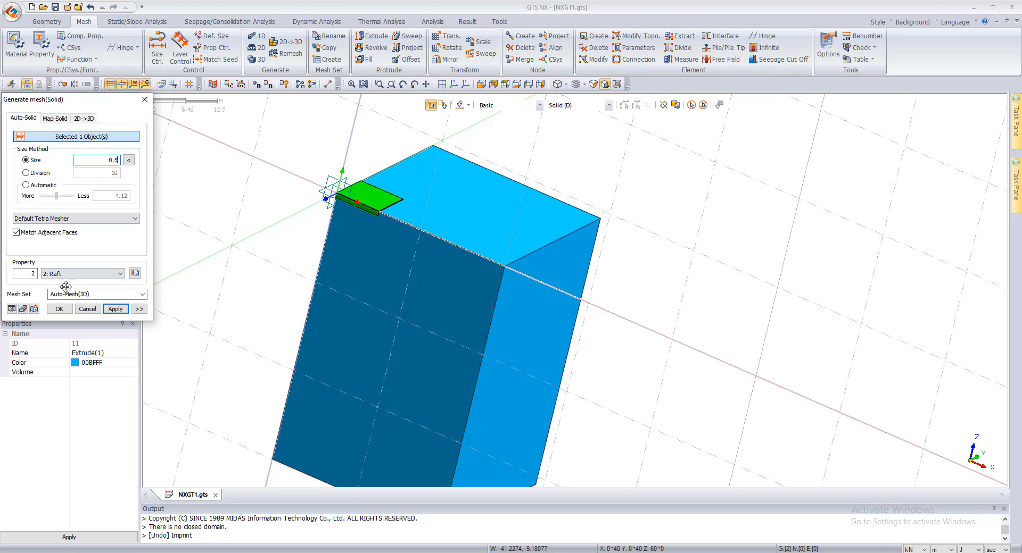
left_click(41, 219)
left_click(40, 236)
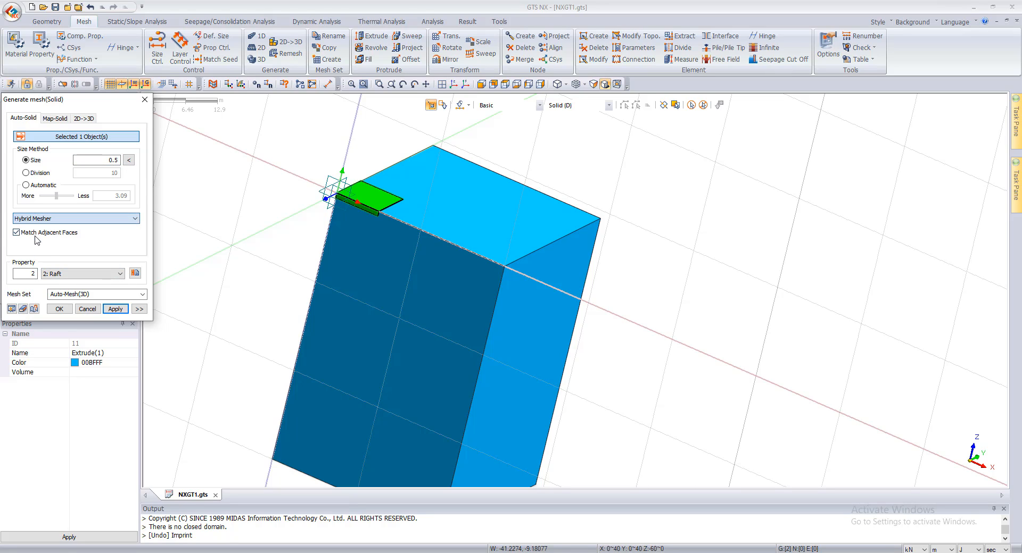
left_click(55, 273)
left_click(53, 289)
left_click(80, 294)
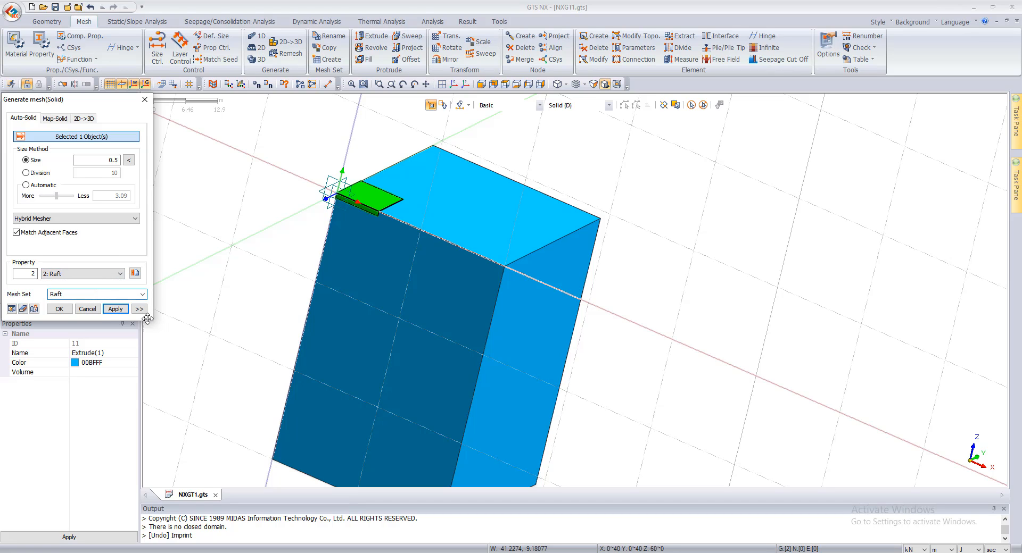
left_click(111, 309)
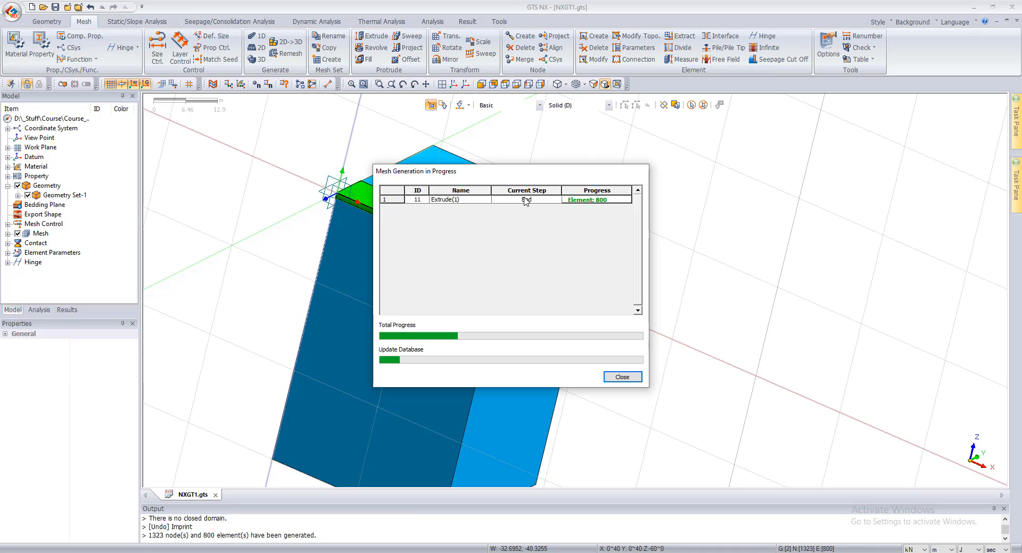
scroll(371, 281, "up", 6)
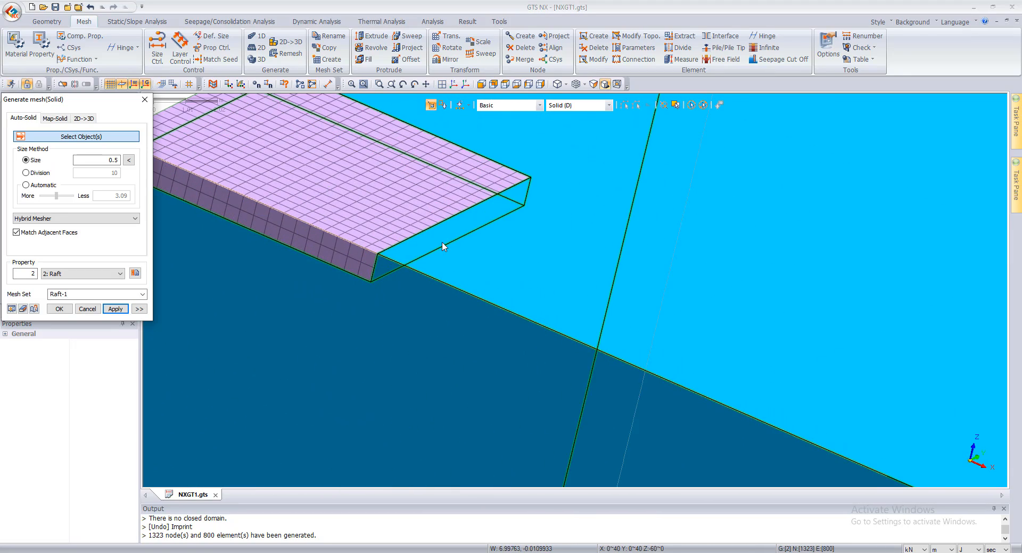
Try meshing the soil block with the Hybrid Mesher at size 5, using the Soil property and a mesh set named Soil
scroll(371, 281, "down", 8)
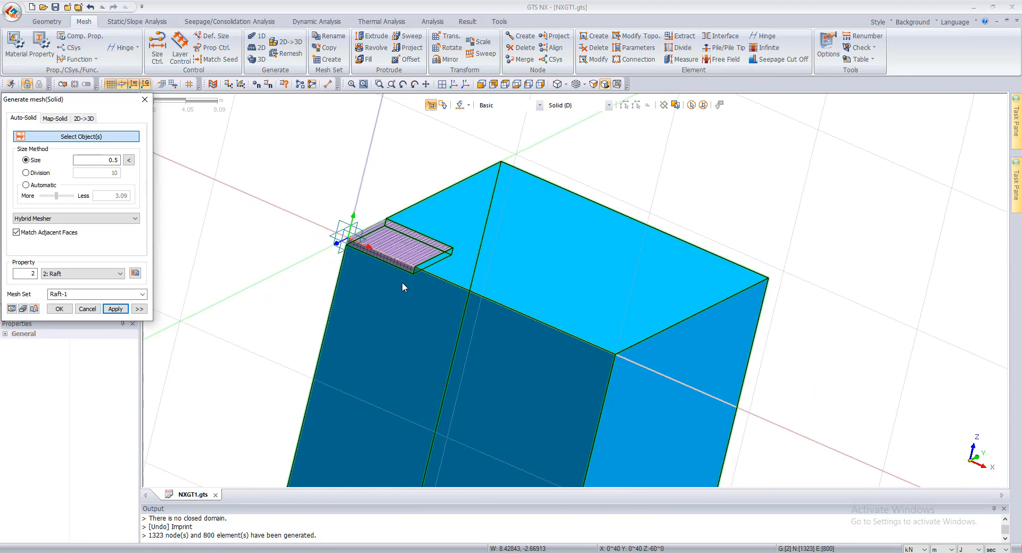
left_click(513, 281)
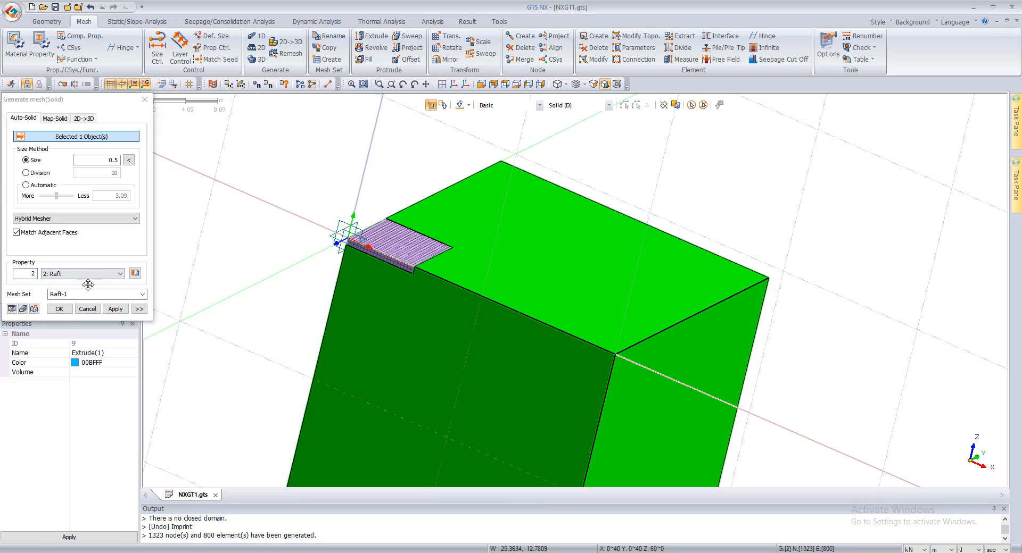
left_click(72, 295)
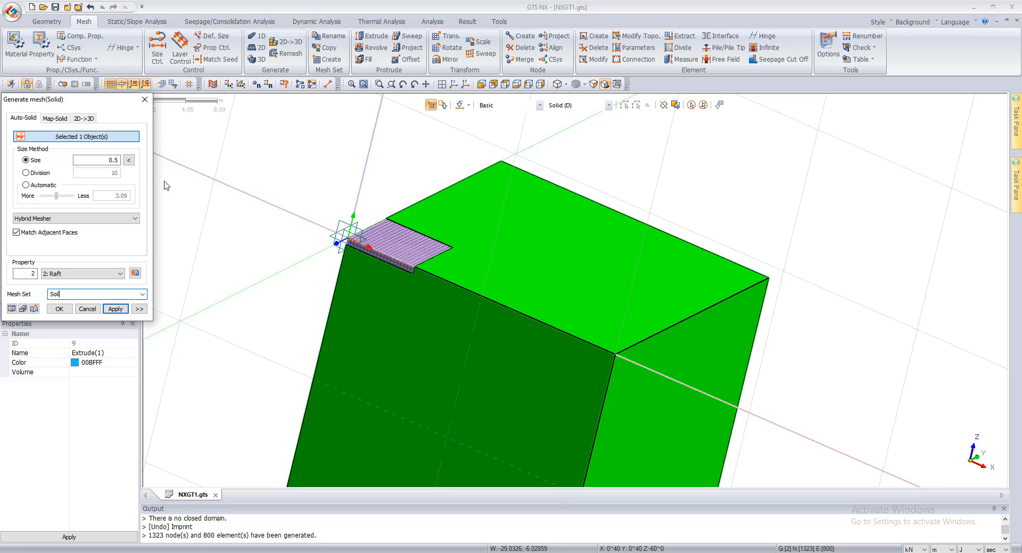
left_click(129, 160)
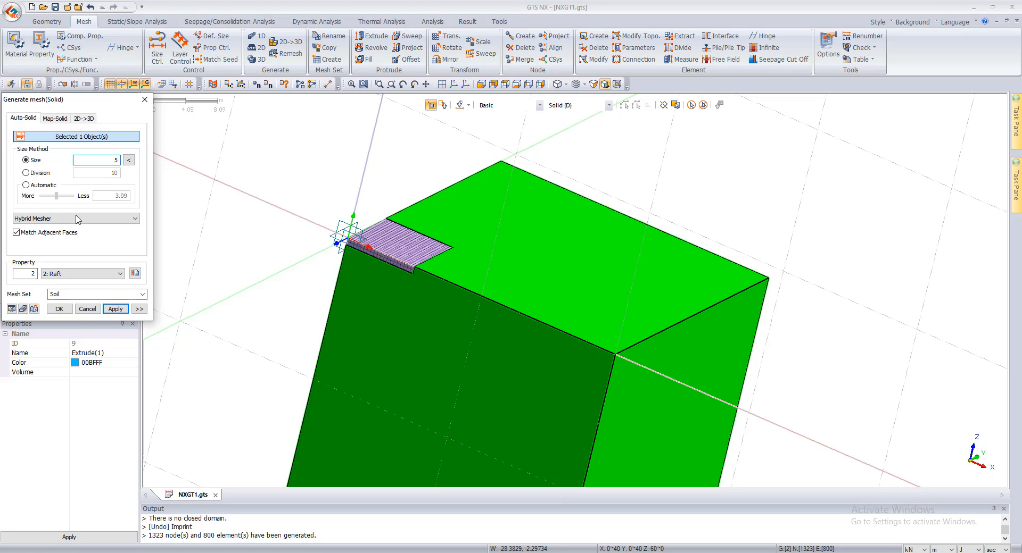
left_click(65, 269)
left_click(62, 282)
left_click(115, 309)
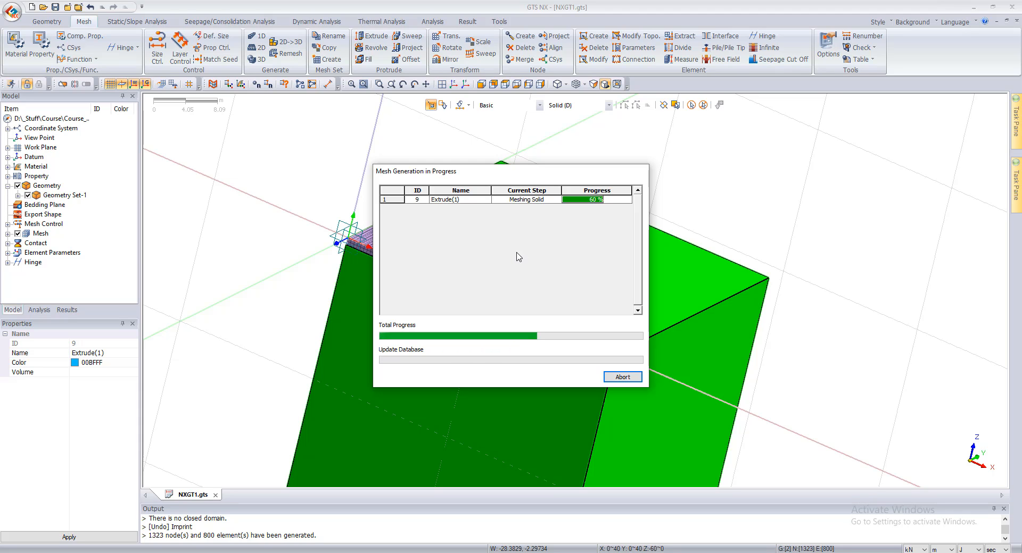
Examine the size 5 soil mesh around the raft and over the whole block, and undo that mesh
scroll(350, 252, "up", 4)
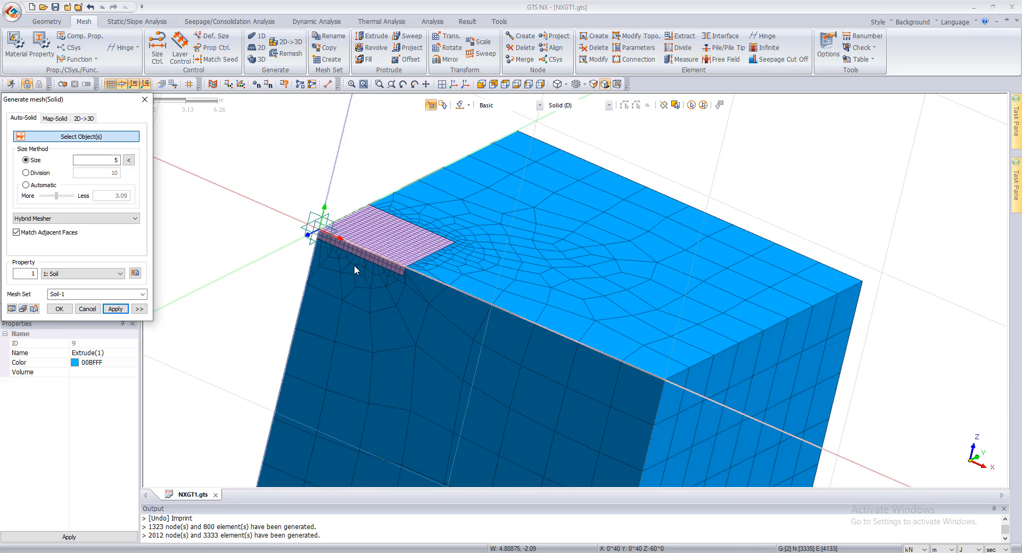
scroll(363, 244, "down", 5)
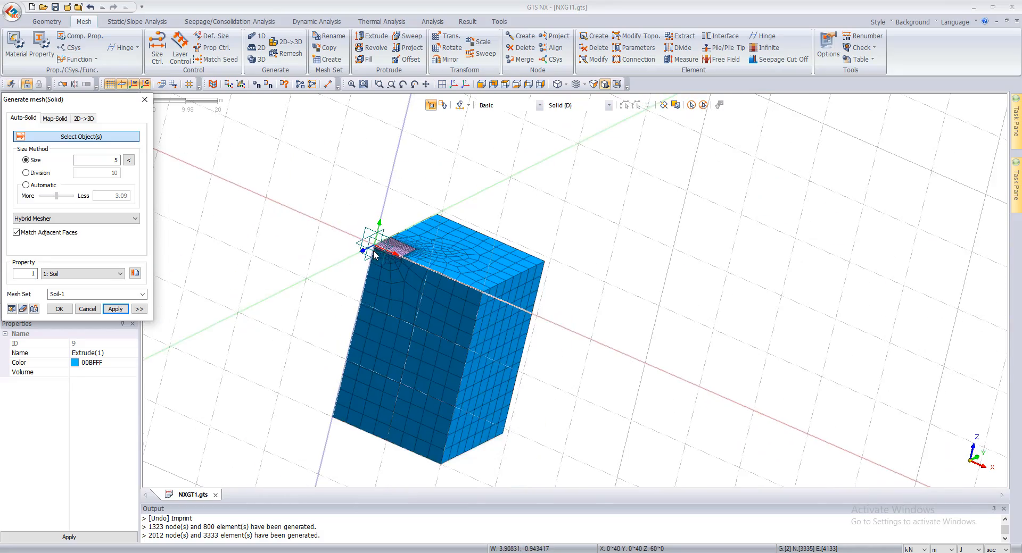
scroll(415, 339, "up", 4)
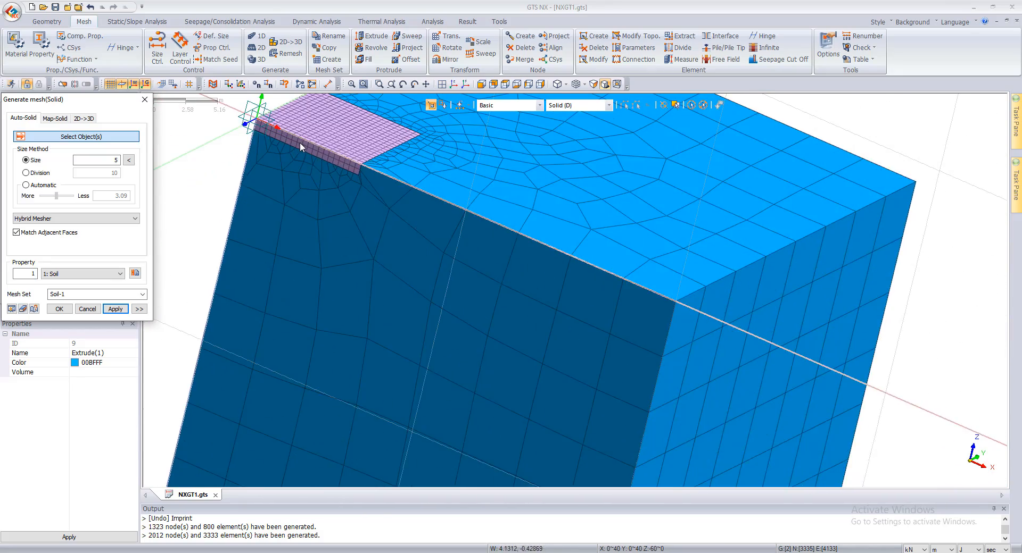
scroll(331, 187, "up", 4)
scroll(352, 206, "down", 8)
scroll(313, 197, "up", 6)
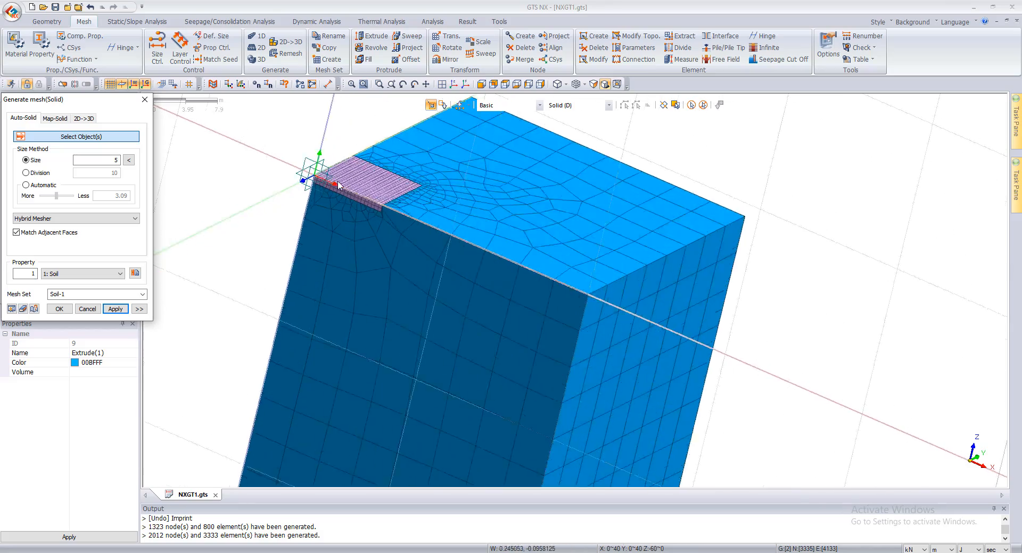
scroll(376, 189, "down", 3)
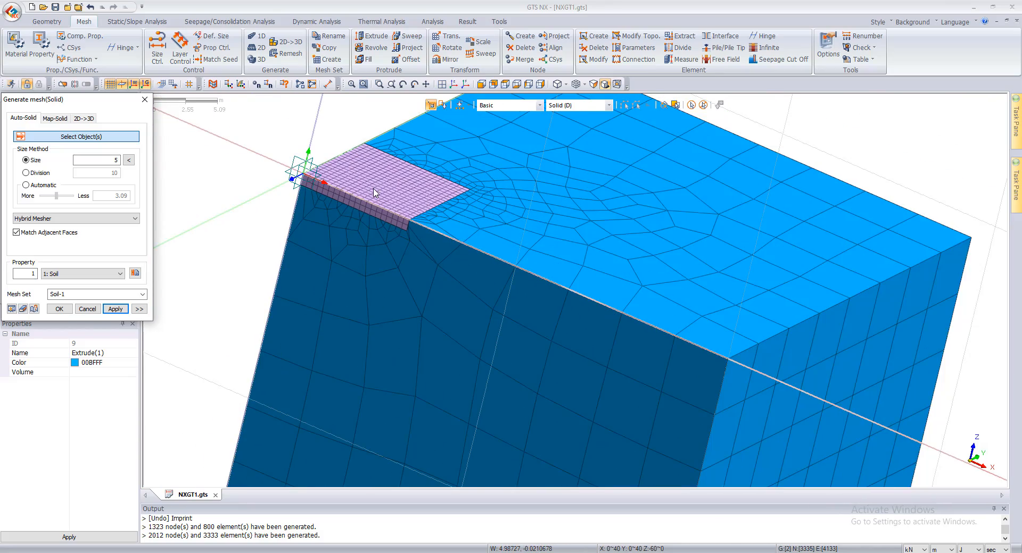
key("ctrl+z")
Show all objects and mesh the soil block with the Hybrid Mesher at size 2, using the Soil property and mesh set Soil
right_click(295, 207)
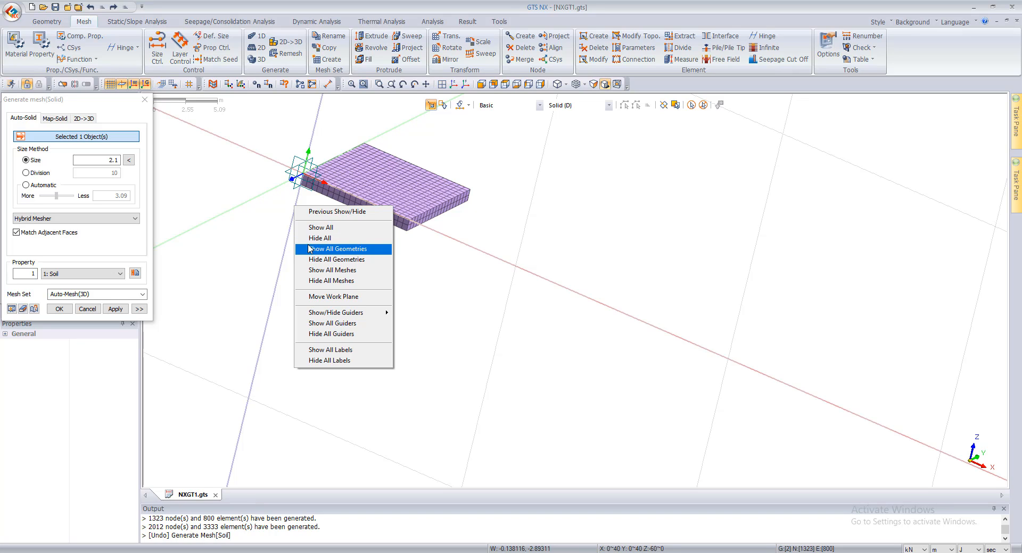
left_click(225, 241)
right_click(216, 223)
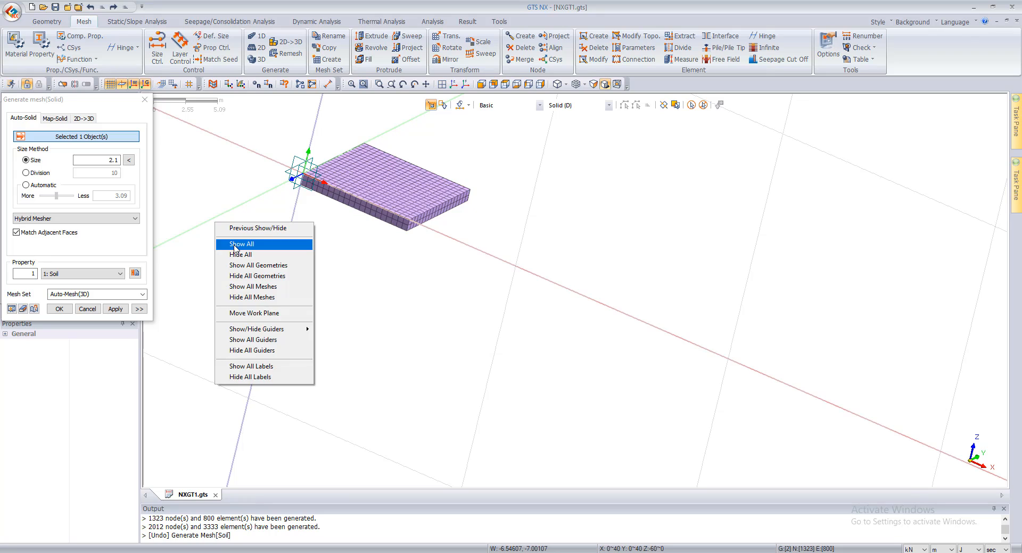
left_click(235, 245)
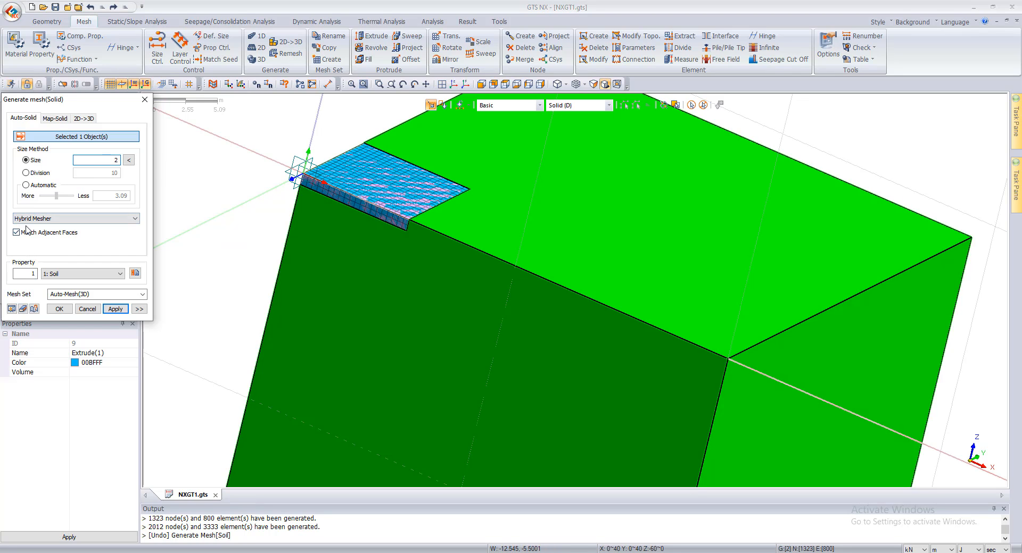
left_click(66, 274)
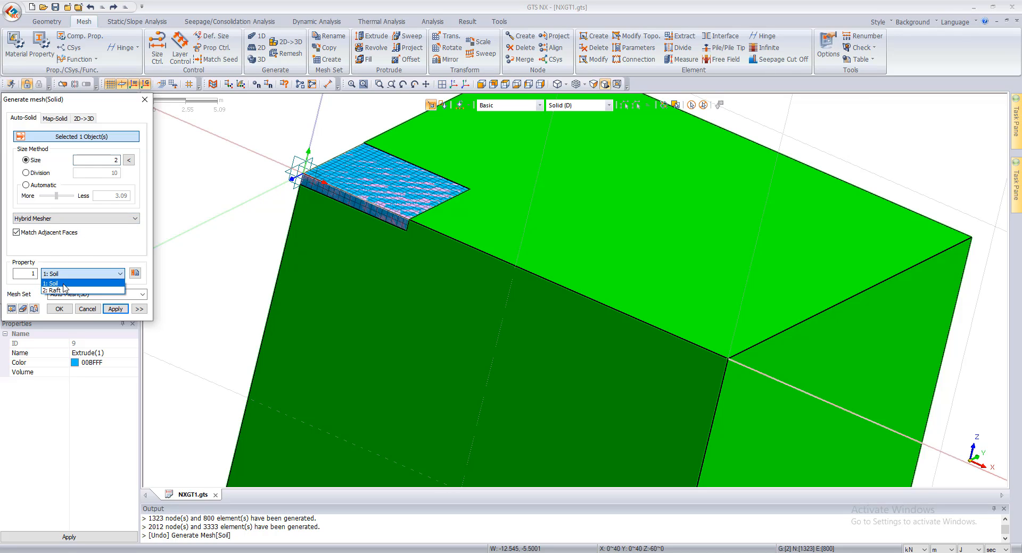
left_click(64, 284)
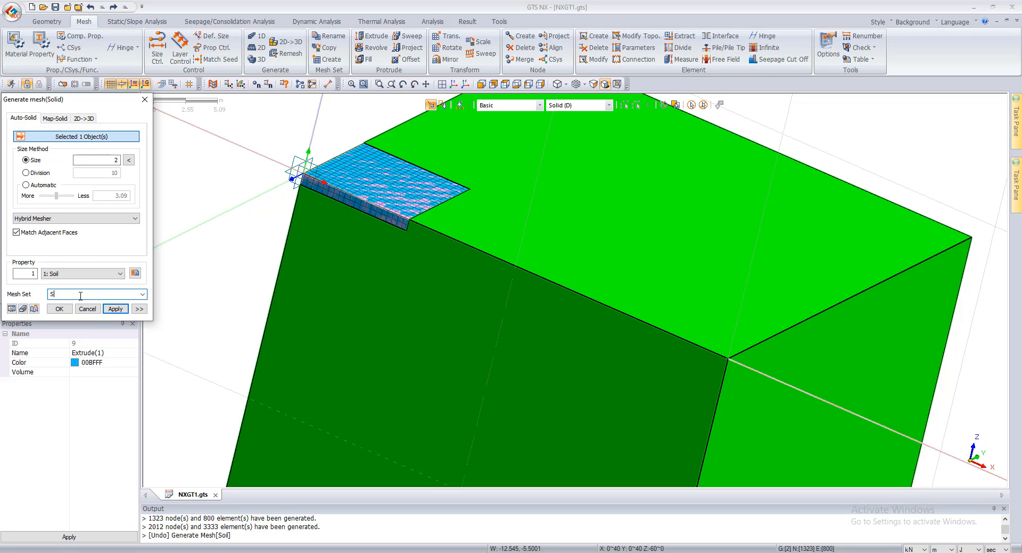
key("Return")
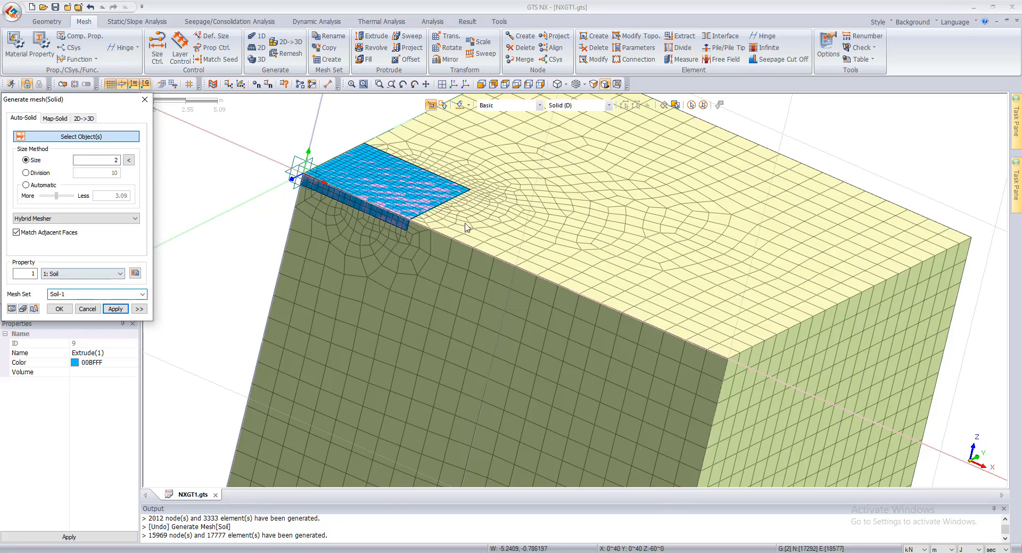
scroll(466, 229, "down", 3)
scroll(413, 244, "up", 2)
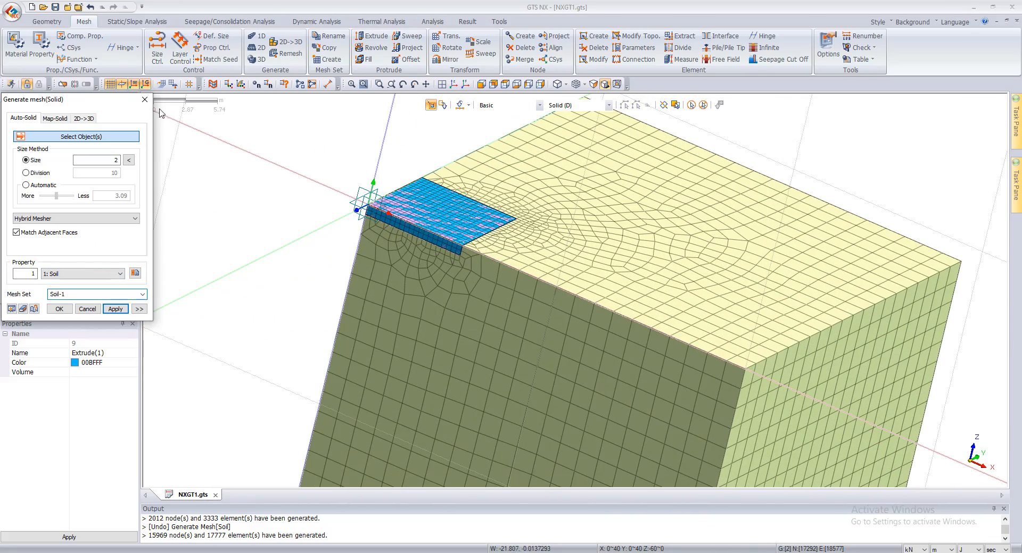
left_click(145, 100)
Set an isometric view of the model and colour the meshes by property
scroll(479, 170, "down", 1)
left_click(487, 83)
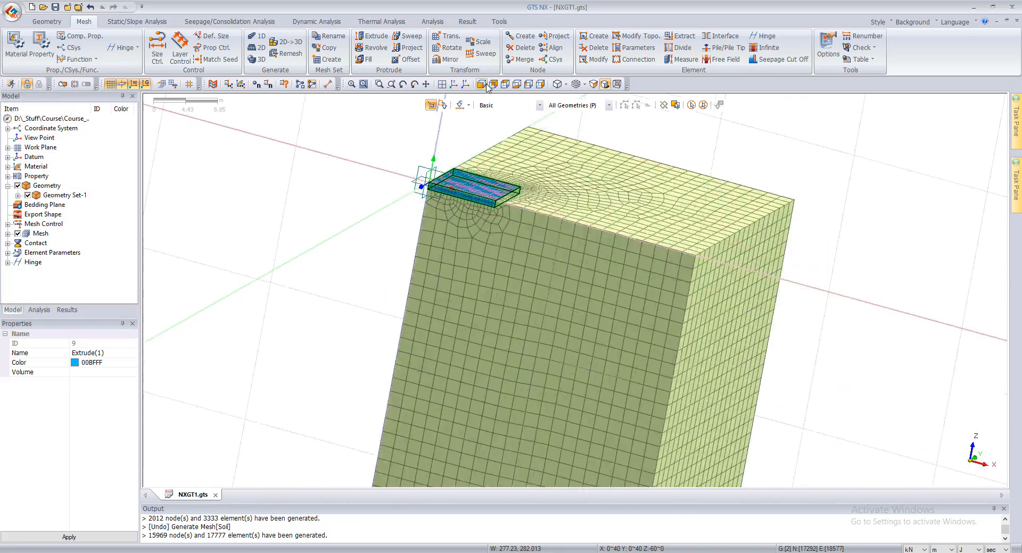
left_click(461, 103)
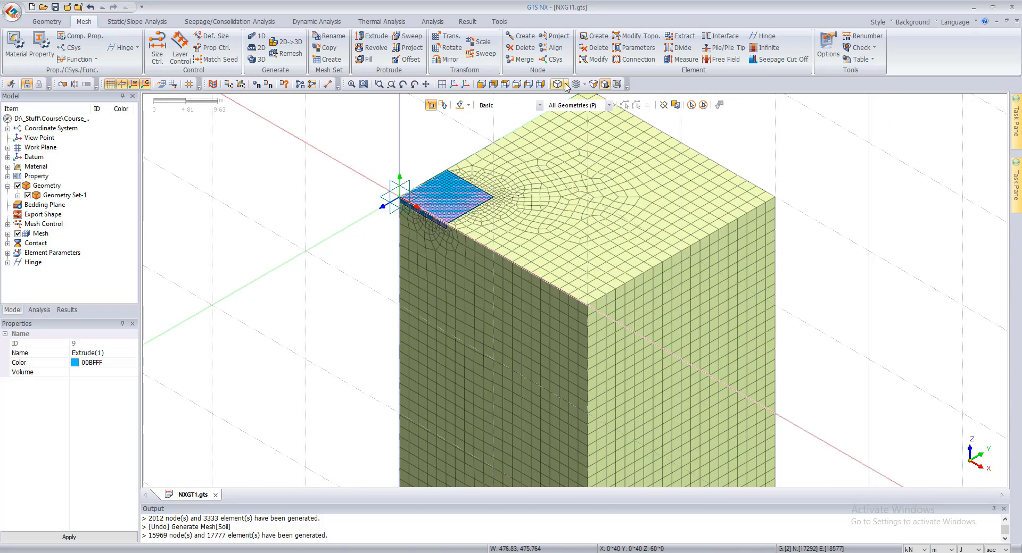
left_click(585, 85)
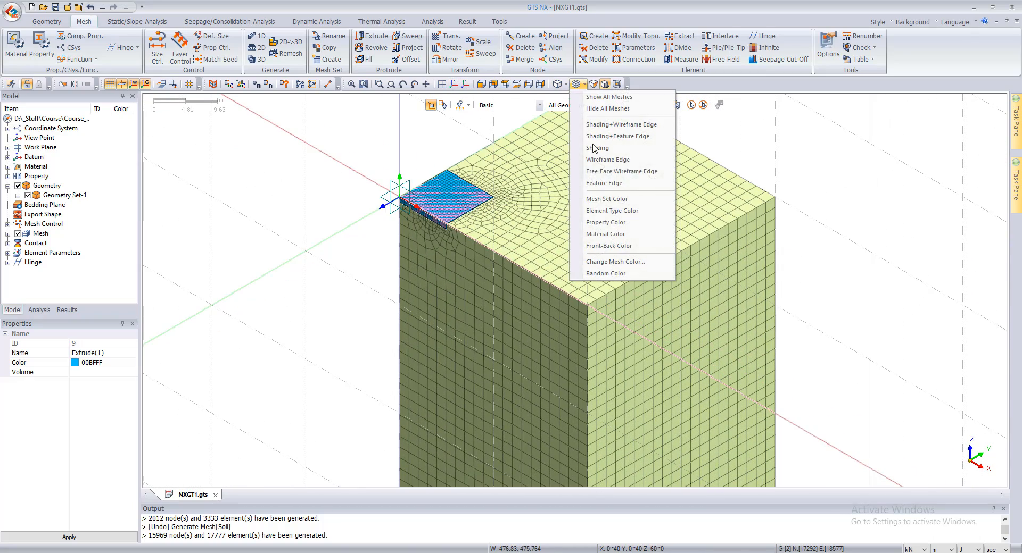
left_click(613, 222)
scroll(529, 228, "up", 3)
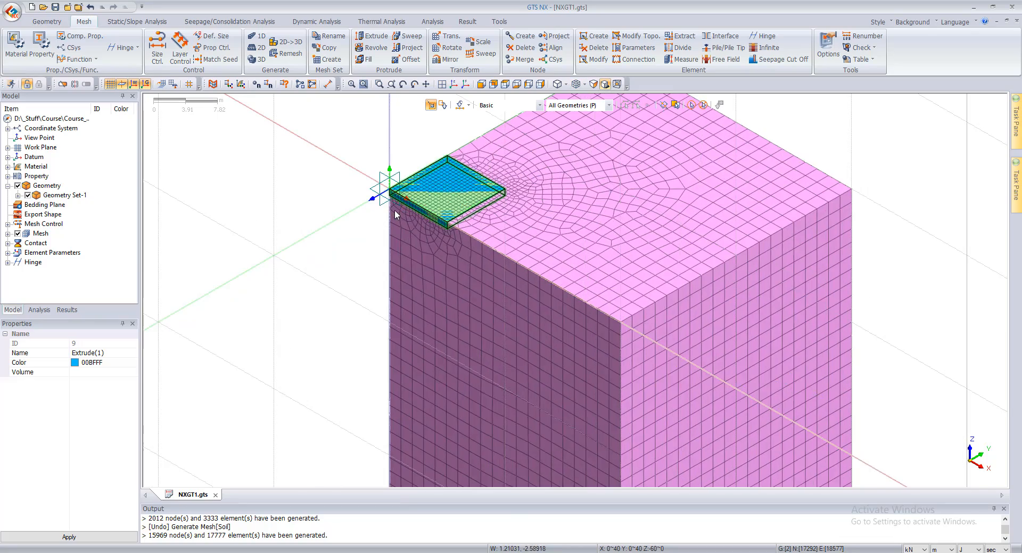
scroll(516, 224, "down", 2)
scroll(449, 234, "up", 4)
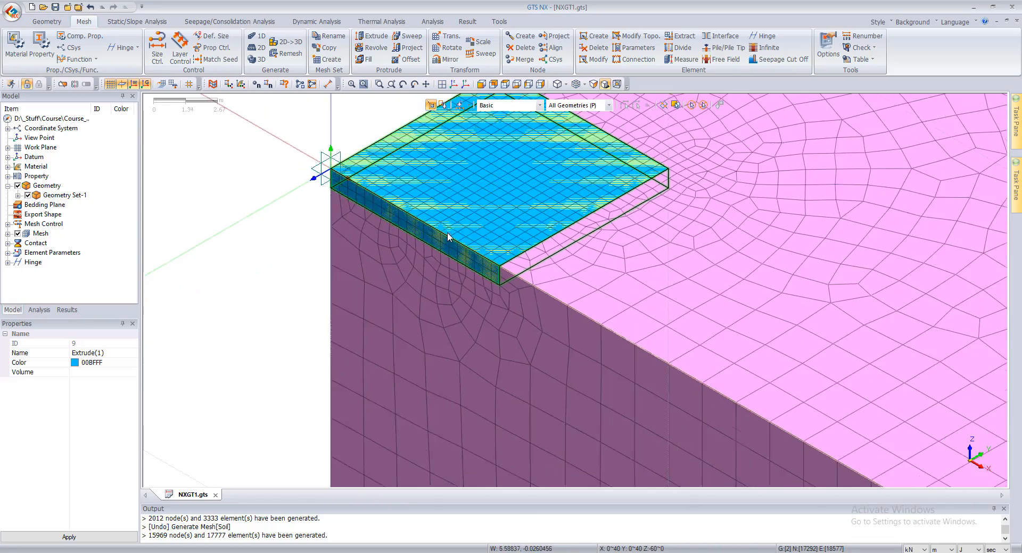
scroll(451, 235, "down", 1)
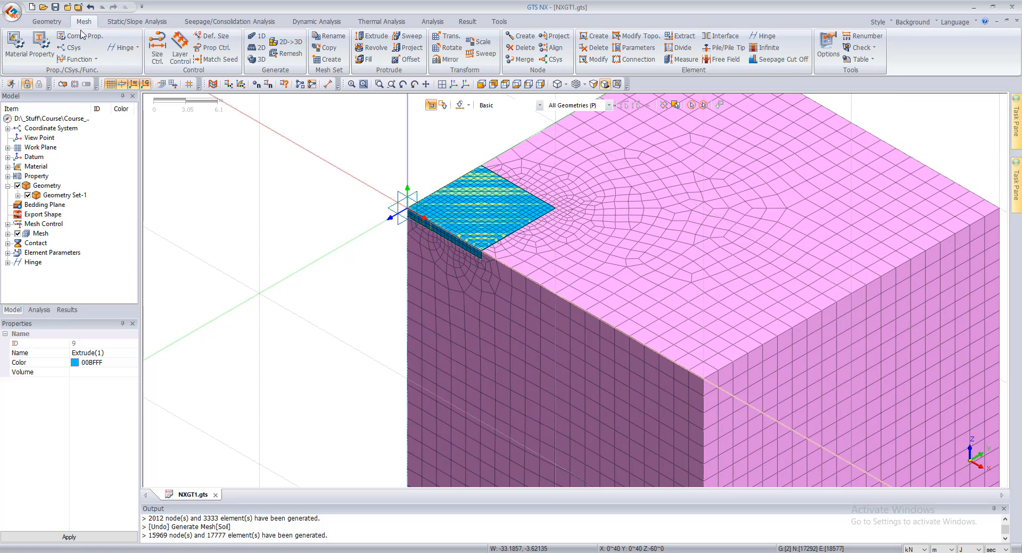
scroll(450, 234, "up", 2)
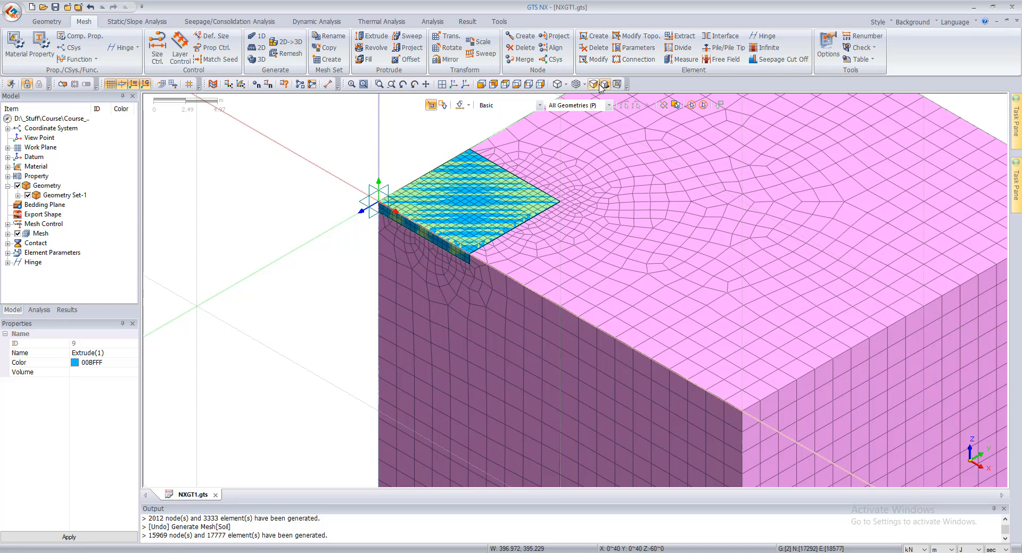
left_click(582, 37)
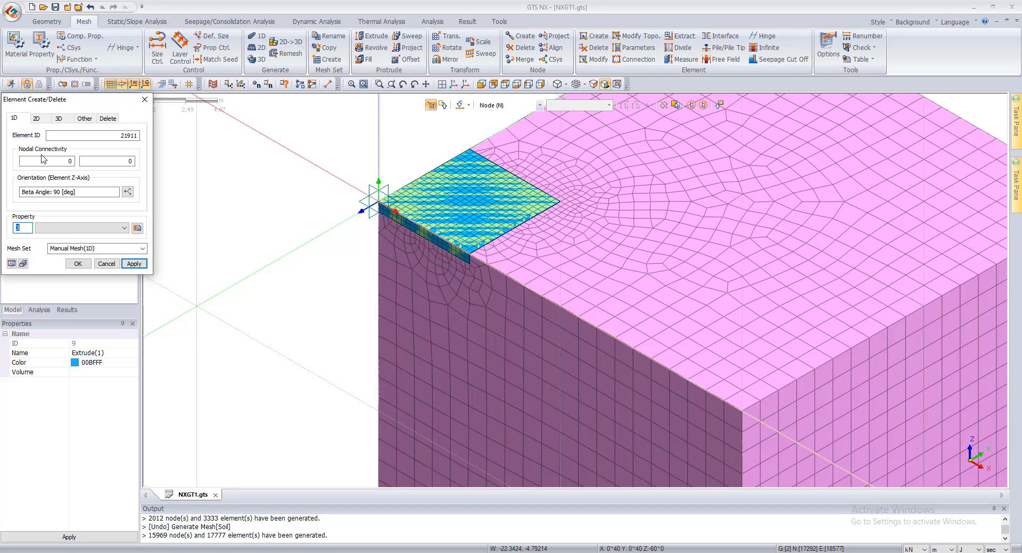
left_click(37, 119)
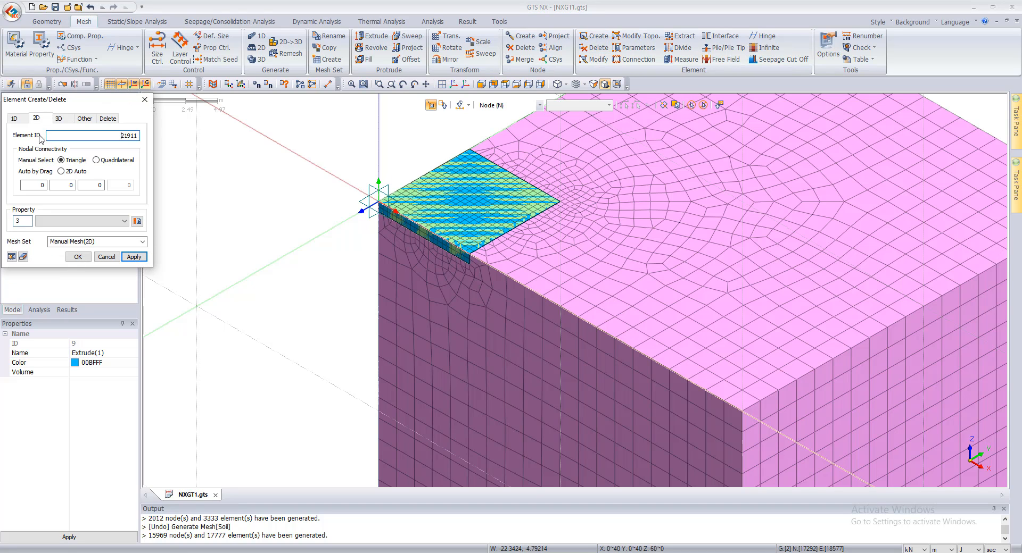
key("Escape")
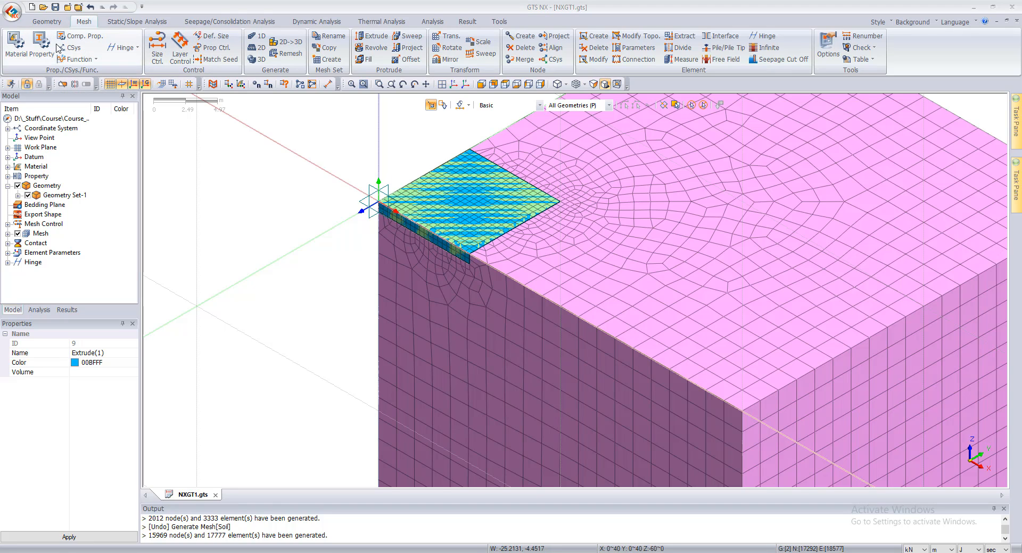
Create a 2D Gauging Shell property named Guaging Sheel, with the default stiffness scale factor of 1e-006
left_click(36, 45)
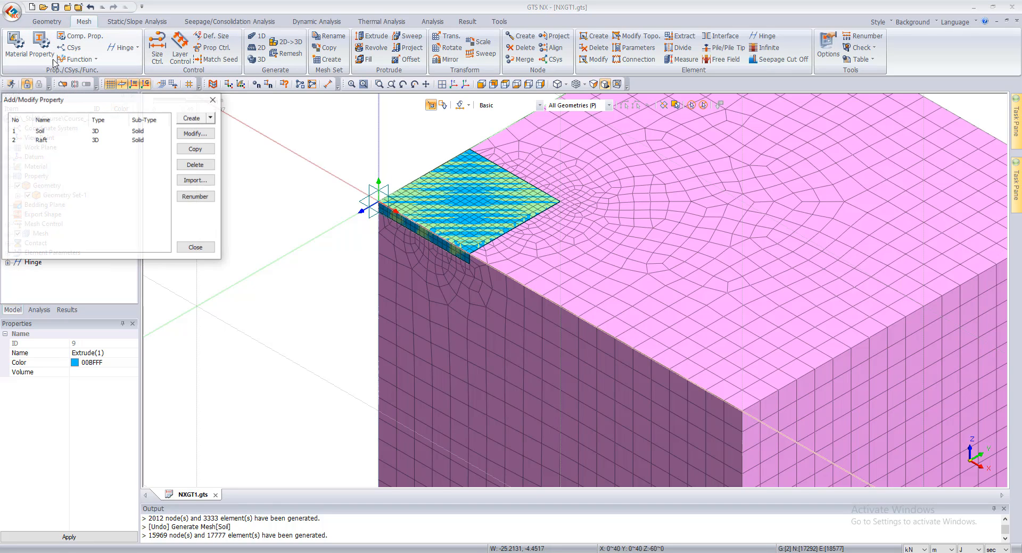
left_click(211, 118)
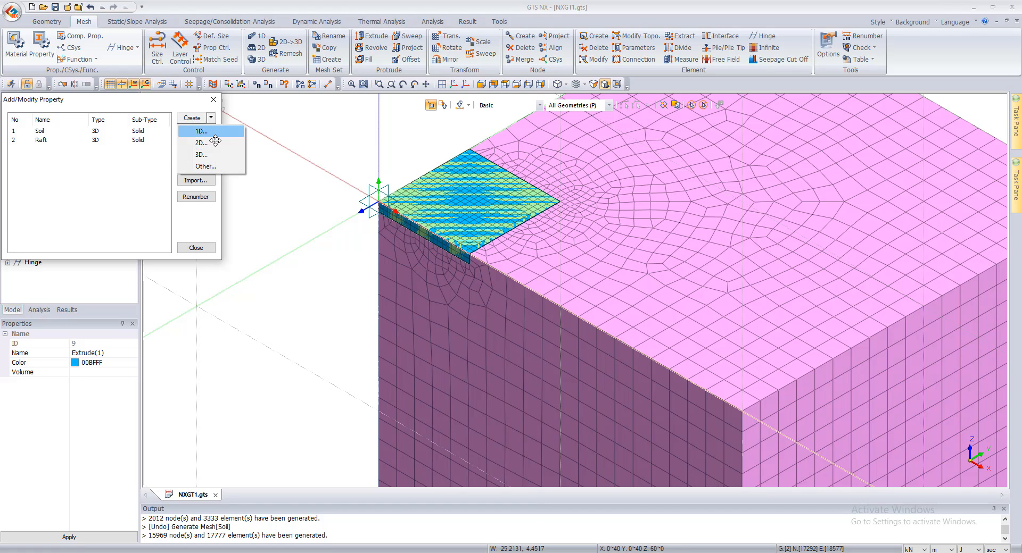
left_click(234, 137)
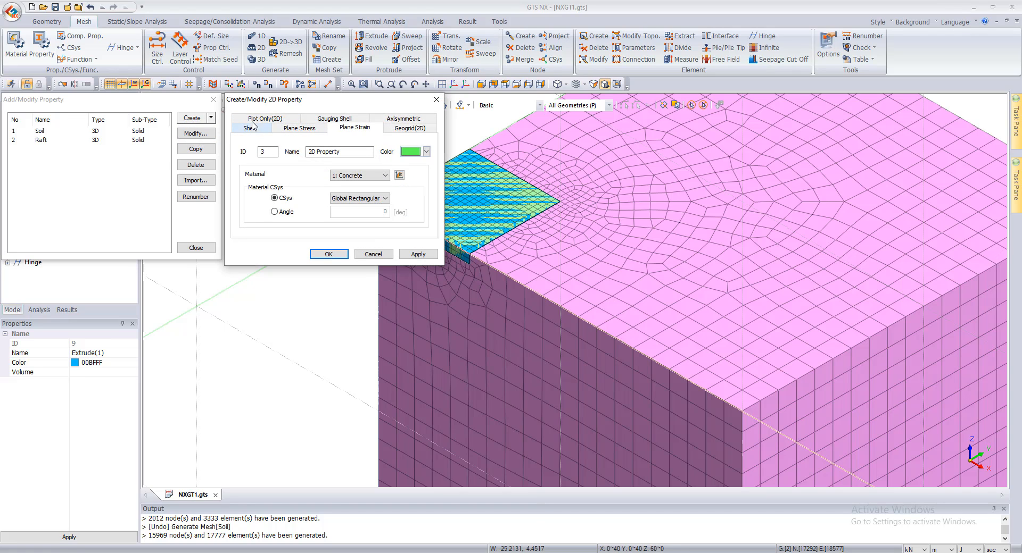
left_click(334, 118)
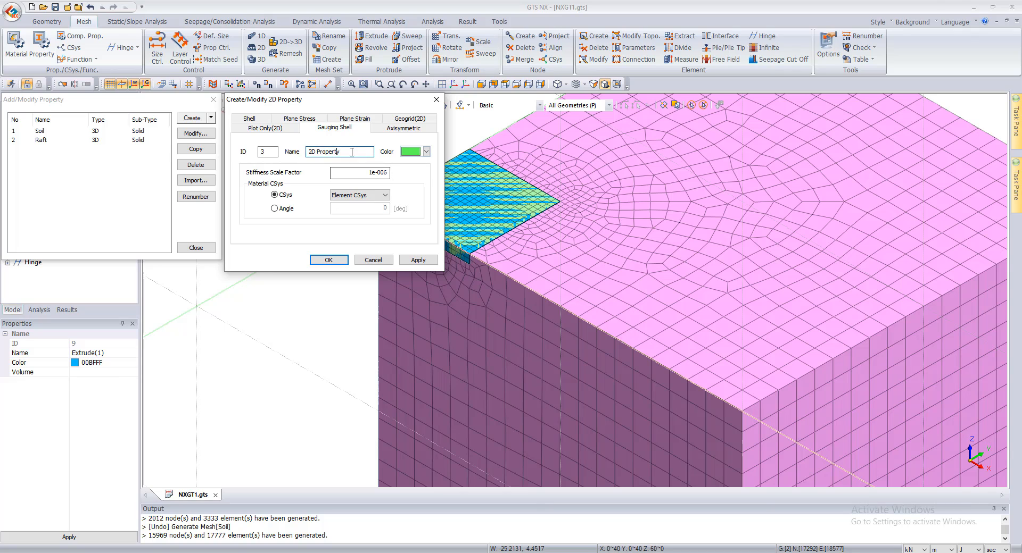
left_click_drag(351, 152, 137, 152)
type("Guaging Sheel")
left_click(328, 260)
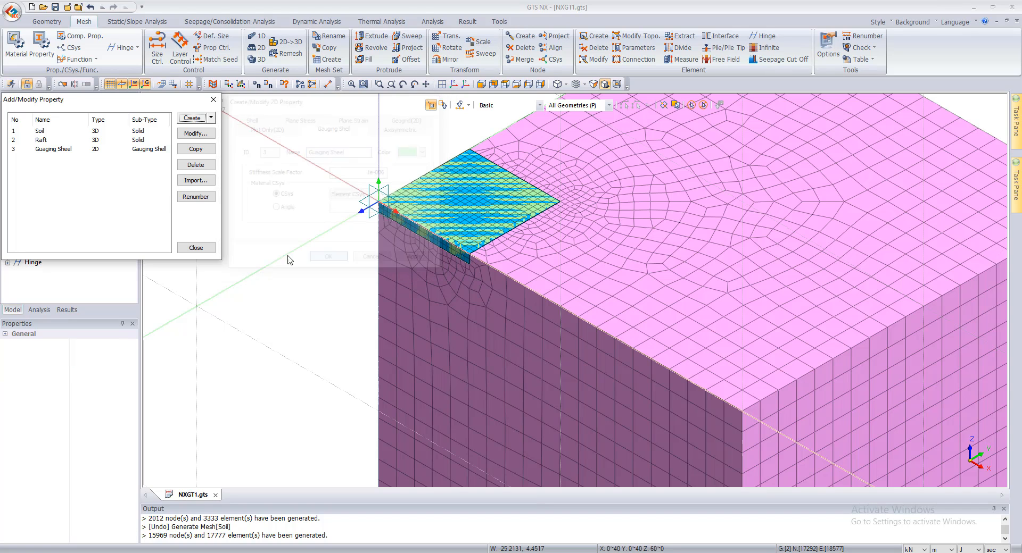
left_click(206, 249)
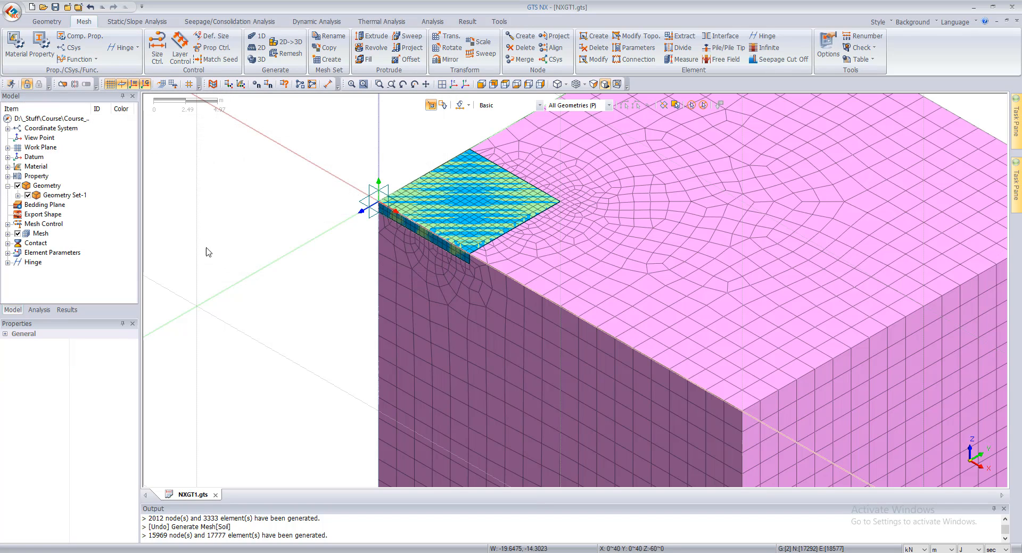
Create gauging shell elements on the top face of the raft solid, using the Guaging Sheel property and mesh set Gauging Shell
left_click(596, 35)
left_click(84, 120)
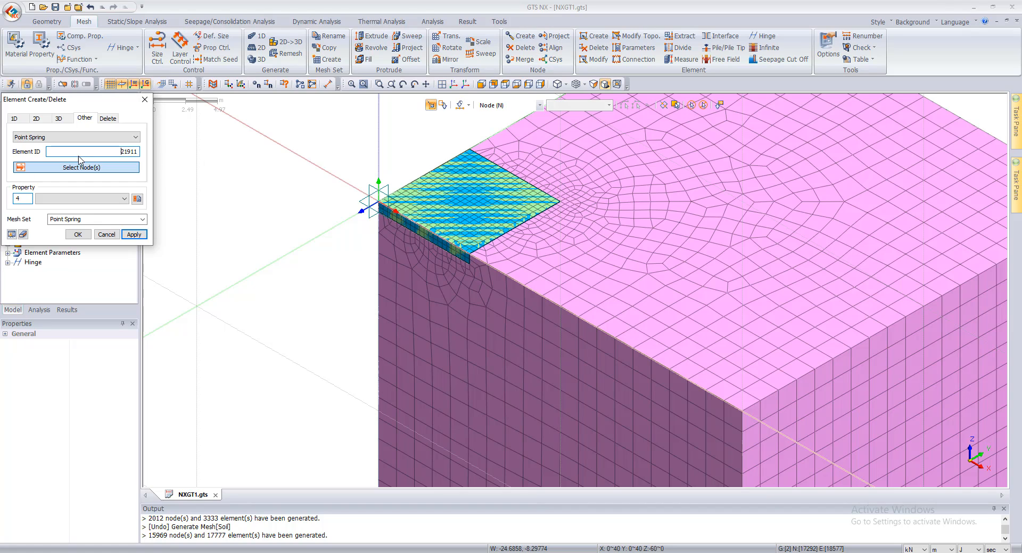
left_click(54, 139)
left_click(53, 196)
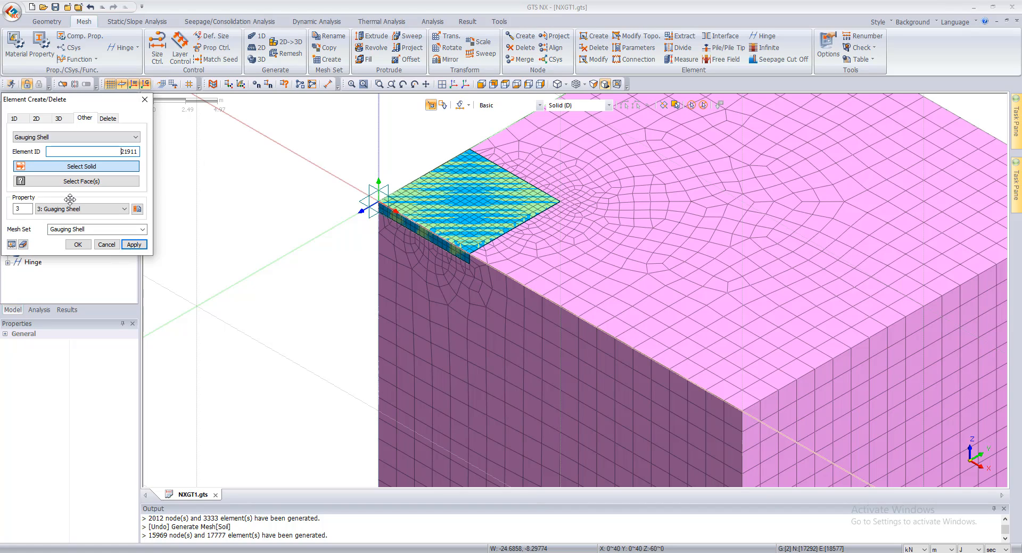
left_click(518, 201)
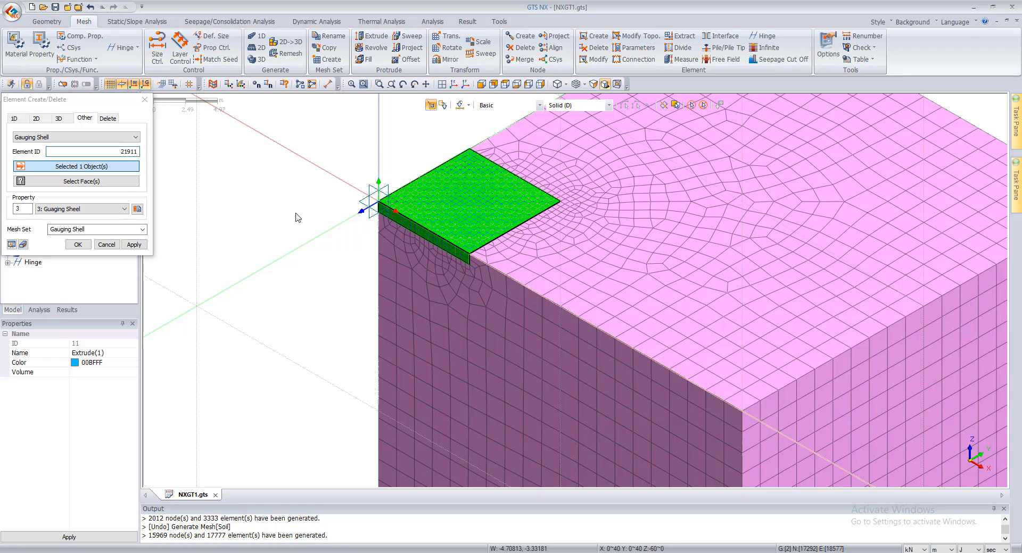
left_click(66, 184)
left_click(442, 198)
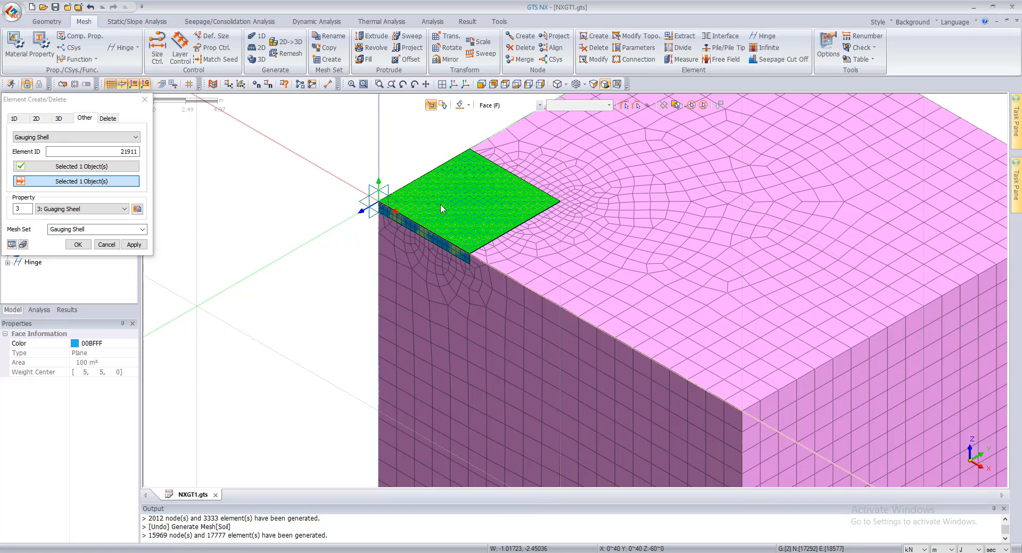
scroll(452, 204, "up", 4)
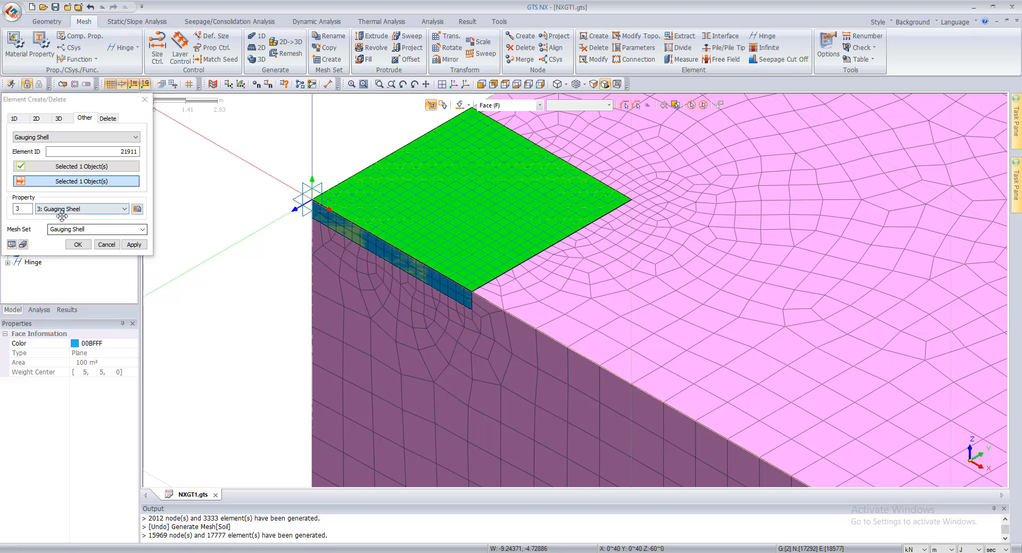
left_click(134, 245)
left_click(105, 245)
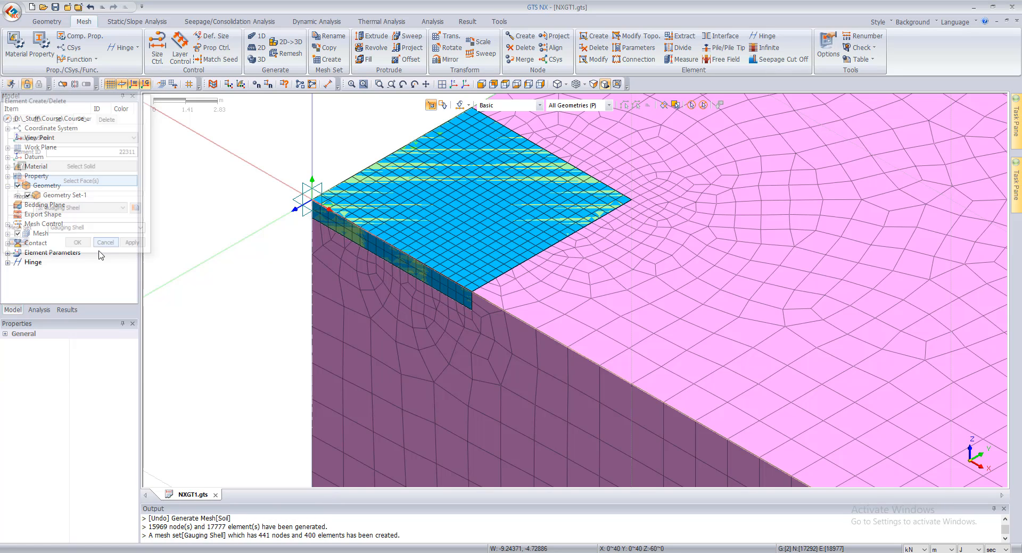
Highlight the Raft, Soil and Gauging Shell mesh sets one after another to check which elements each contains
left_click(7, 235)
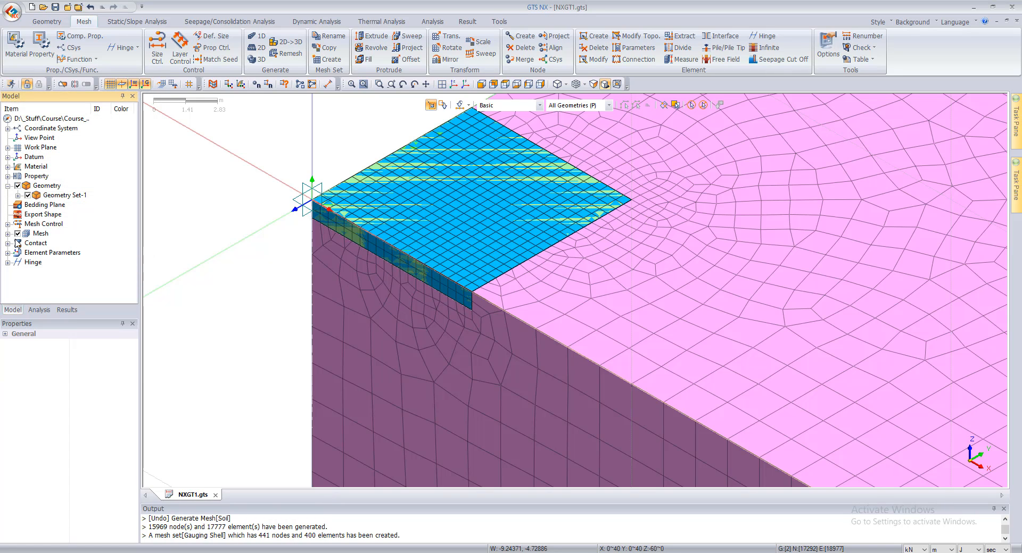
left_click(8, 235)
left_click(49, 254)
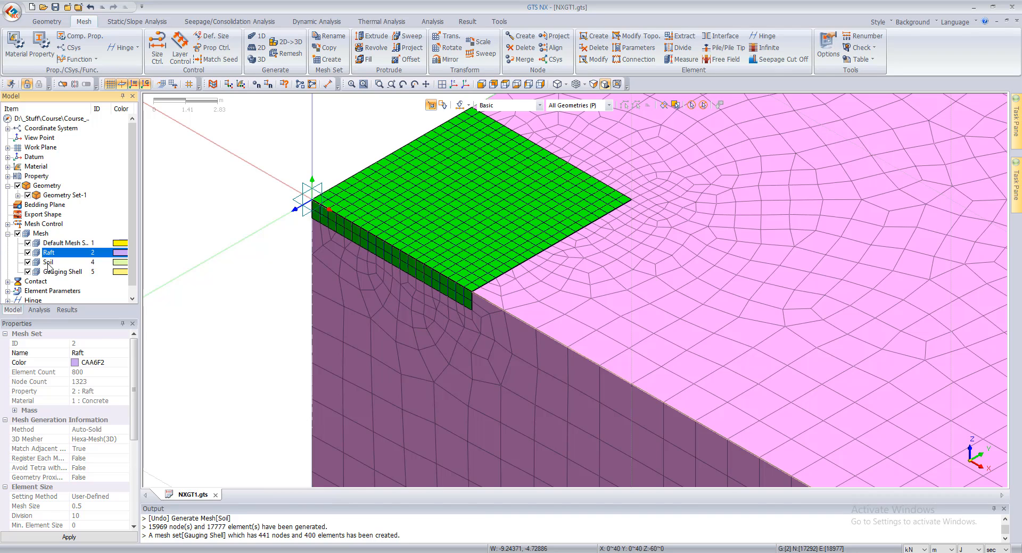
left_click(48, 262)
left_click(55, 272)
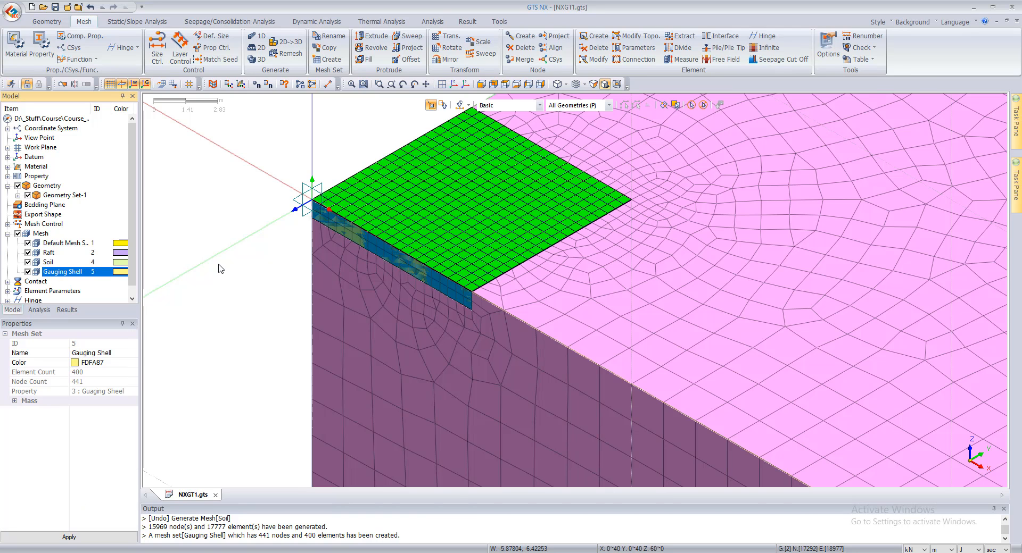
scroll(389, 241, "down", 5)
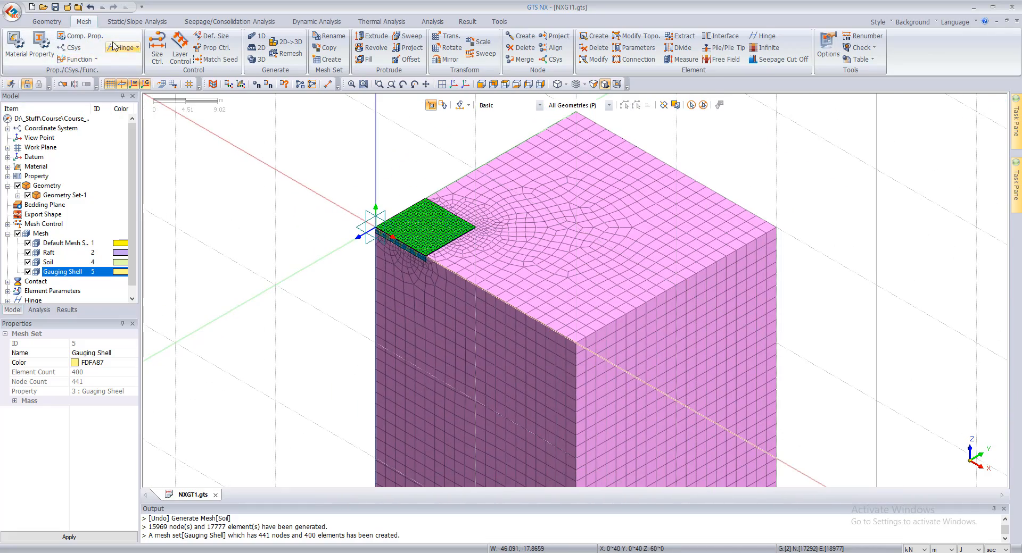
Add a self-weight load with Gz -1 in a load set named Gravity
left_click(137, 21)
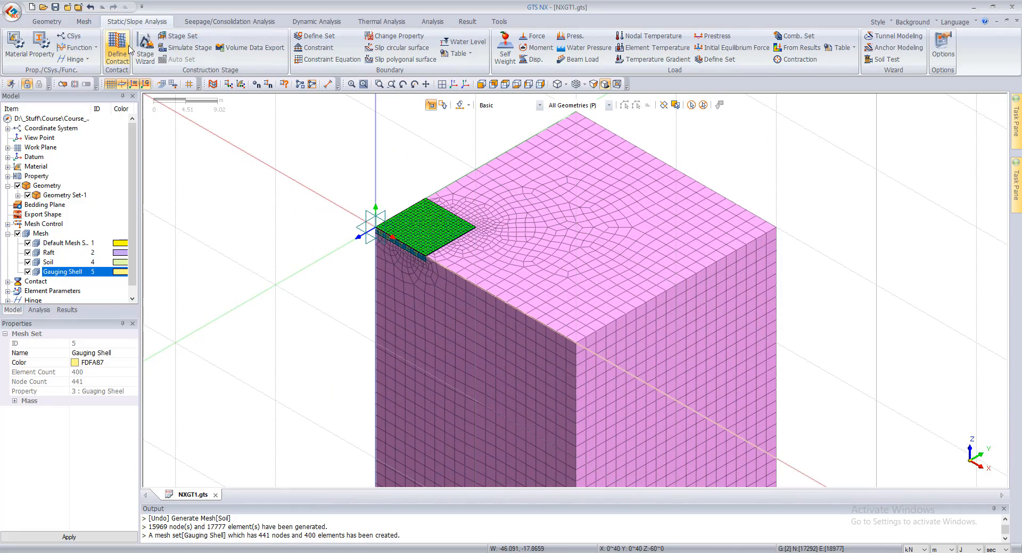
left_click(505, 47)
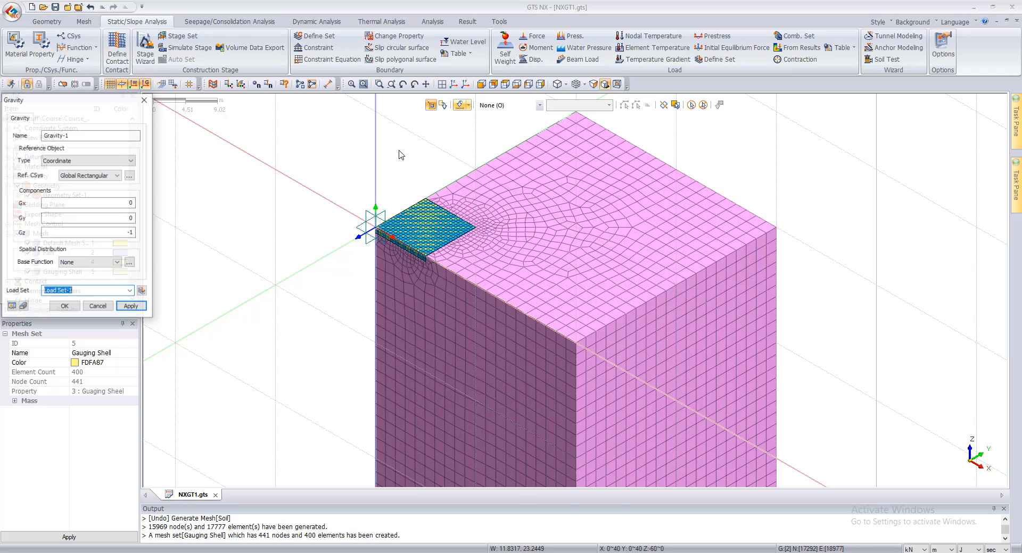
double_click(58, 135)
left_click(85, 291)
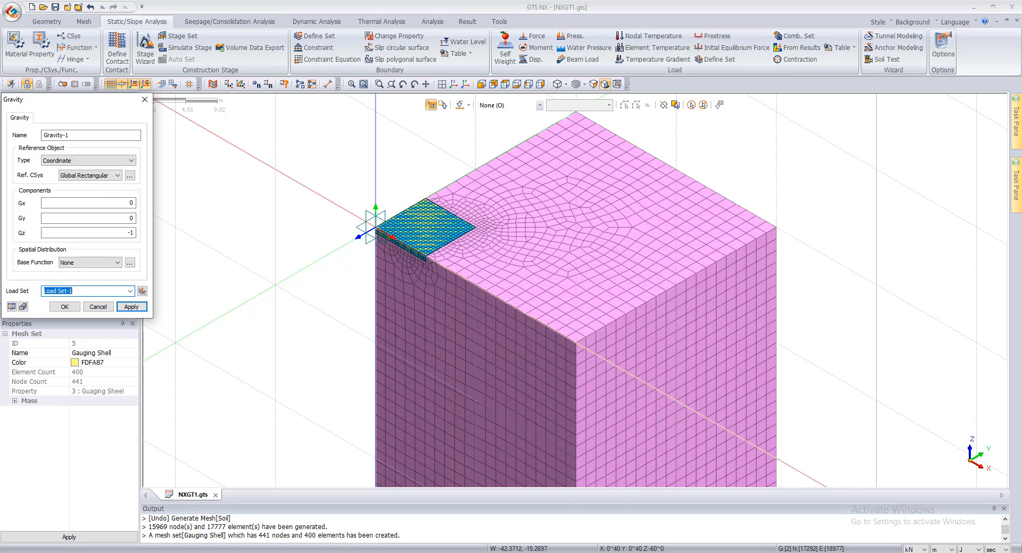
left_click(131, 307)
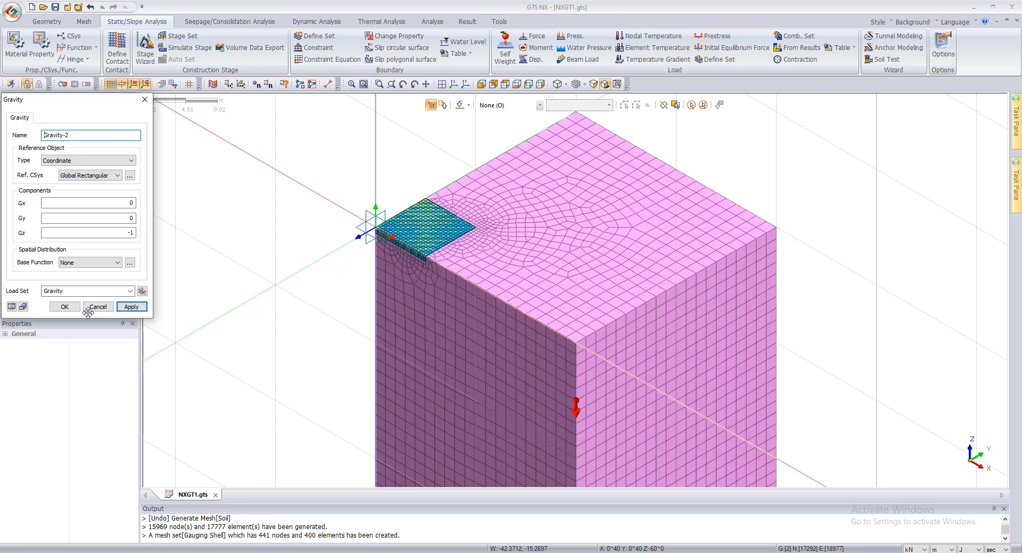
left_click(98, 307)
Apply automatic constraints considering all mesh sets, stored in Boundary Set-1
left_click(523, 48)
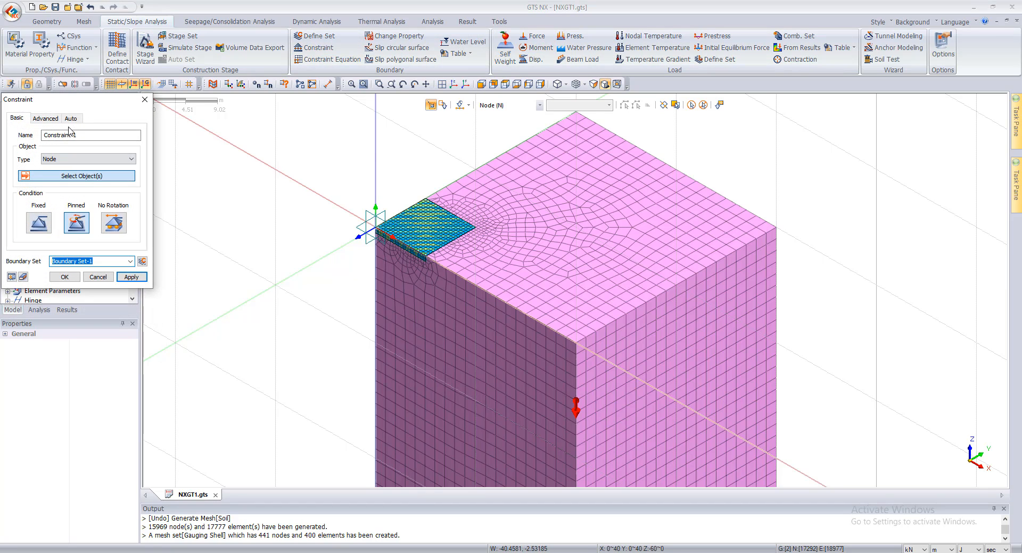
left_click(65, 119)
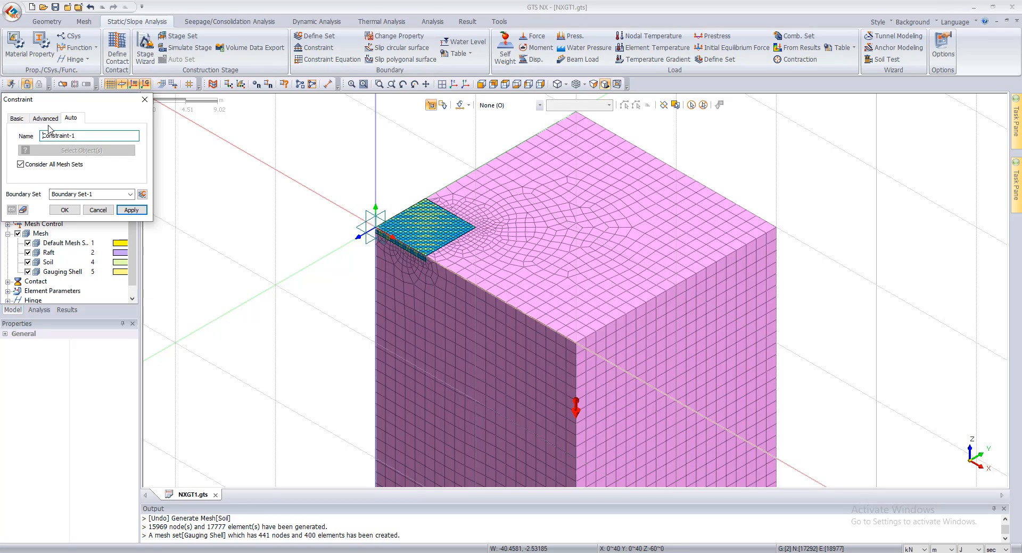
left_click(88, 194)
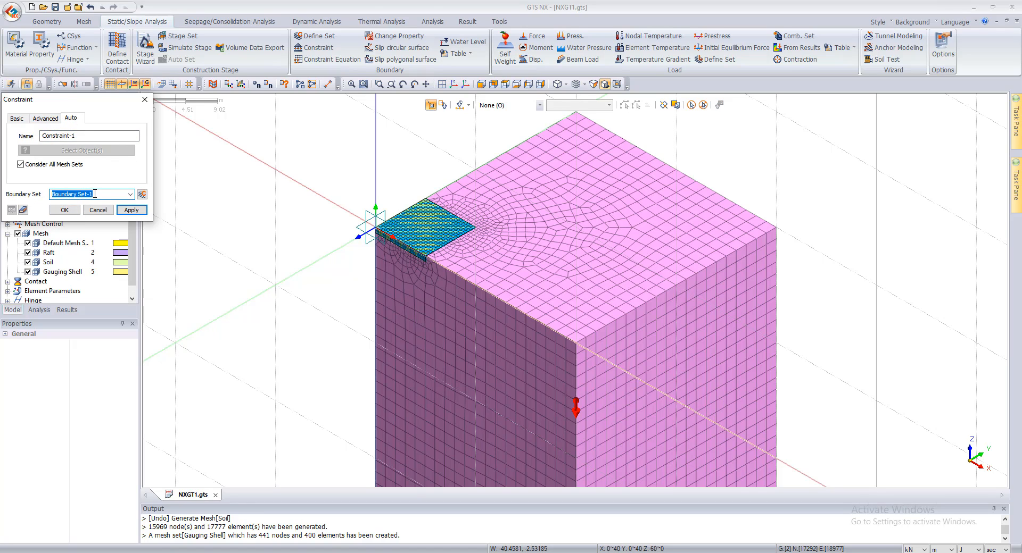
left_click(127, 212)
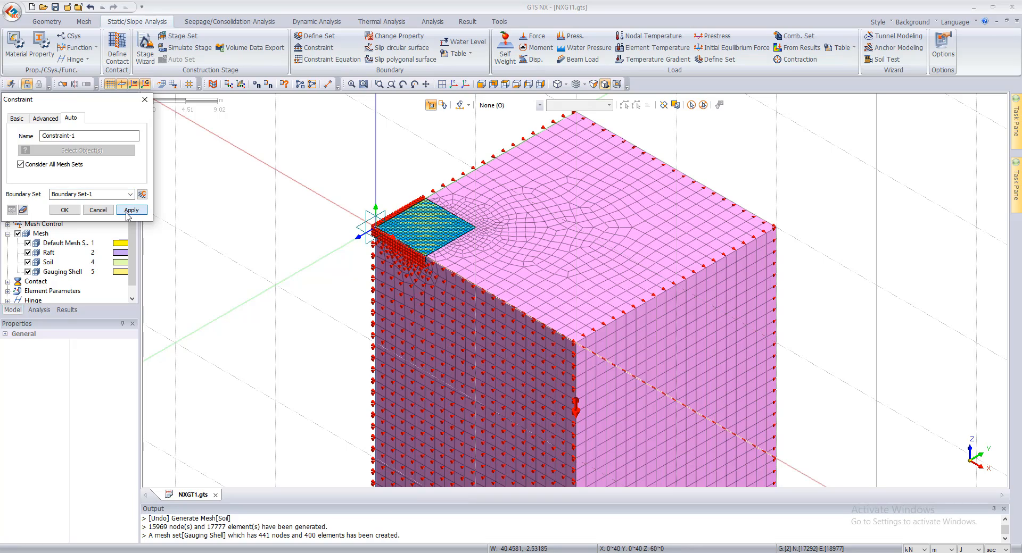
left_click(98, 211)
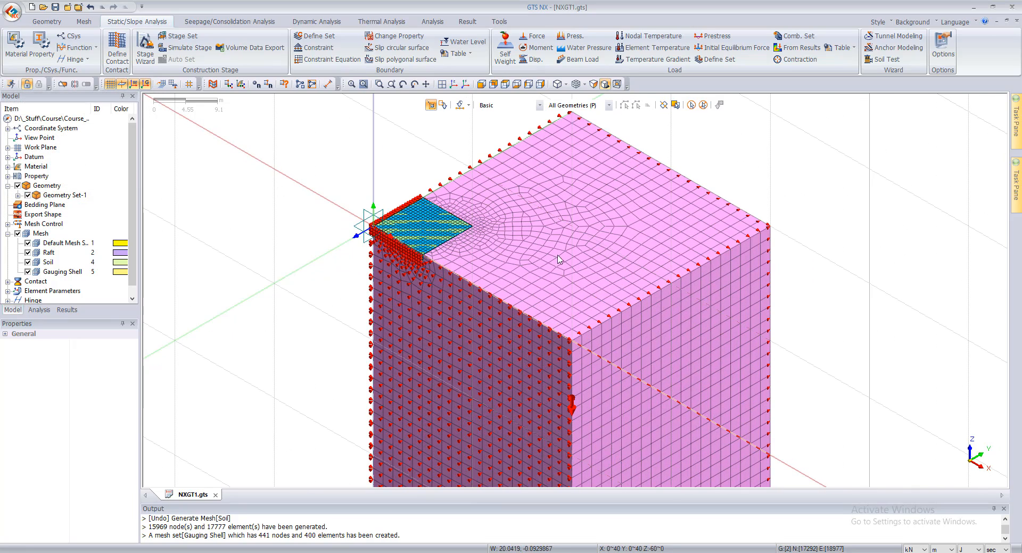
scroll(364, 221, "down", 2)
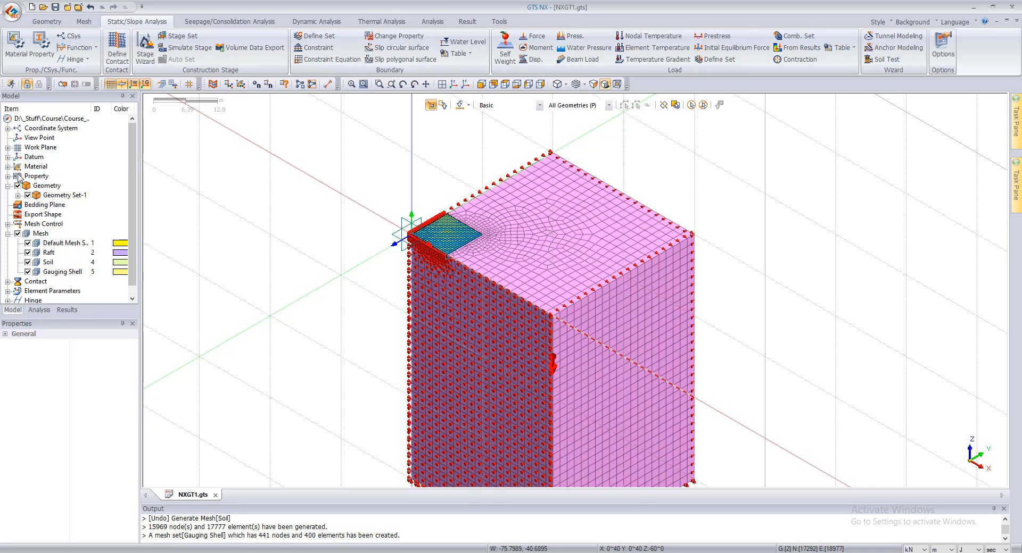
Add a construction stage set of type Stress with its default name and open its stage definition
left_click(39, 309)
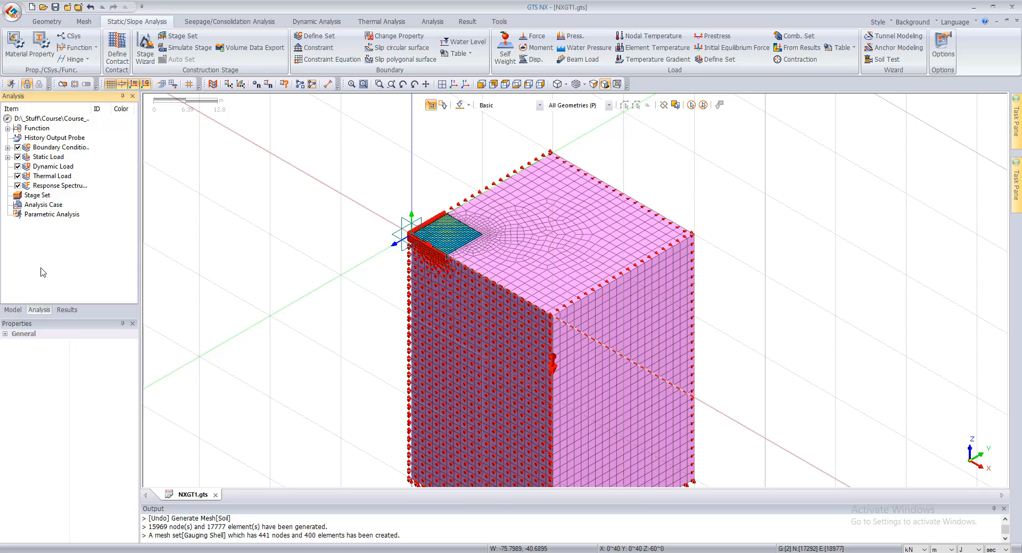
right_click(35, 196)
left_click(35, 202)
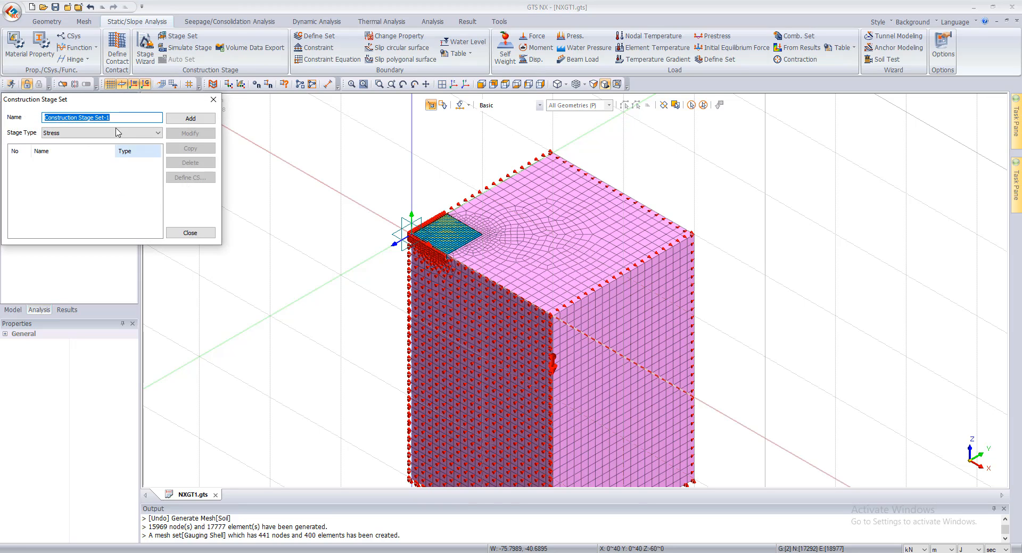
left_click_drag(93, 103, 148, 102)
left_click(243, 117)
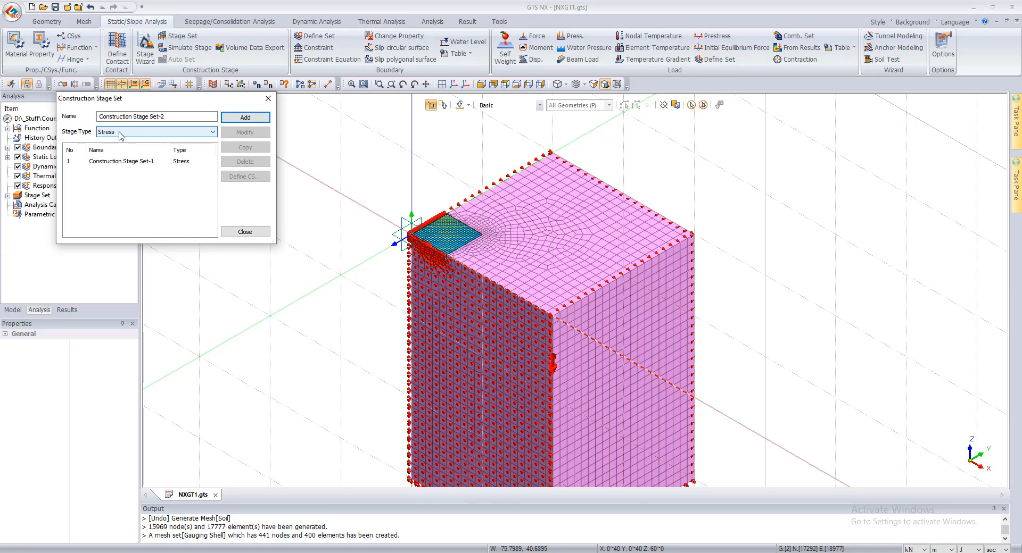
double_click(113, 162)
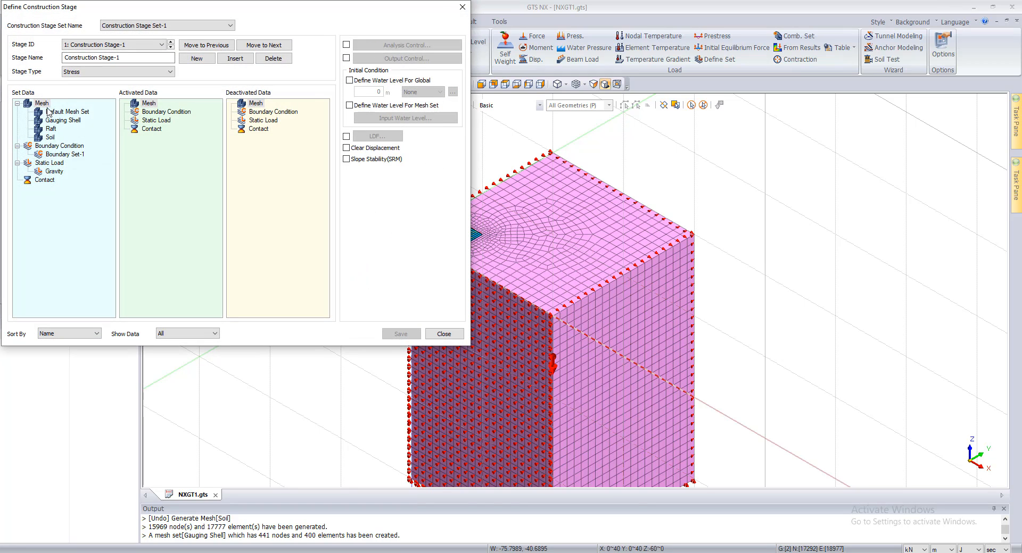
Name the first stage Initial, enable Clear Displacement, activate the Soil mesh, Gravity load and Boundary Set-1, and save the stage
left_click_drag(122, 59, 65, 57)
type("Initial")
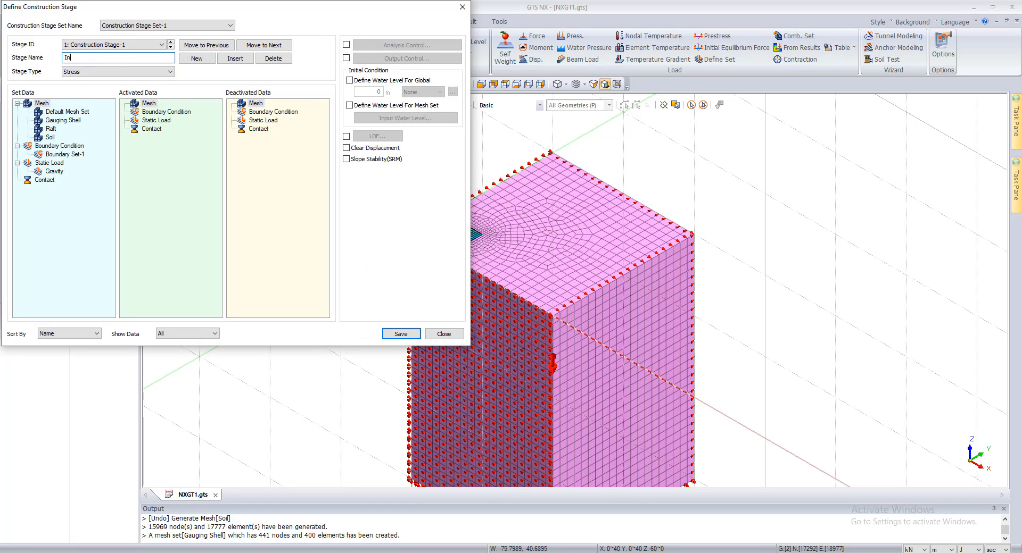
left_click(356, 149)
left_click_drag(48, 139, 149, 143)
left_click_drag(54, 172, 157, 180)
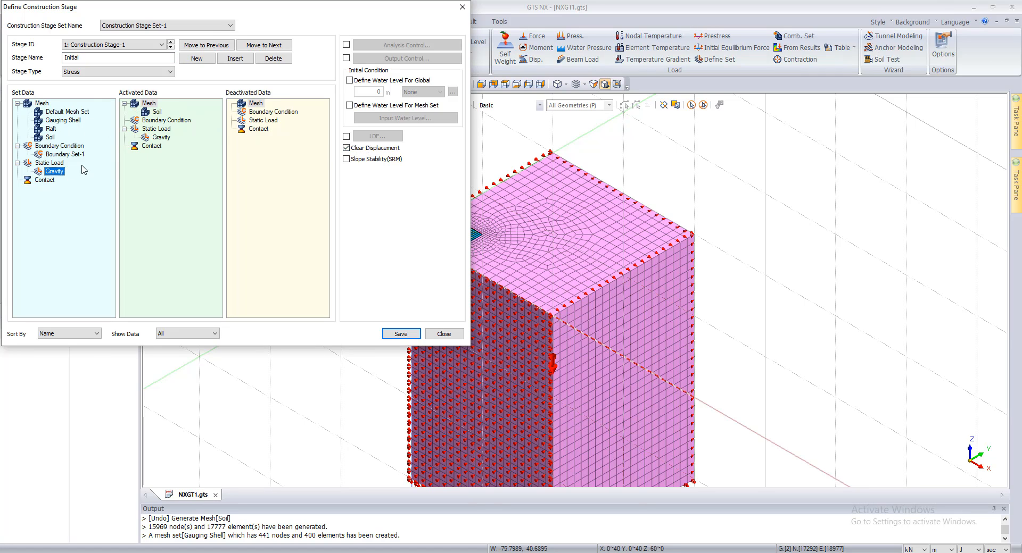
left_click_drag(64, 154, 157, 122)
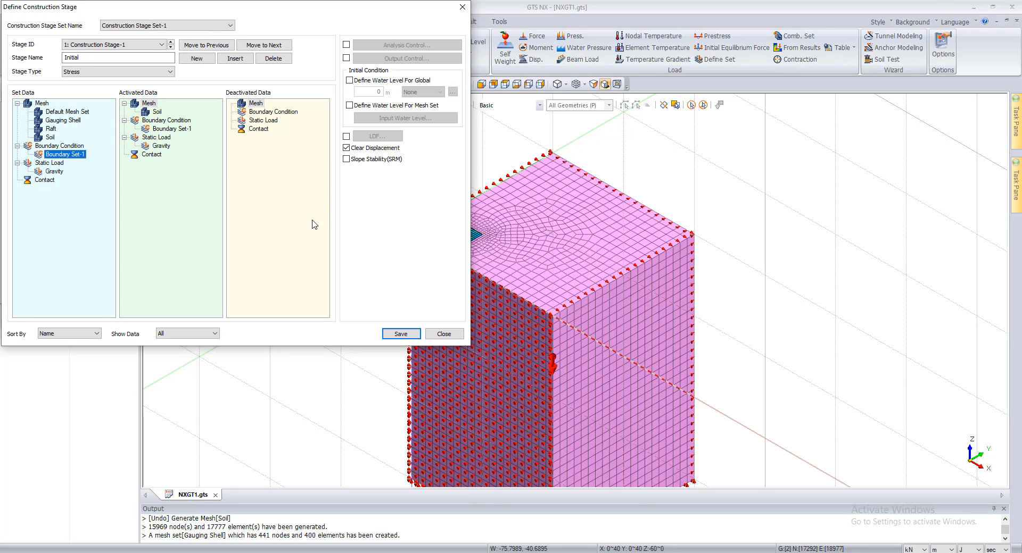
left_click(399, 333)
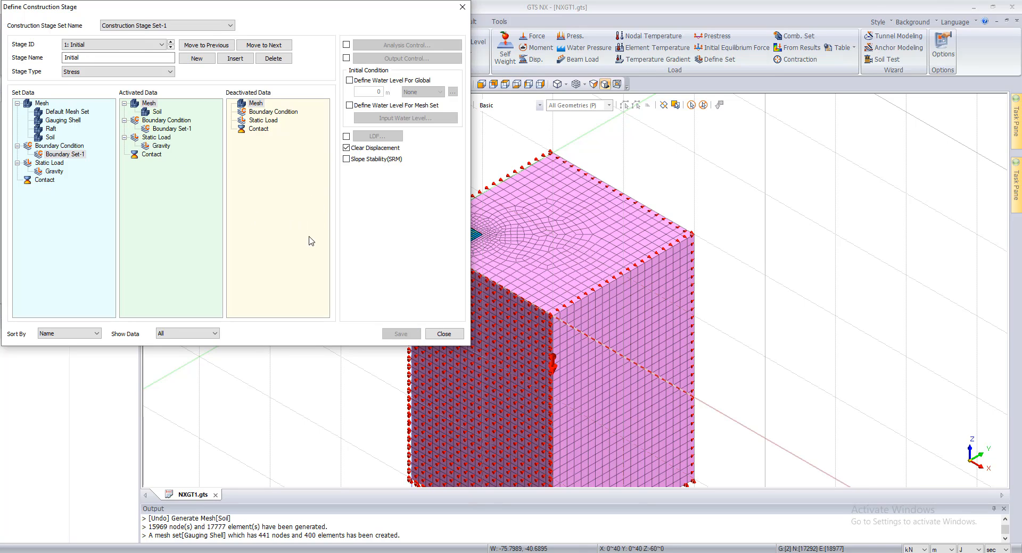
Add a second construction stage, try to name it Raft, and close the stage definition
left_click(202, 61)
triple_click(125, 59)
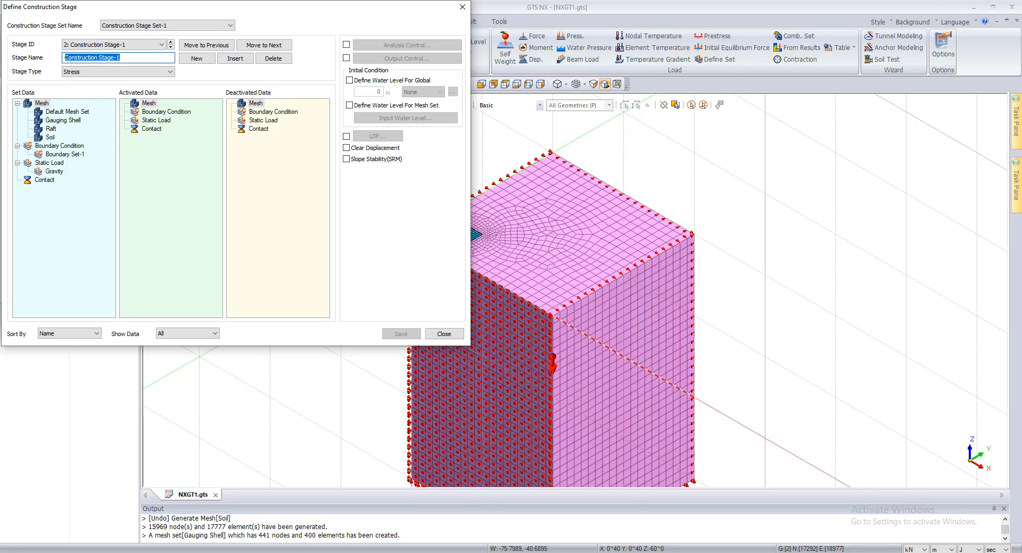
type("Raft")
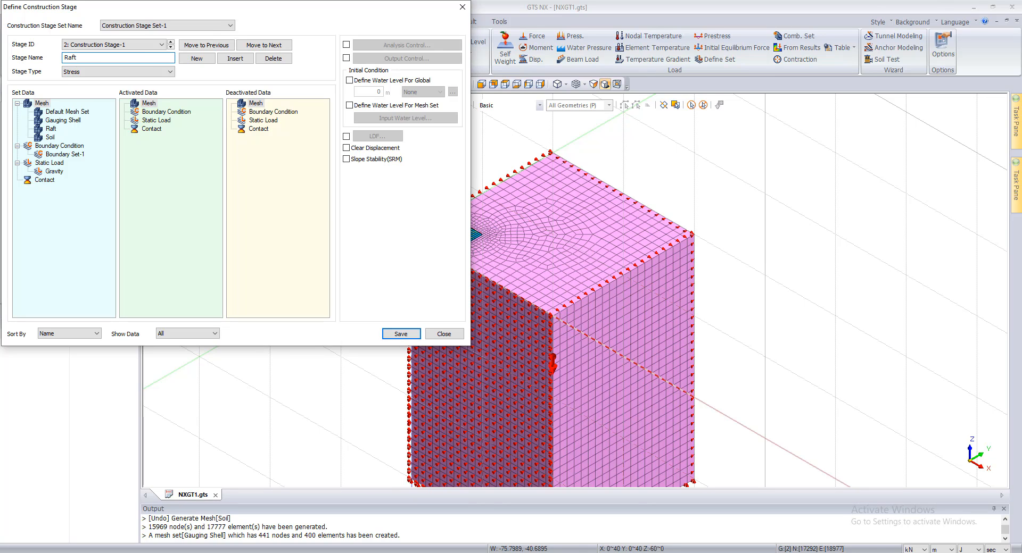
left_click(153, 182)
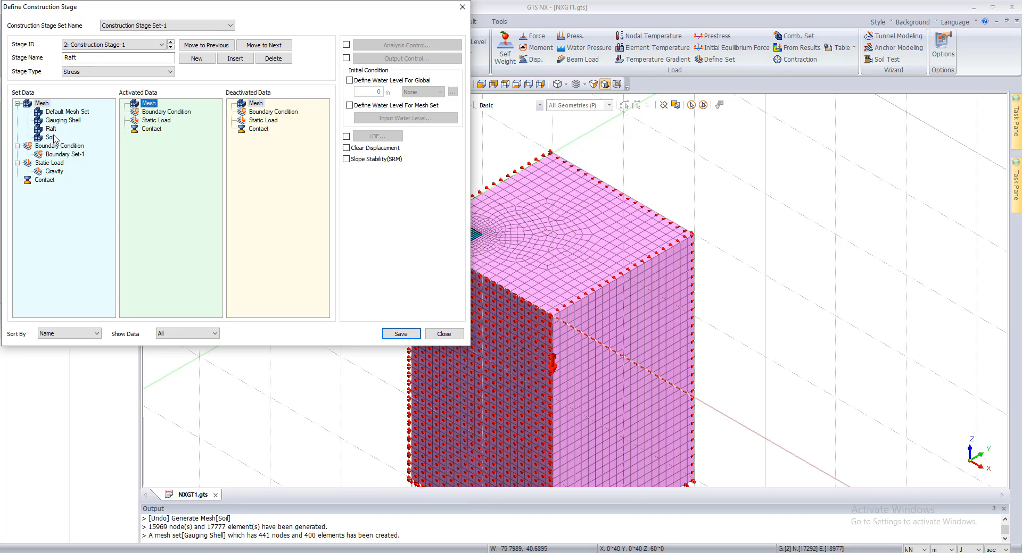
left_click(62, 122)
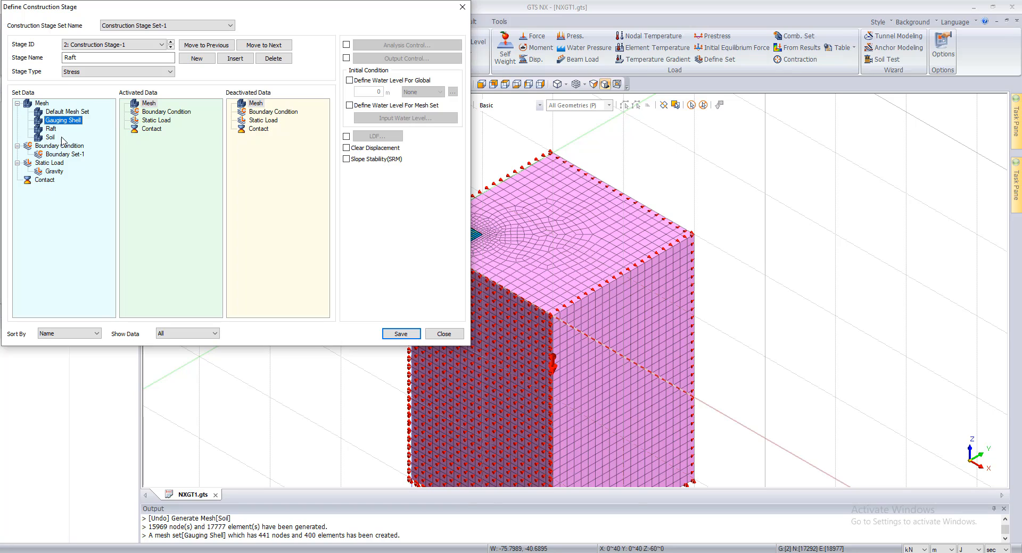
left_click(401, 333)
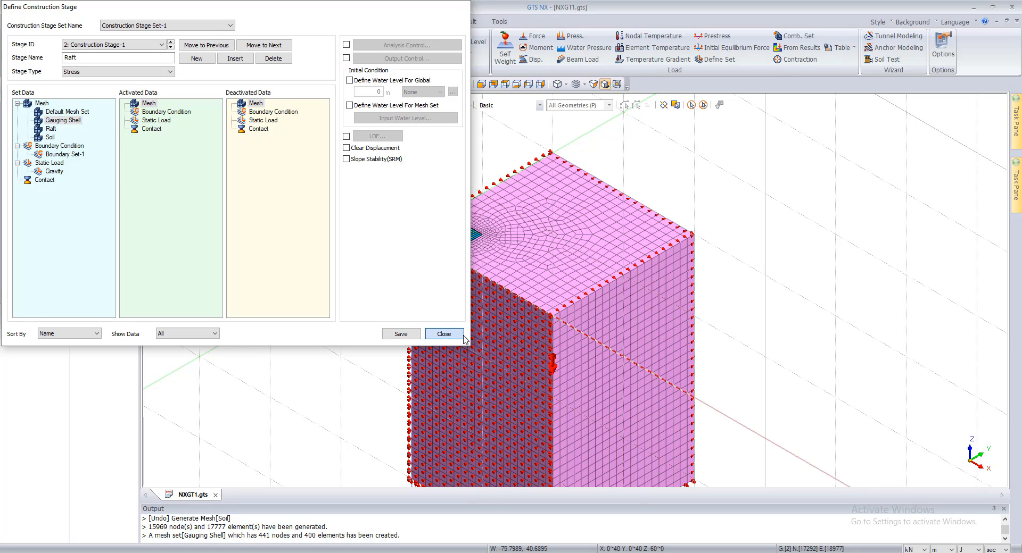
left_click(444, 334)
left_click(246, 232)
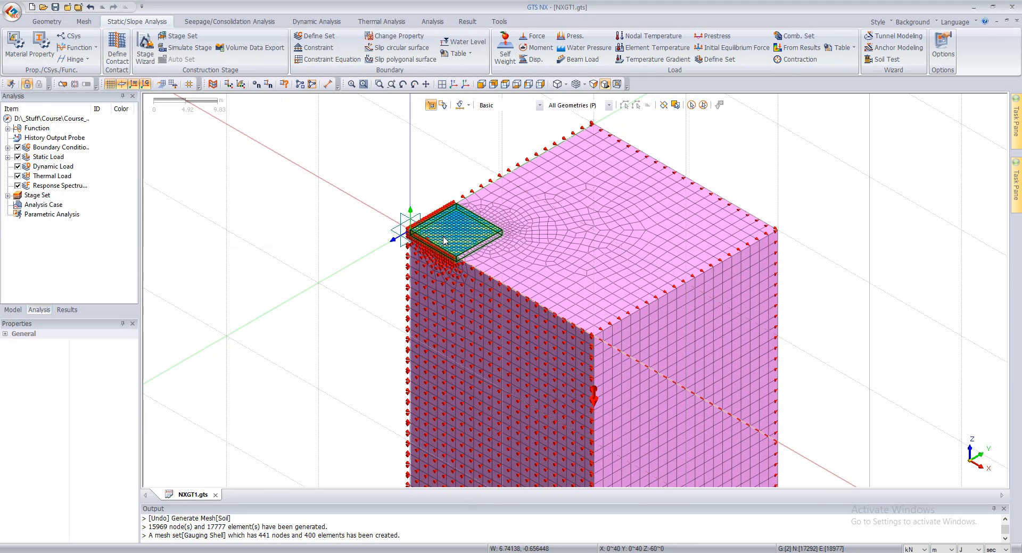
Change the 3D property of all elements in the Raft mesh set to 1: Soil
scroll(455, 239, "up", 5)
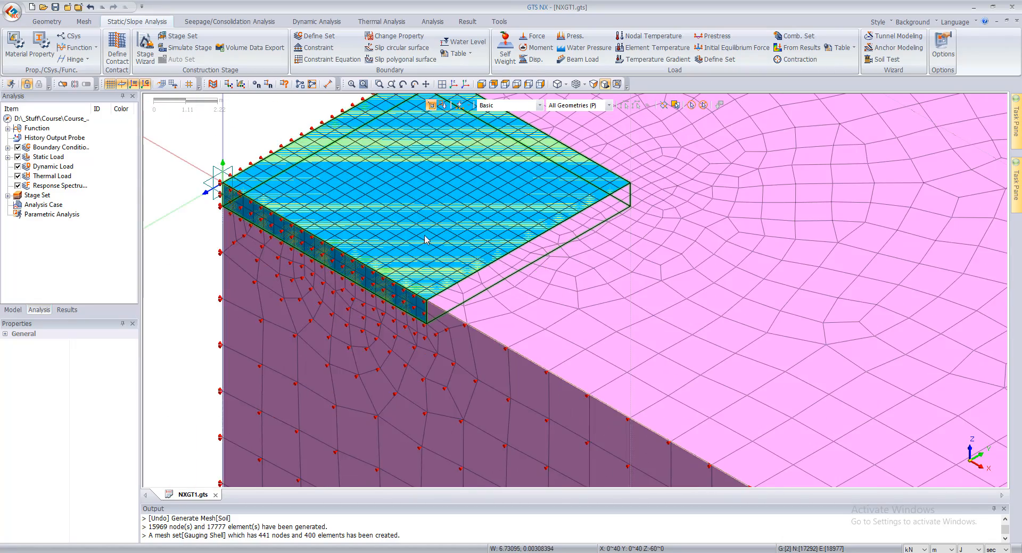
scroll(426, 242, "down", 2)
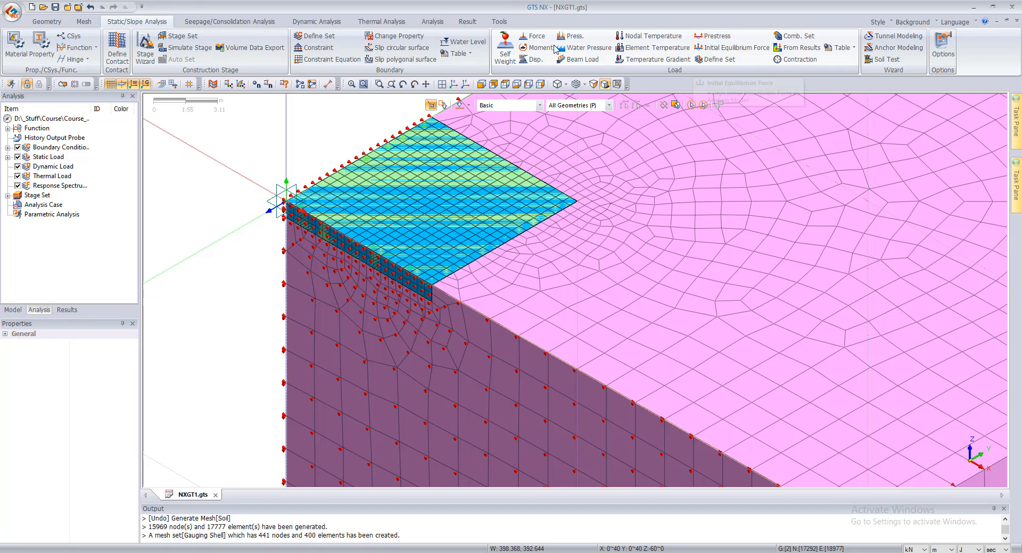
left_click(85, 23)
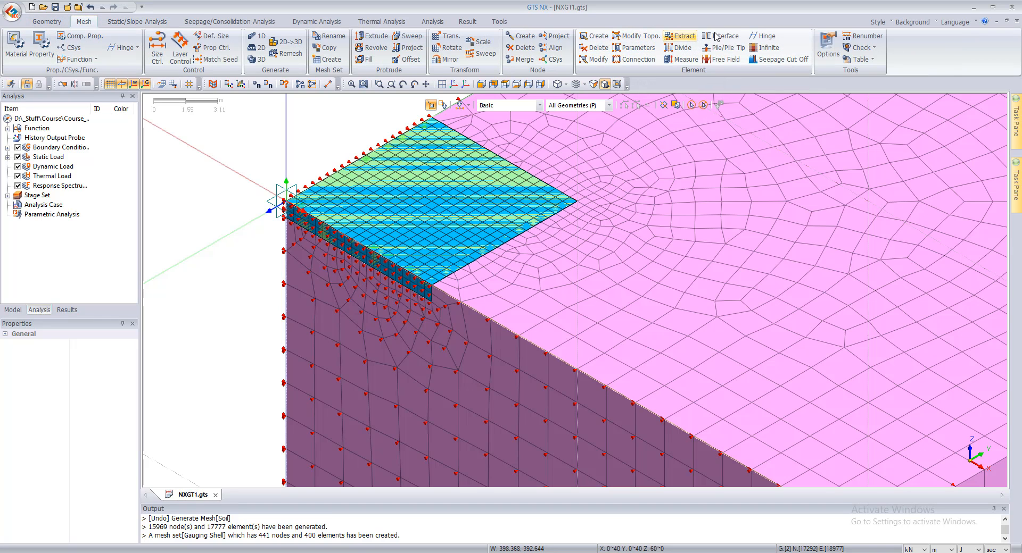
left_click(637, 48)
left_click(82, 118)
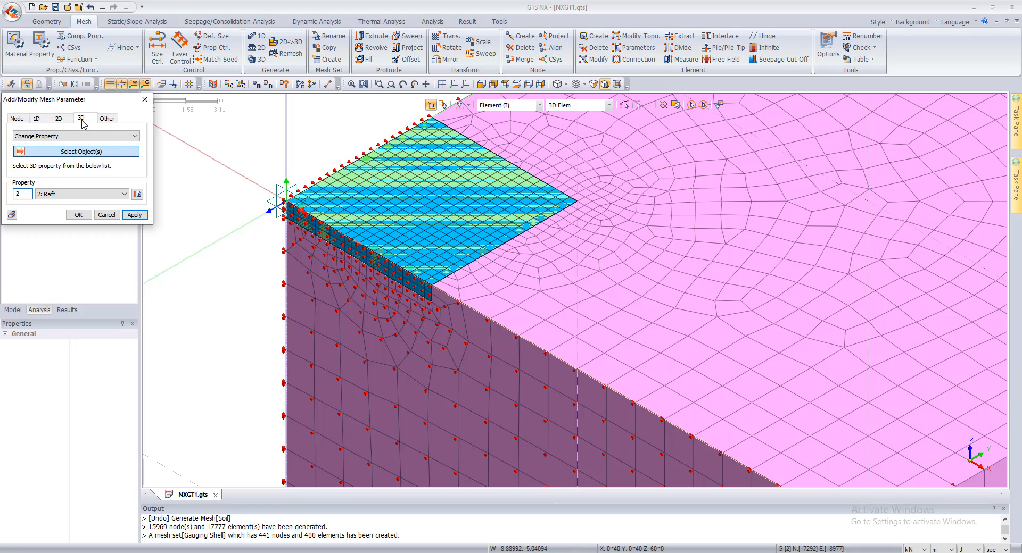
left_click(382, 195)
left_click(382, 194)
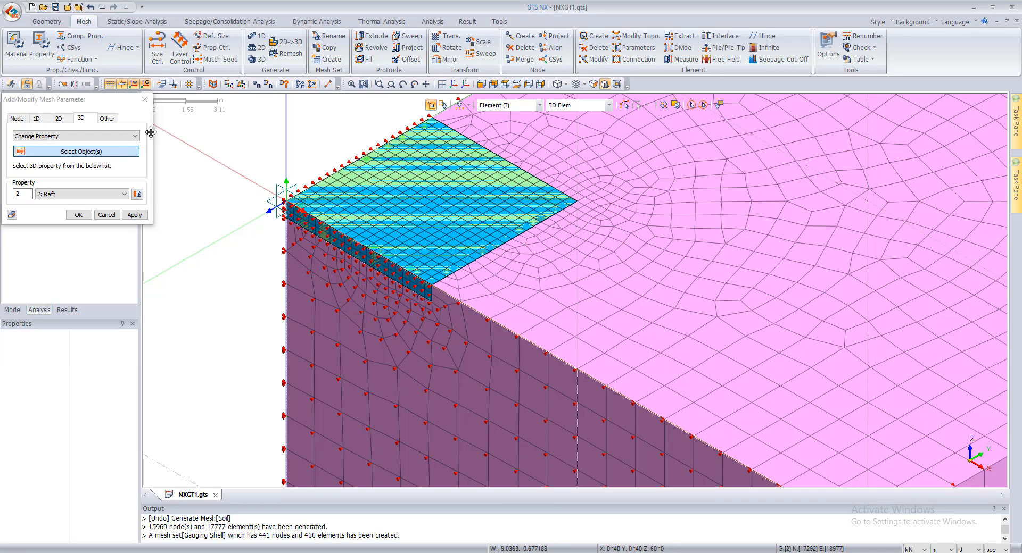
left_click_drag(96, 98, 246, 103)
left_click(8, 311)
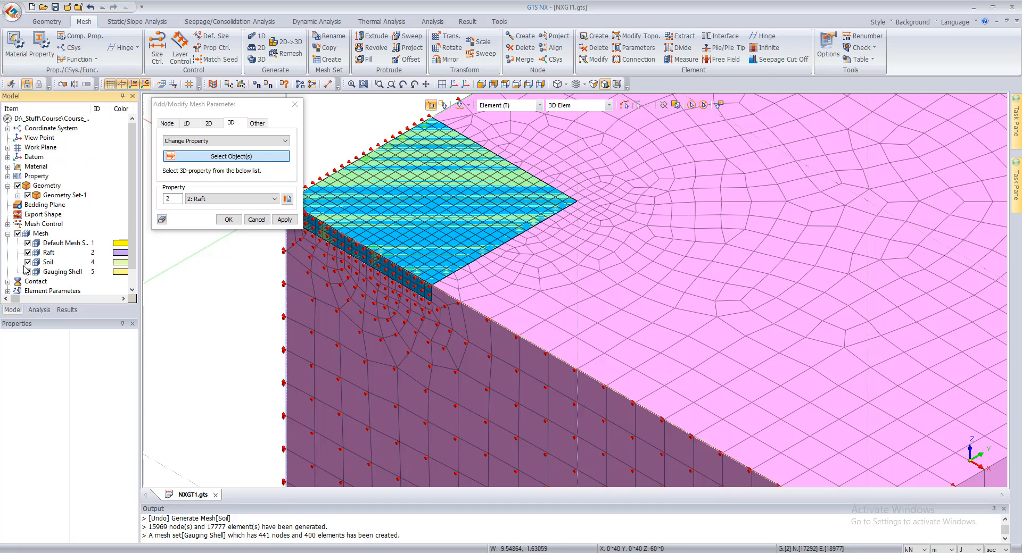
left_click(49, 253)
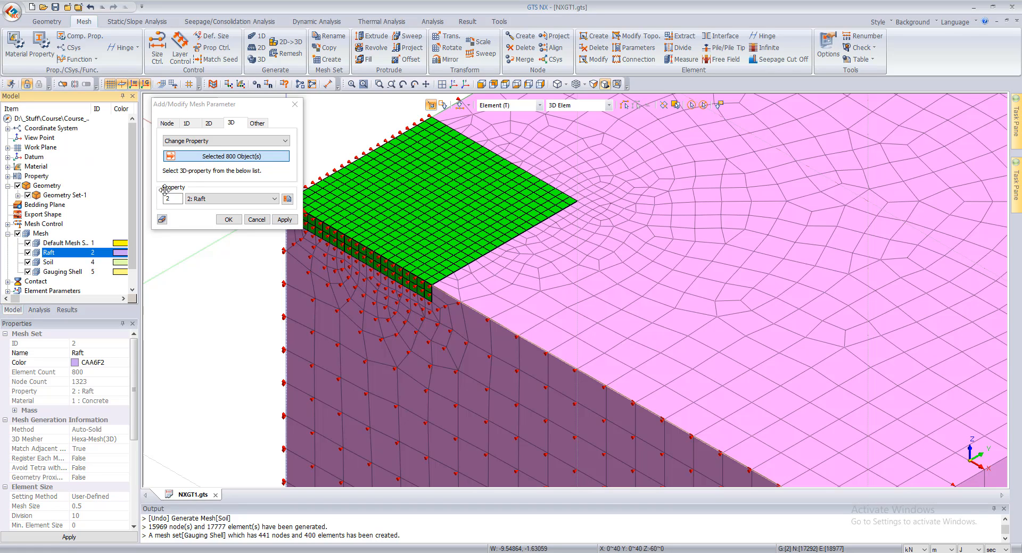
left_click(213, 199)
left_click(206, 209)
left_click(285, 220)
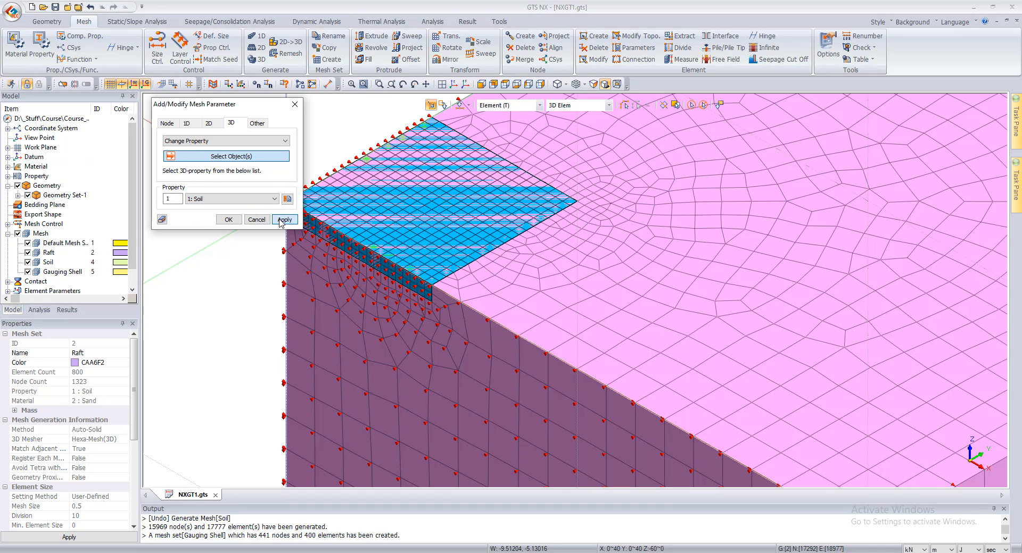
left_click(256, 220)
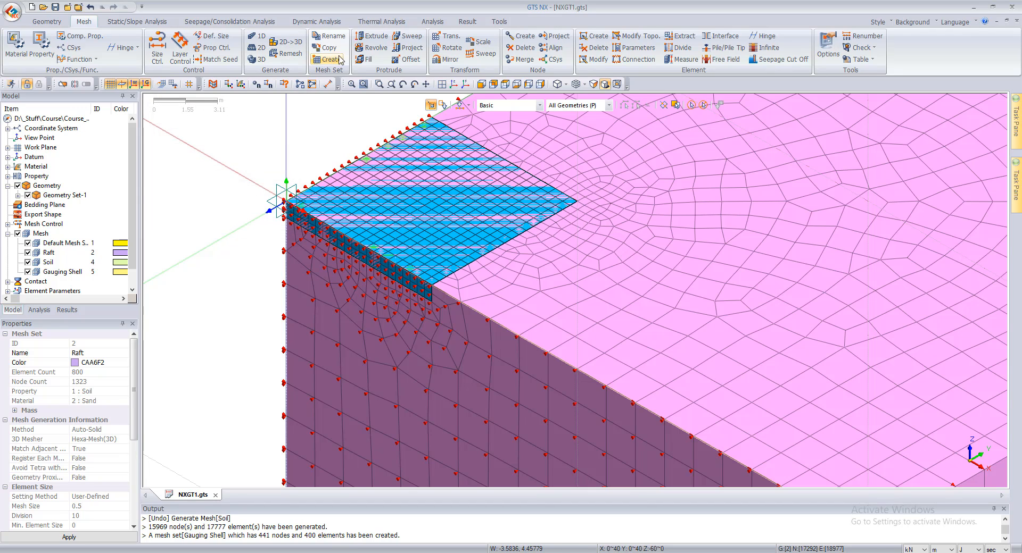
Create a Change Property boundary condition that switches the Raft mesh elements to 2: Raft, stored in a boundary set named Raft
left_click(153, 22)
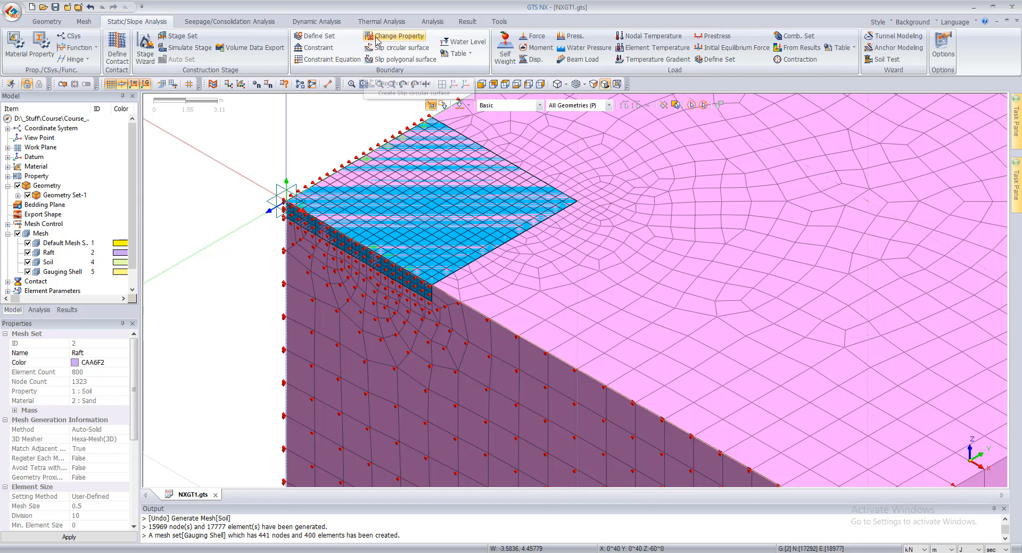
left_click(397, 36)
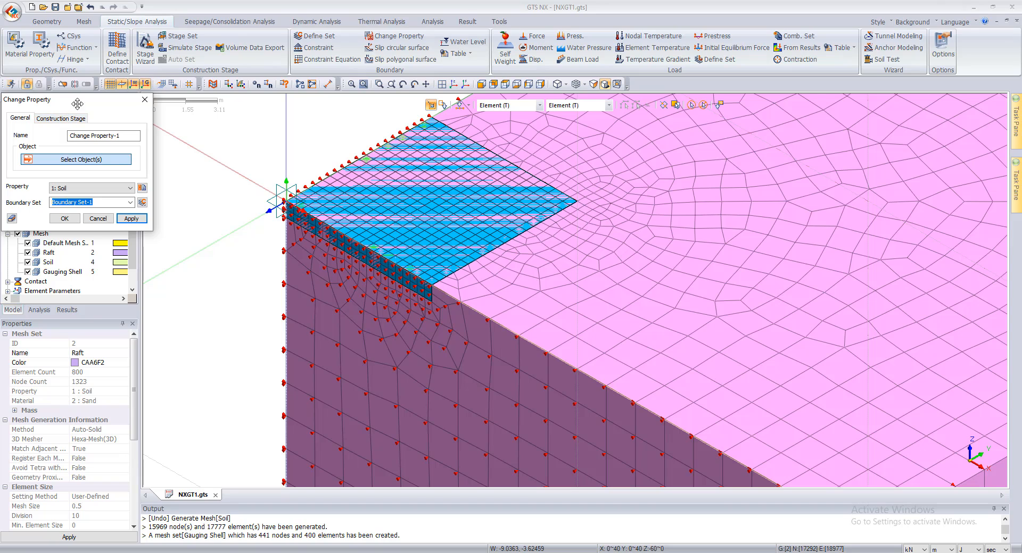
left_click_drag(75, 102, 147, 103)
left_click(49, 253)
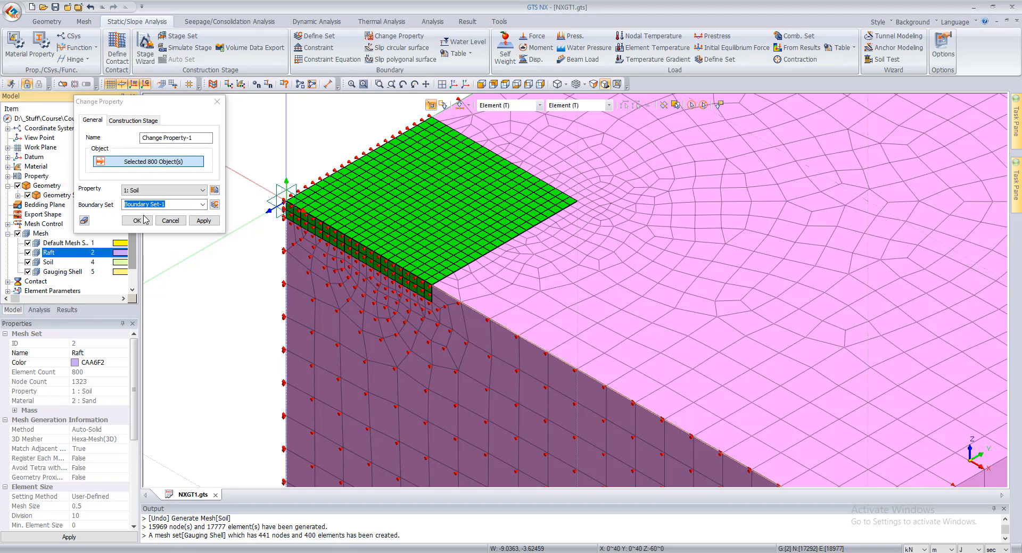
left_click(161, 192)
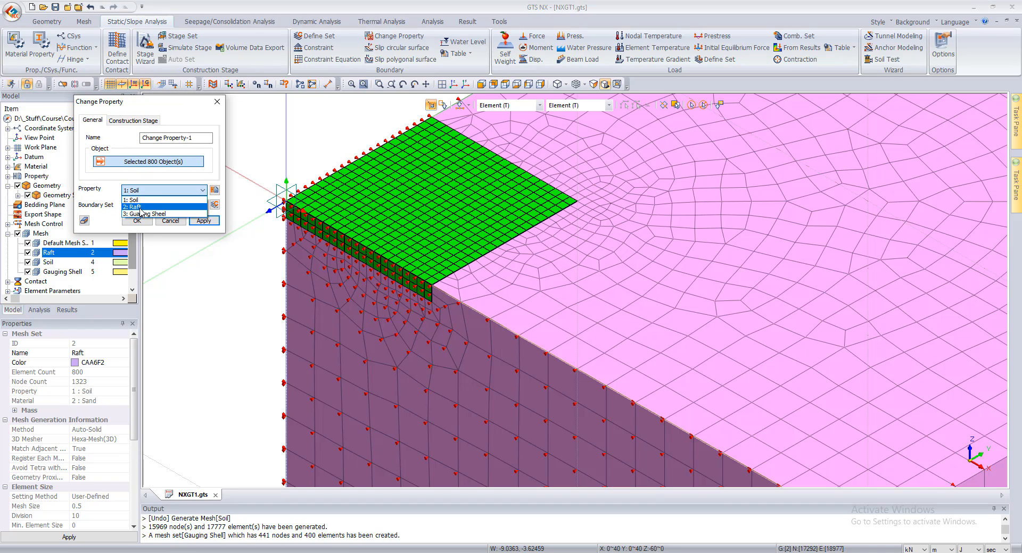
left_click(141, 207)
left_click(189, 205)
type("Raft")
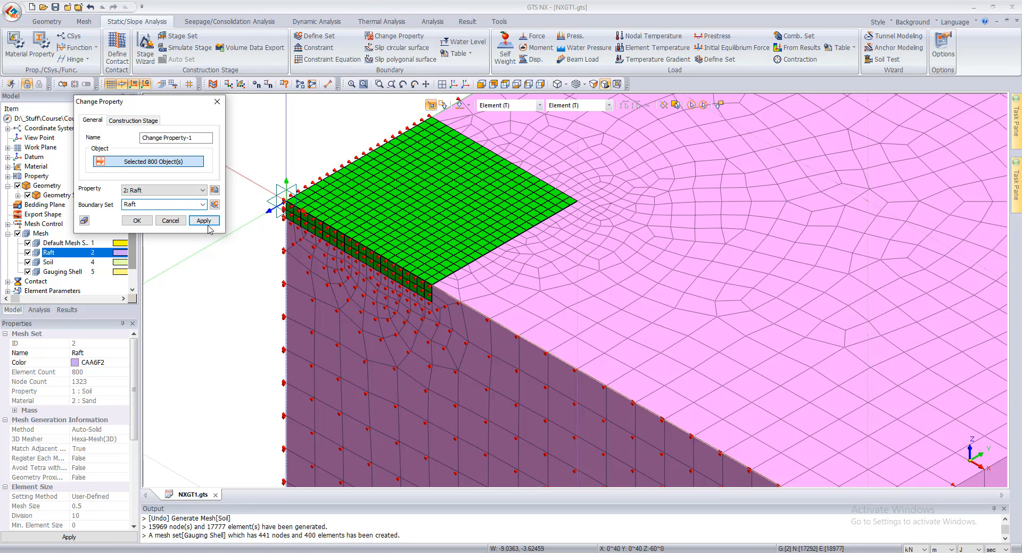
left_click(204, 220)
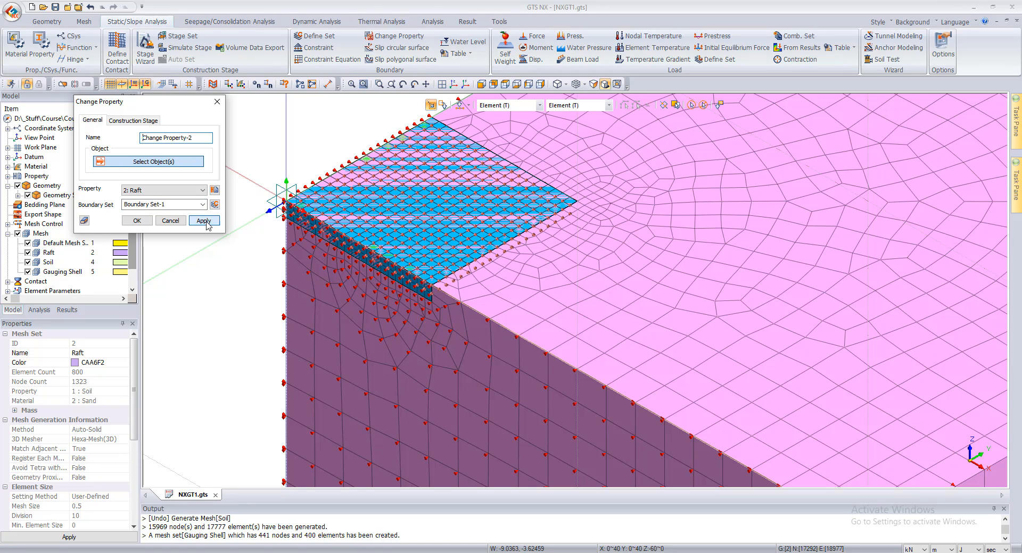
left_click(162, 223)
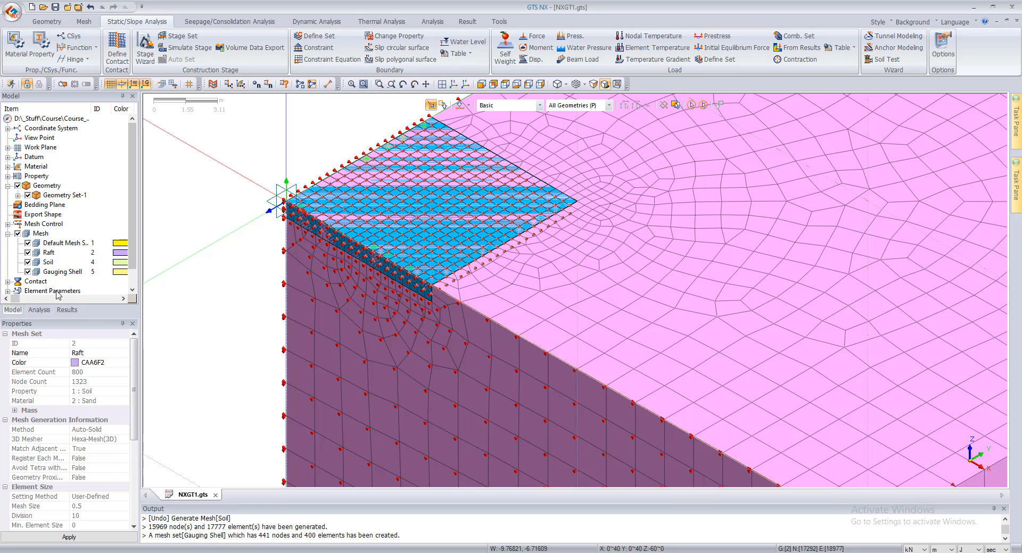
Reopen the Initial construction stage for editing, additionally activate the Raft mesh set, and save the stage
left_click(39, 310)
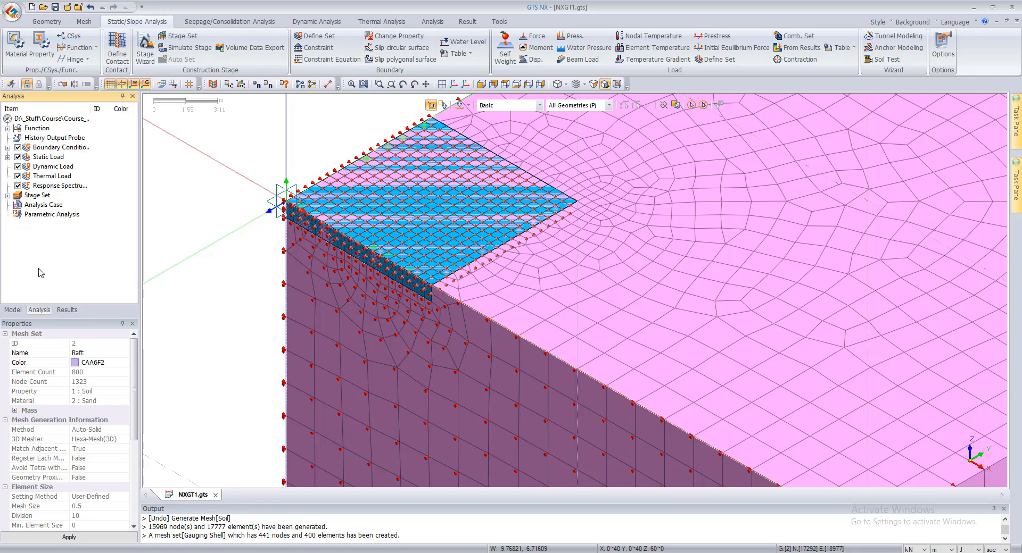
left_click(7, 196)
left_click(17, 205)
left_click(53, 214)
right_click(51, 214)
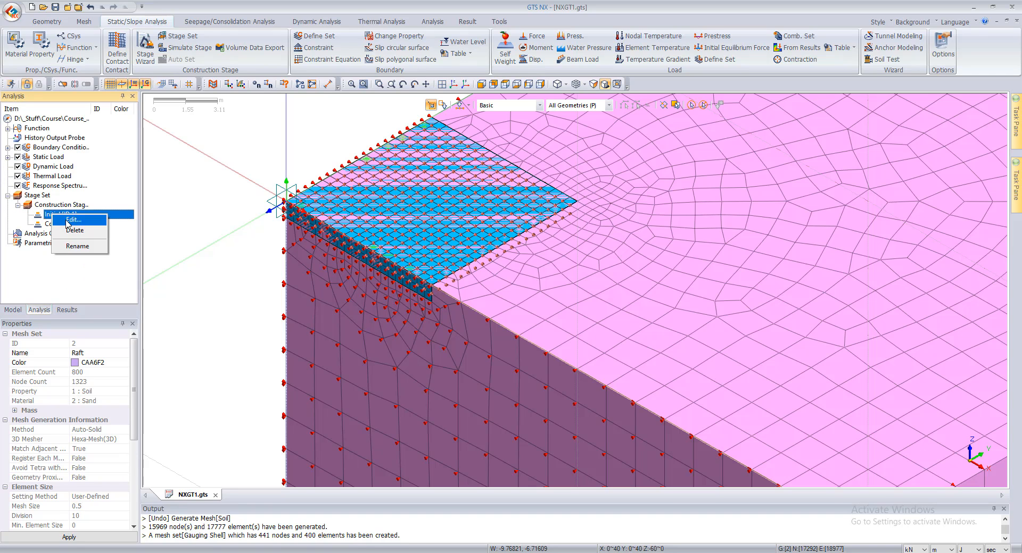
left_click(73, 220)
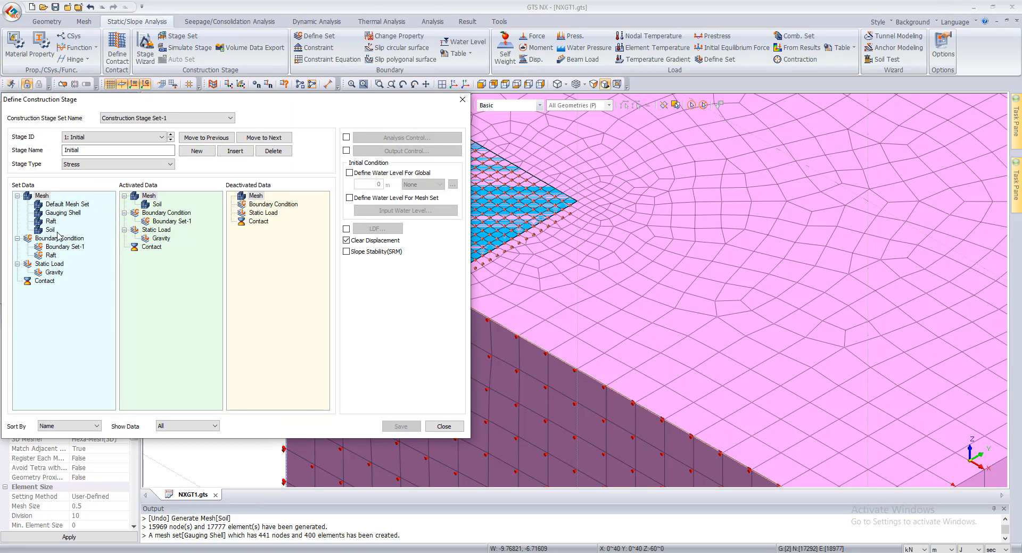
left_click_drag(51, 222, 158, 243)
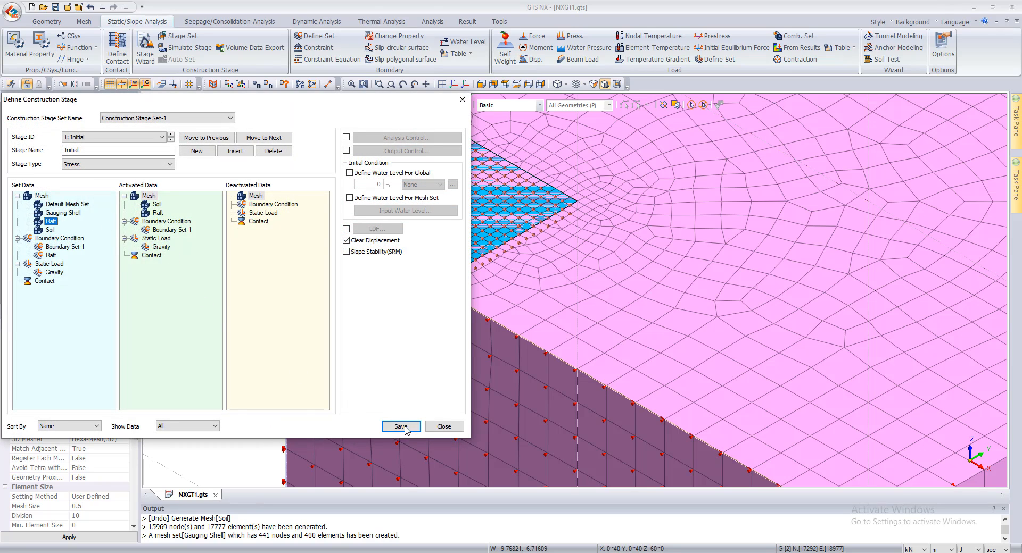
Switch to the second construction stage and name it Structure
left_click(169, 140)
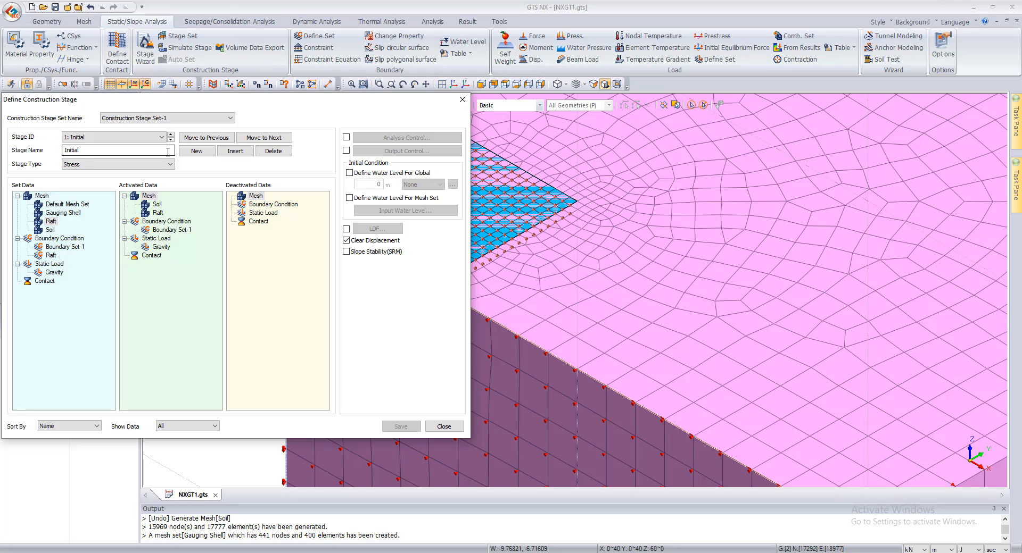
left_click_drag(124, 151, 65, 151)
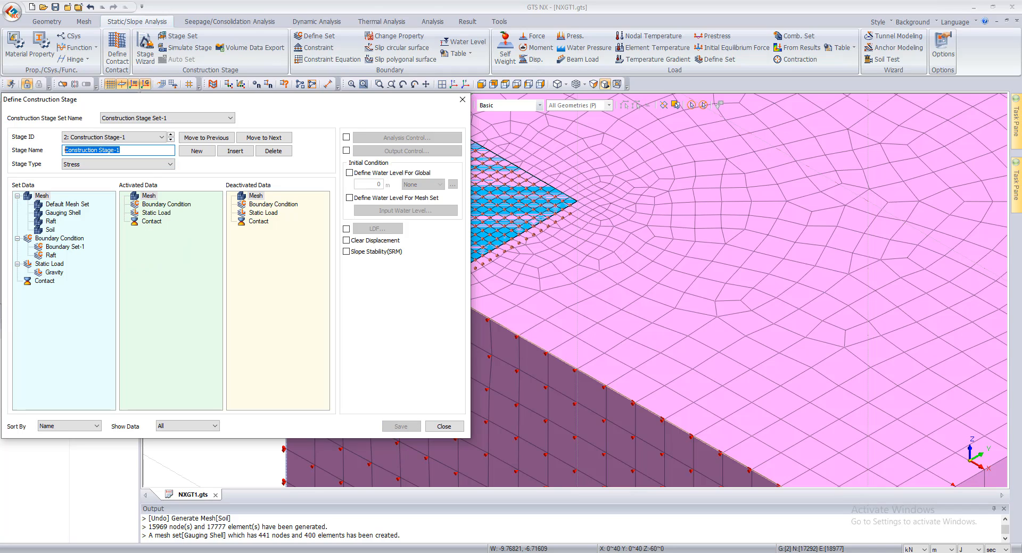
type("Structure")
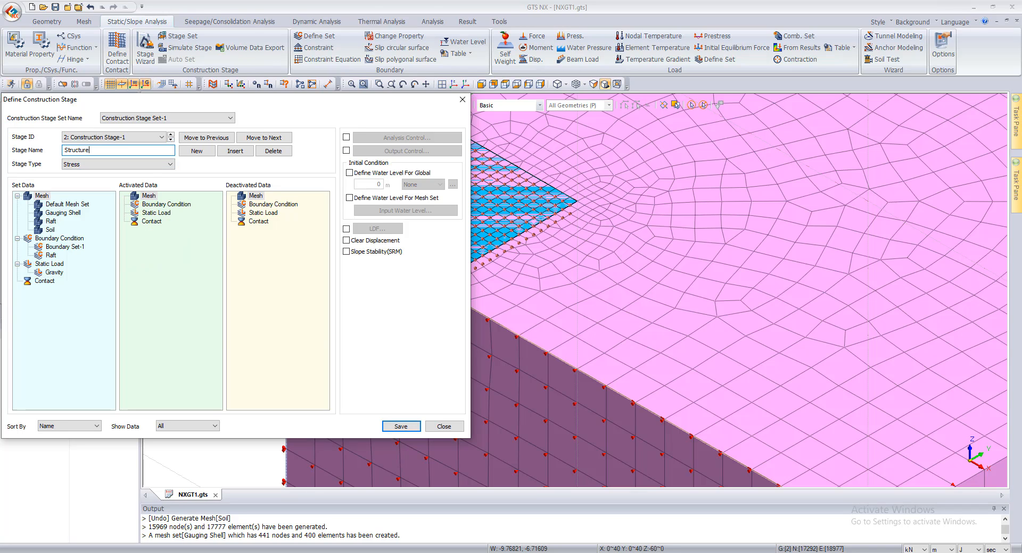
Activate the Gauging Shell mesh set and the Raft boundary set in the Structure stage, save it, and close the stage definition
left_click_drag(55, 213, 141, 246)
left_click(51, 222)
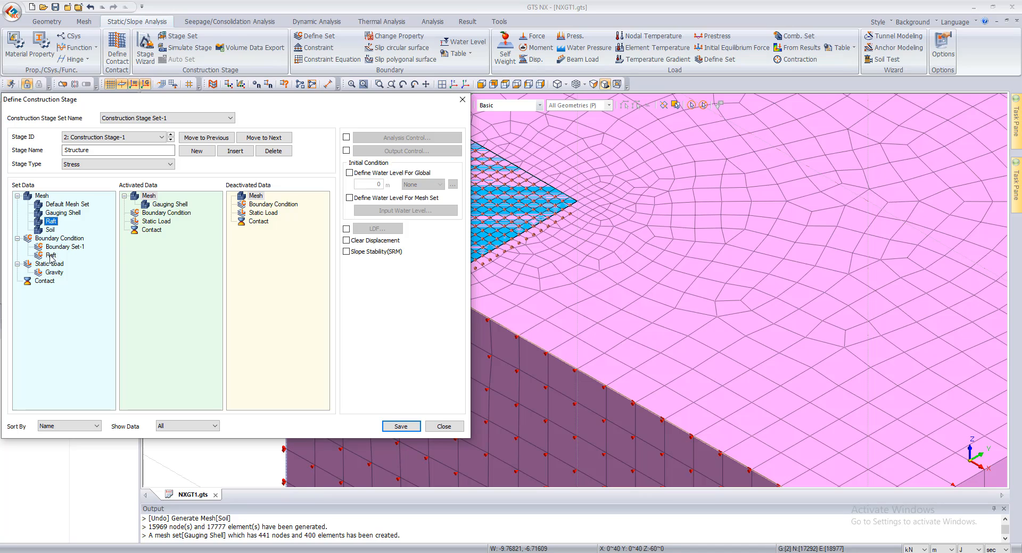
left_click_drag(50, 255, 171, 266)
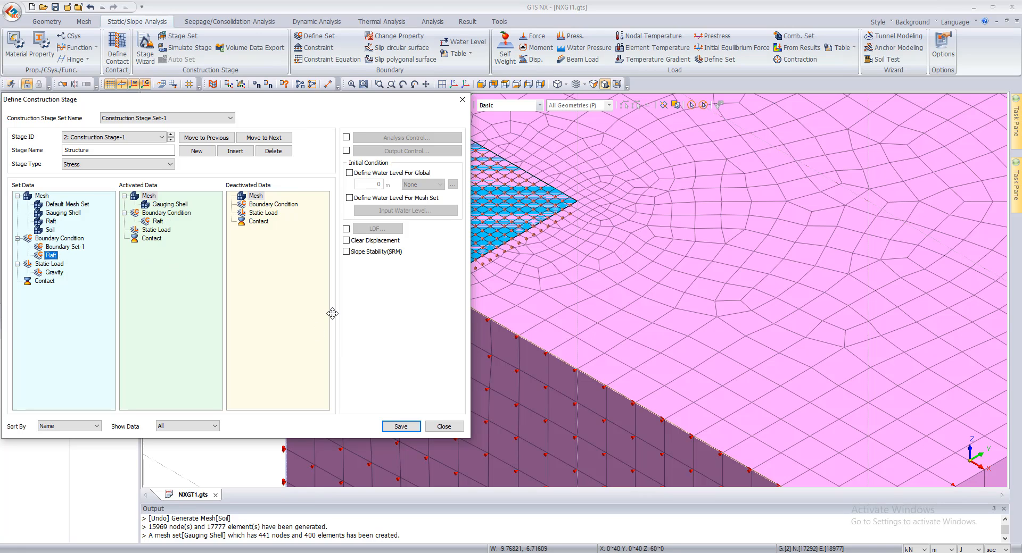
left_click(400, 426)
left_click(444, 427)
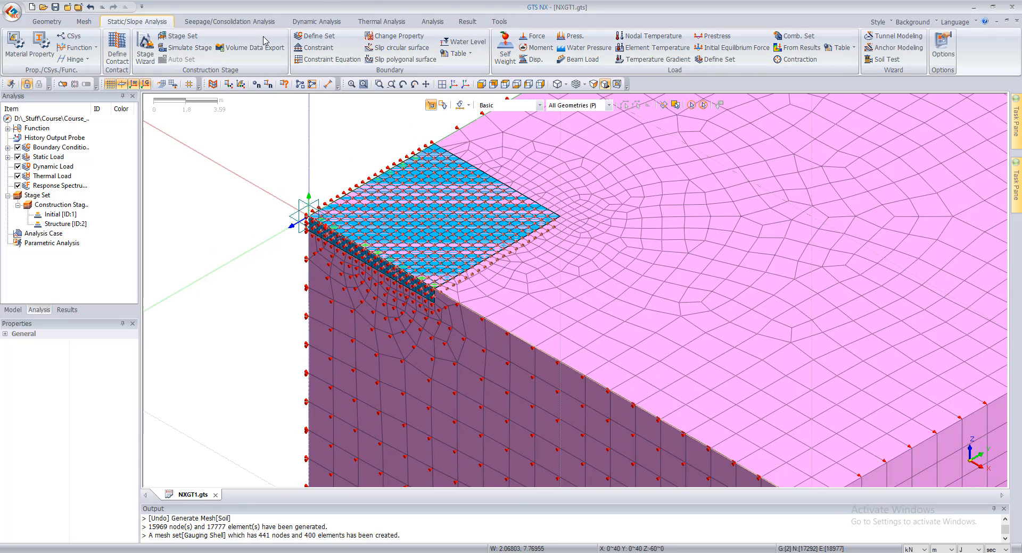
Start a face pressure load with object type Face, show the geometry, and select the raft's top face as the target
left_click(572, 37)
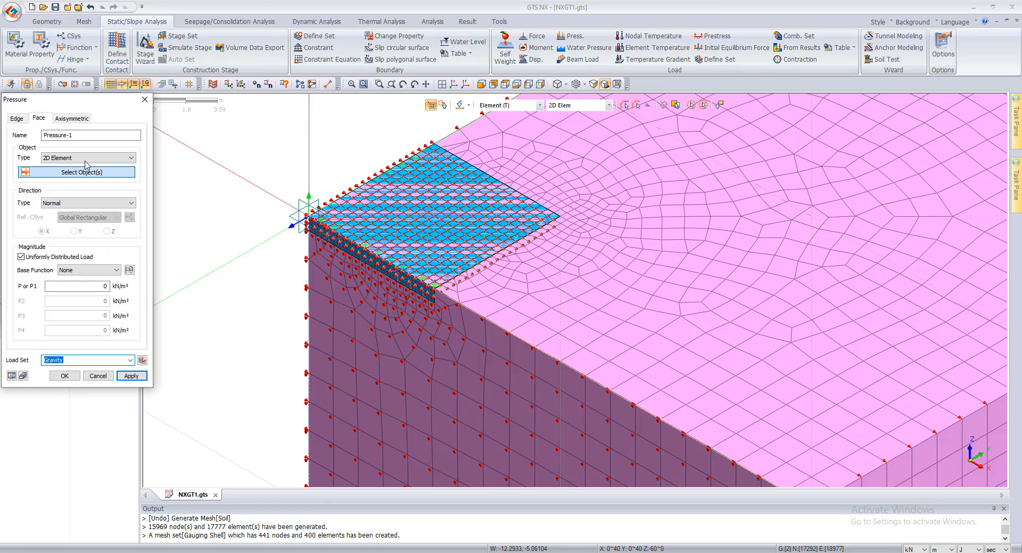
left_click(86, 158)
left_click(89, 173)
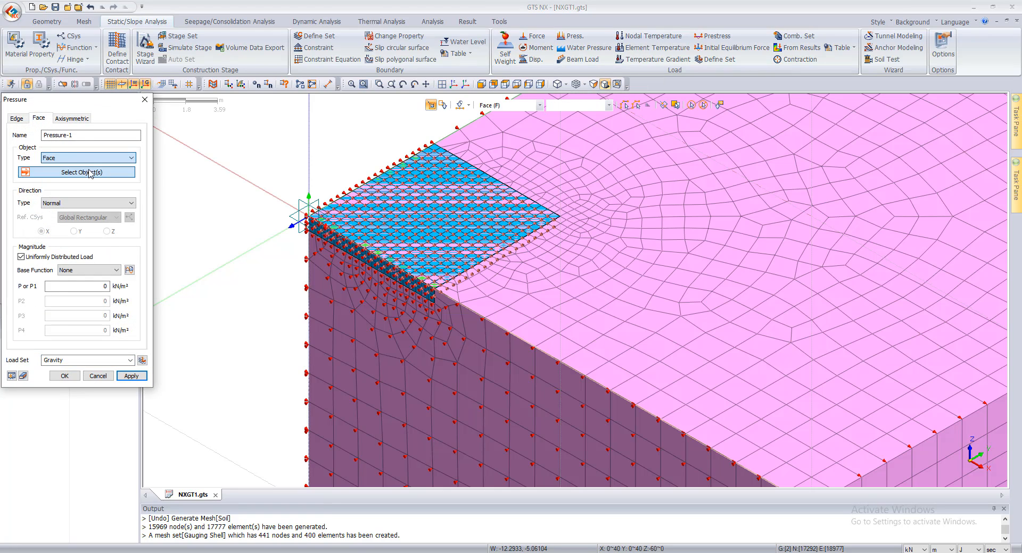
left_click_drag(40, 100, 235, 115)
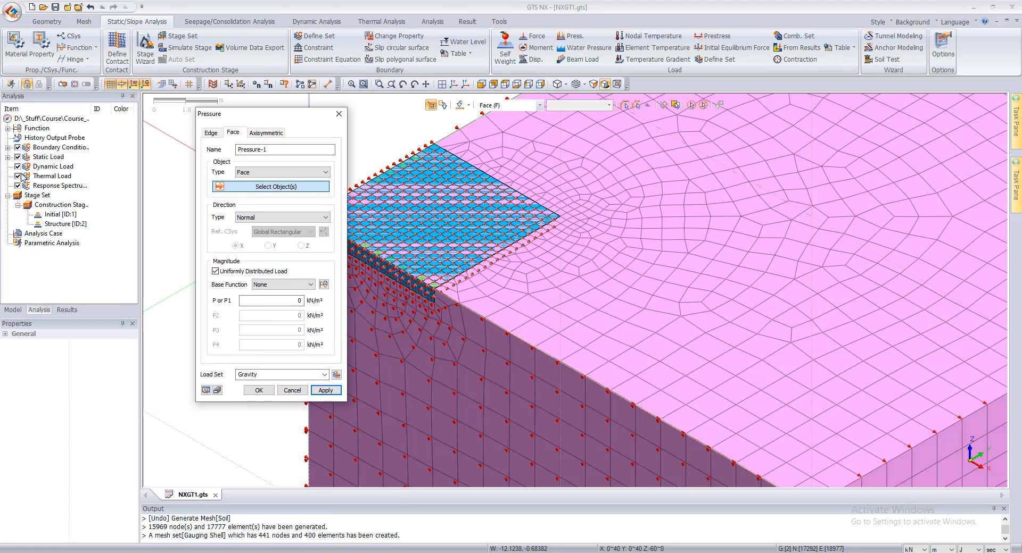
left_click(13, 310)
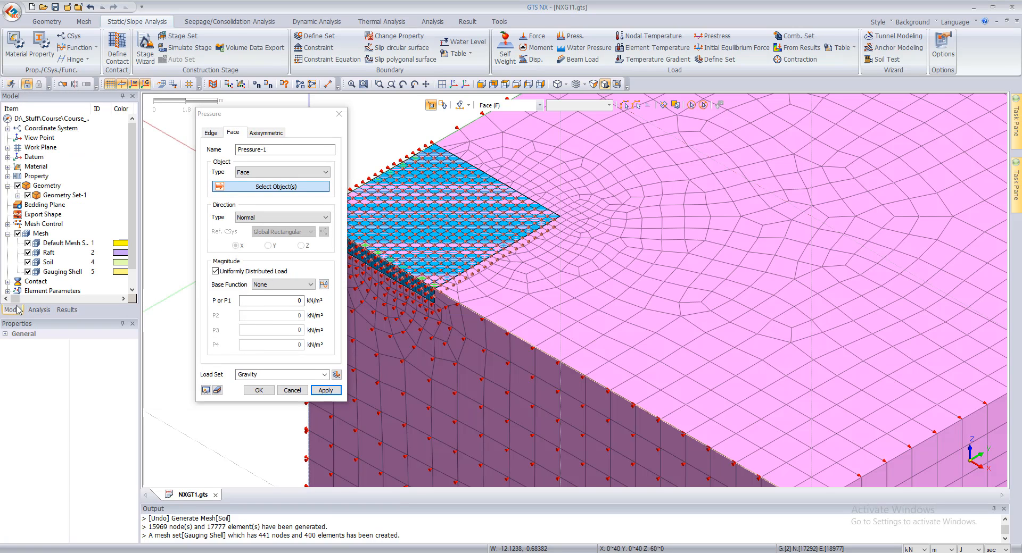
left_click(18, 186)
left_click(408, 217)
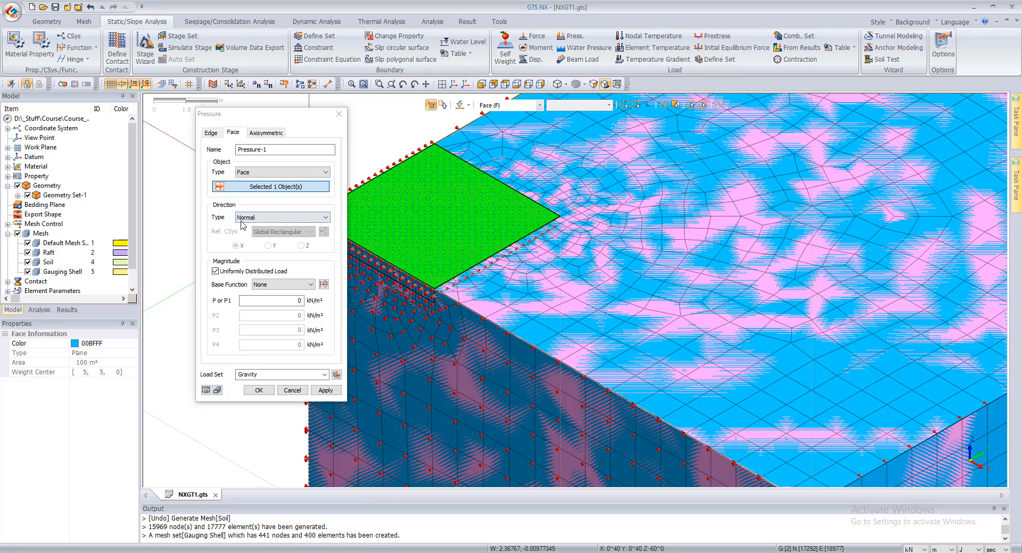
Set the pressure to 180 kN/m² and create the load in a new load set named LL
left_click(291, 299)
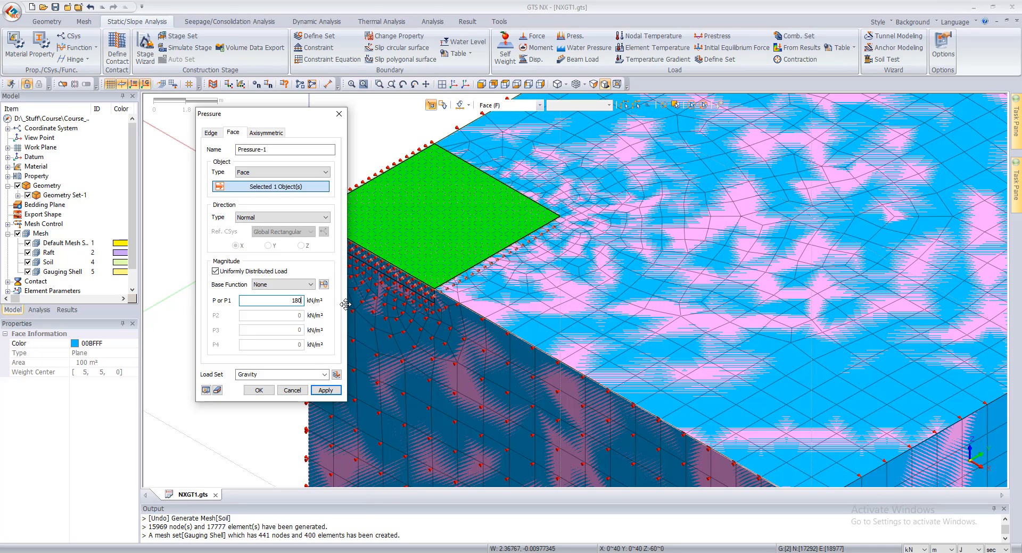
double_click(263, 375)
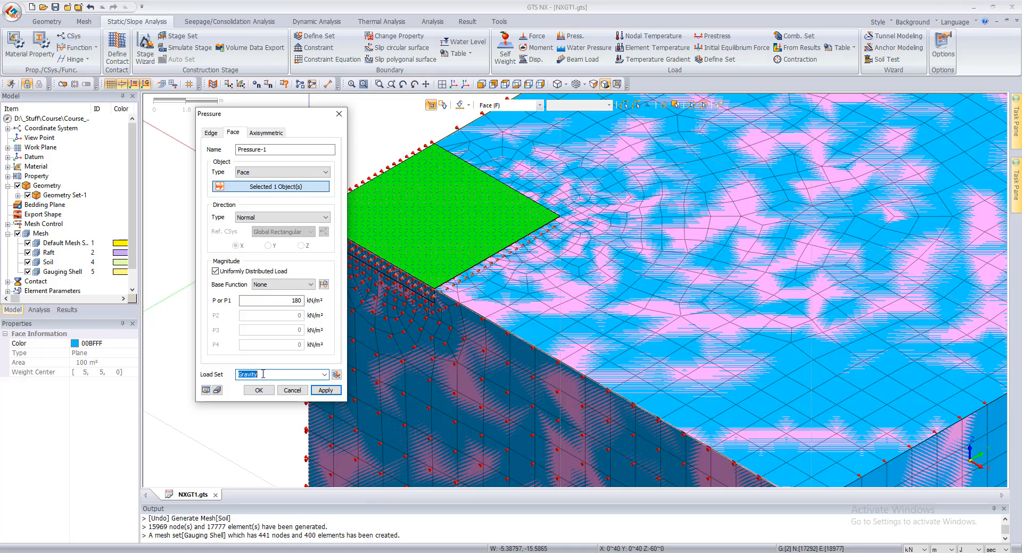
type("LL")
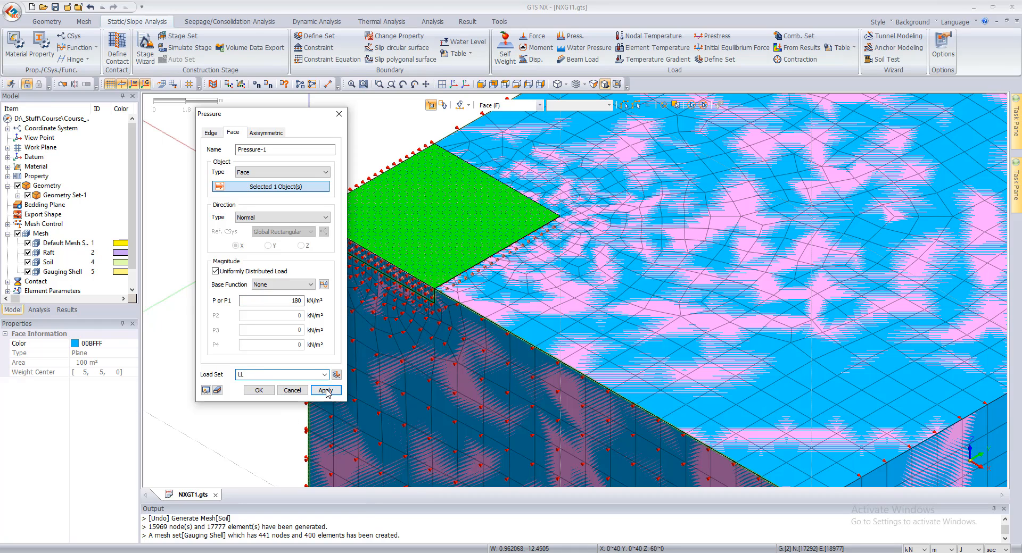
left_click(325, 390)
left_click(276, 386)
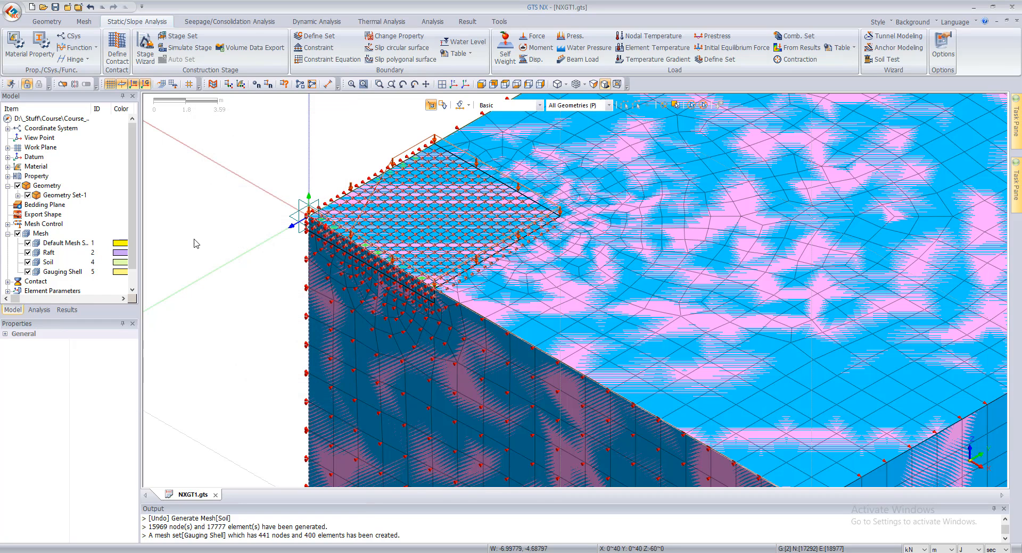
Add a third construction stage named Load to Construction Stage Set-1, activate the LL static load in it, and save the stage
left_click(38, 310)
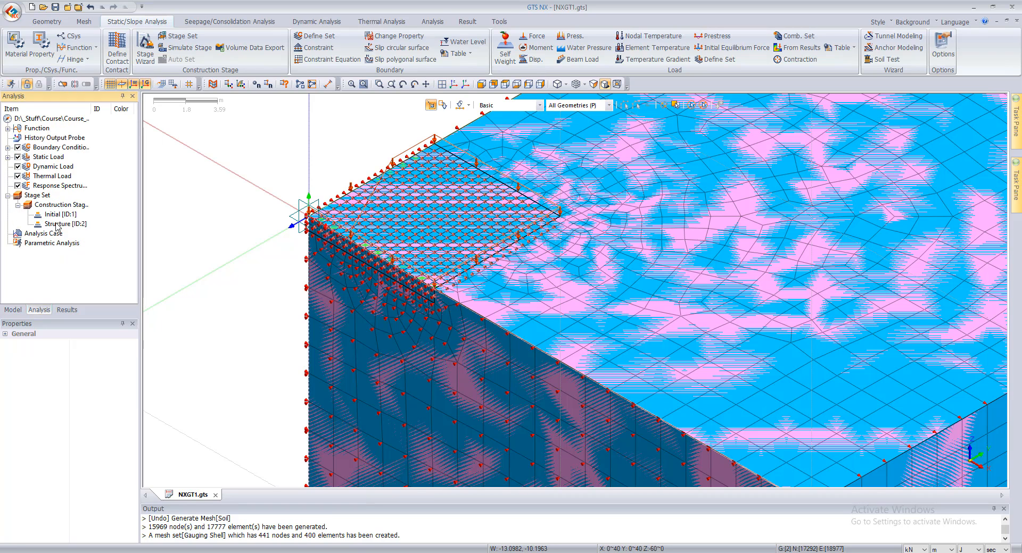
right_click(56, 206)
left_click(80, 214)
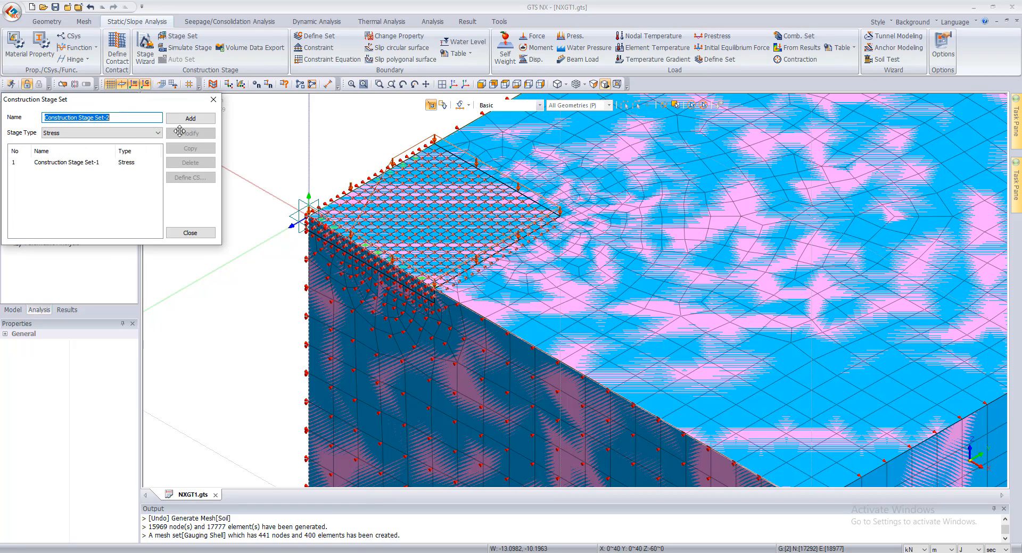
double_click(122, 162)
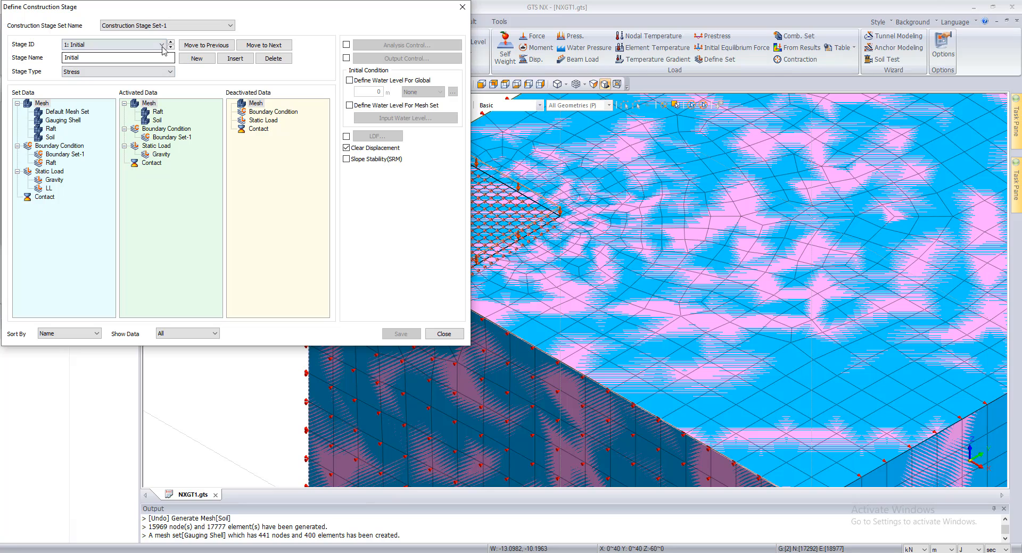
left_click(170, 48)
left_click(197, 59)
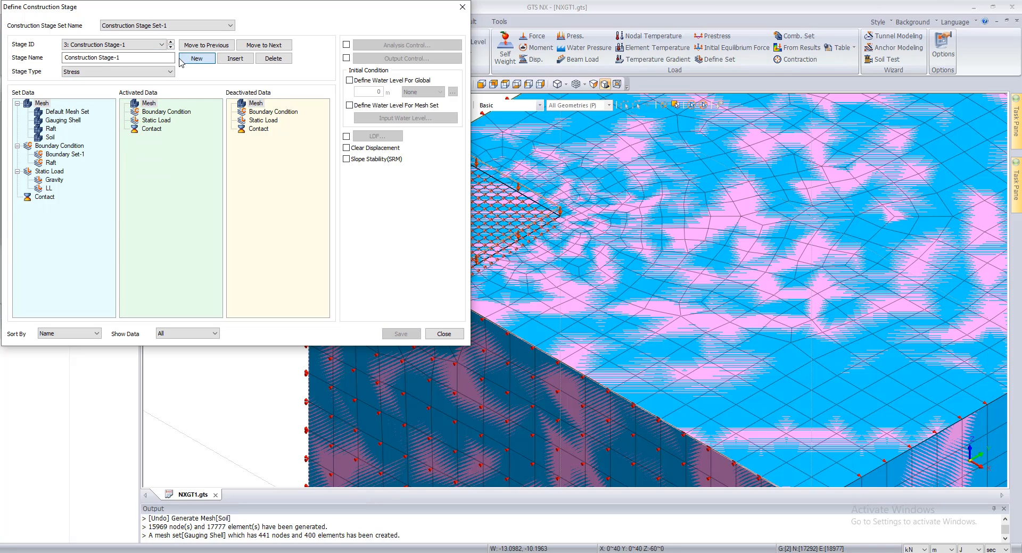
type("Load")
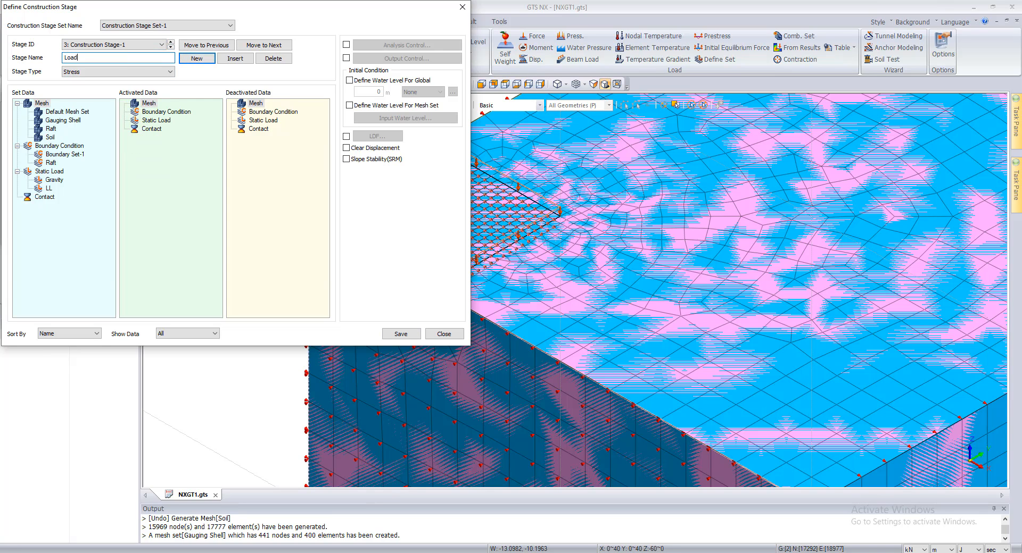
left_click_drag(48, 190, 153, 200)
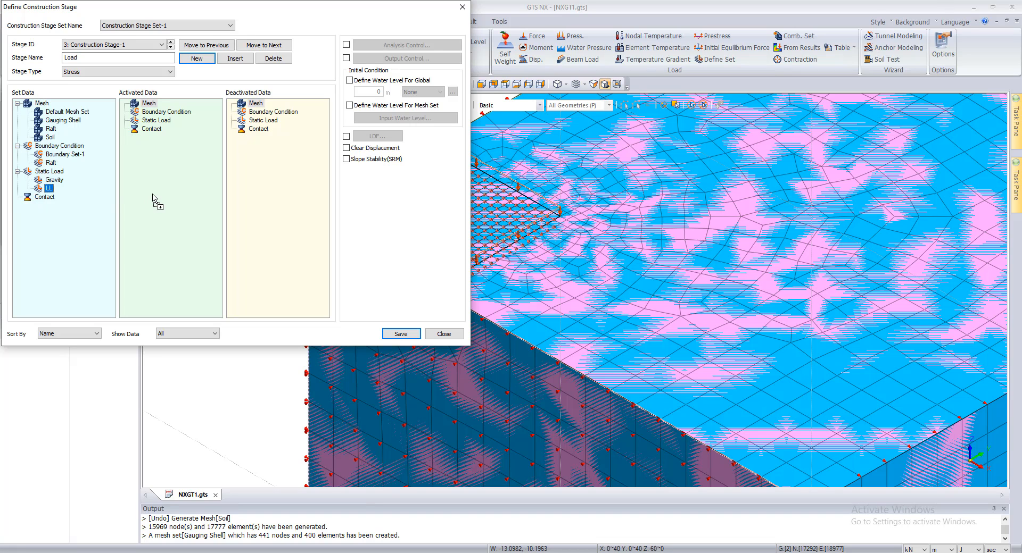
left_click(401, 334)
left_click(462, 339)
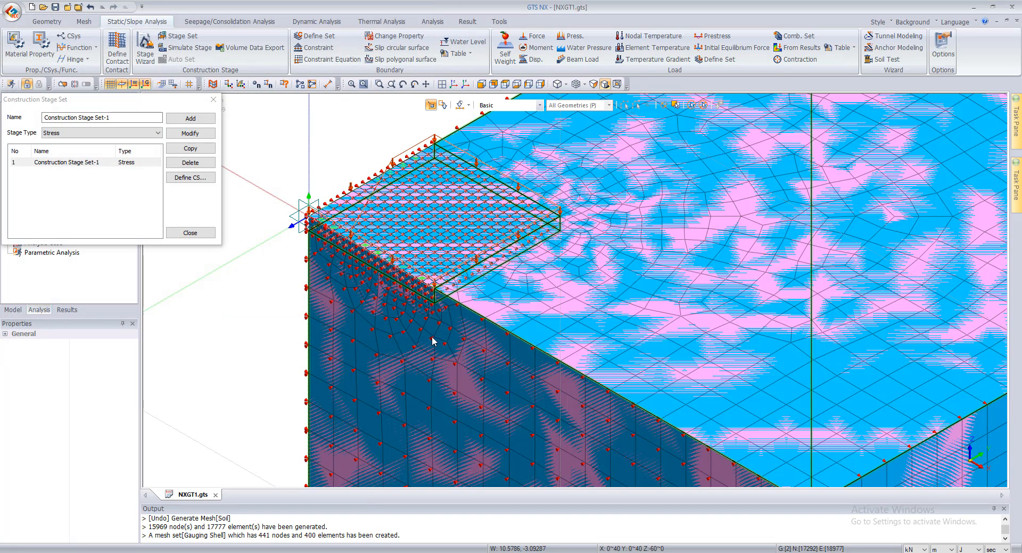
left_click(191, 237)
Add a new analysis case with the solution type Construction Stage
right_click(45, 243)
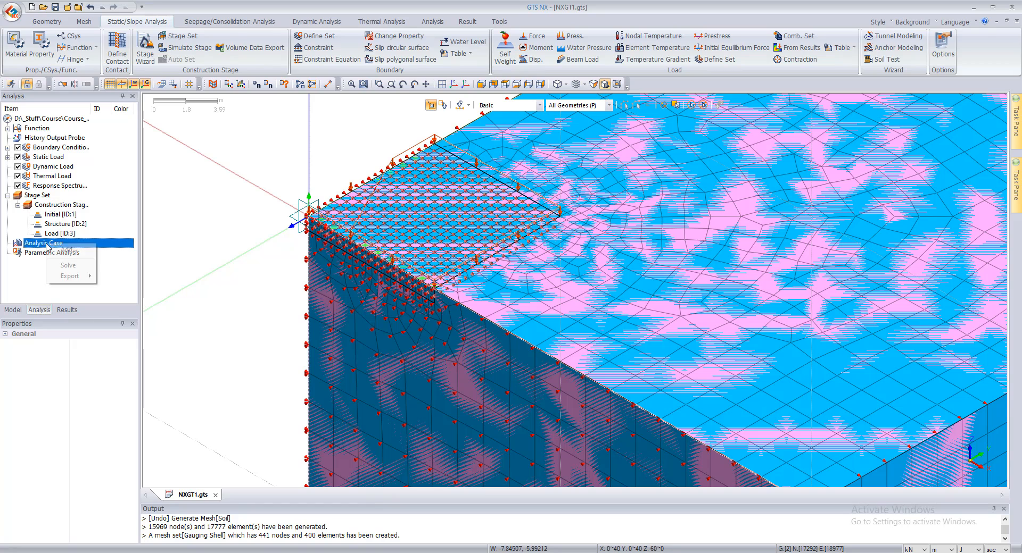
left_click(64, 251)
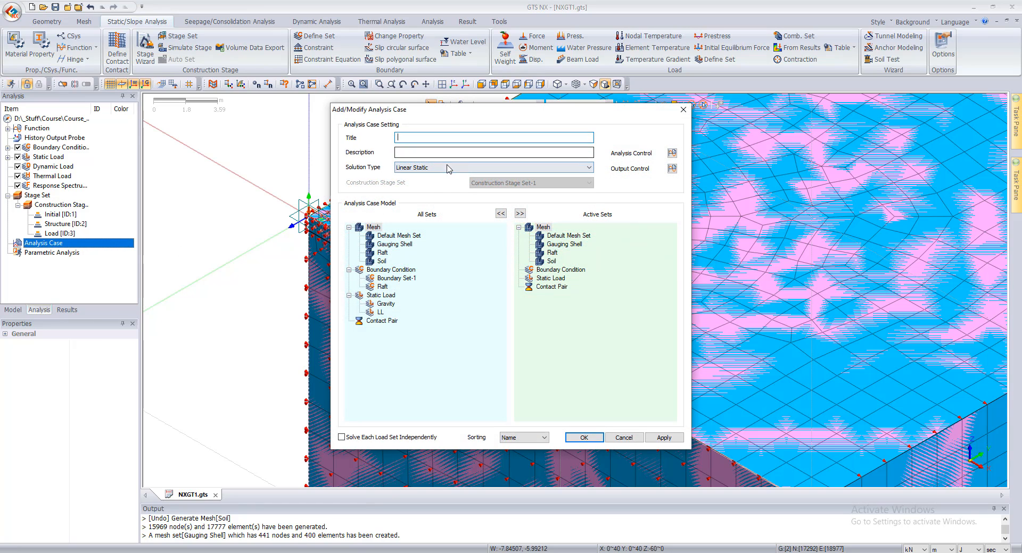
left_click(450, 168)
left_click(429, 192)
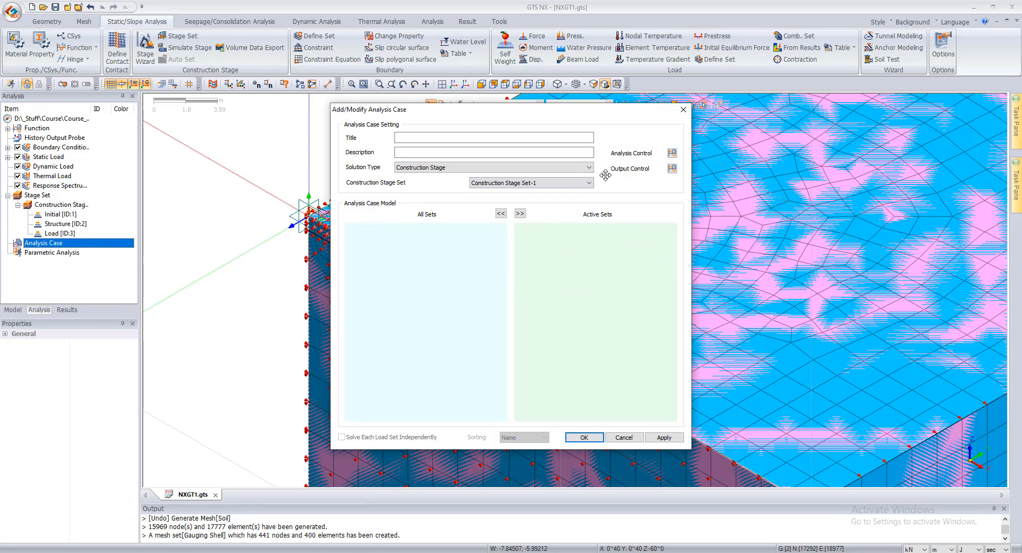
Set 1:Initial as the initial stage for stress analysis in the analysis control and apply the K0 condition
left_click(671, 153)
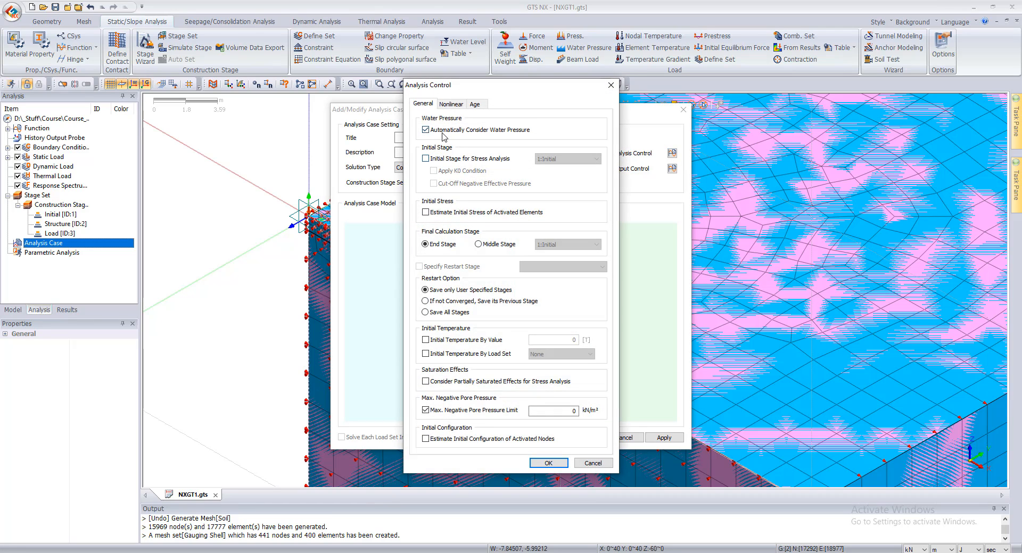
left_click(454, 161)
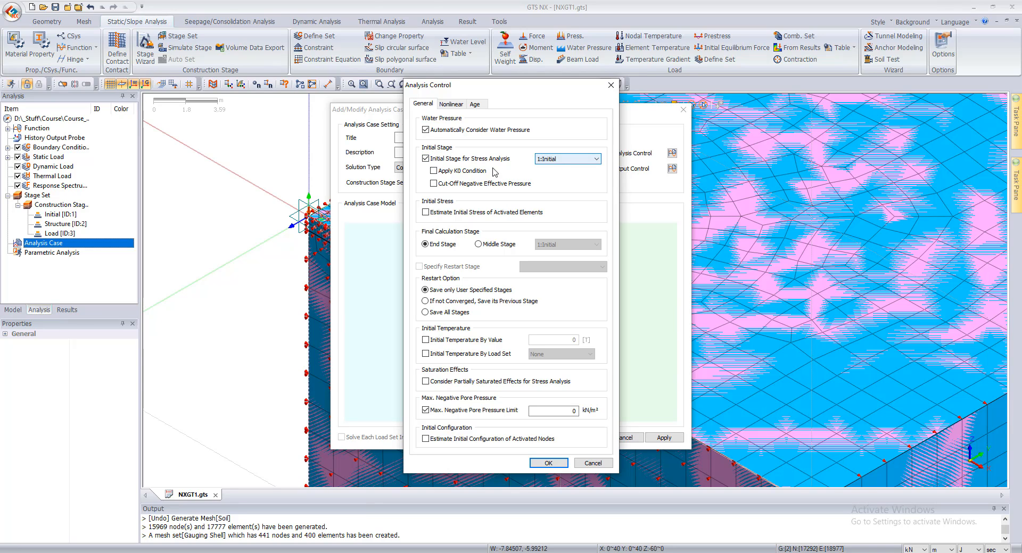
left_click(457, 172)
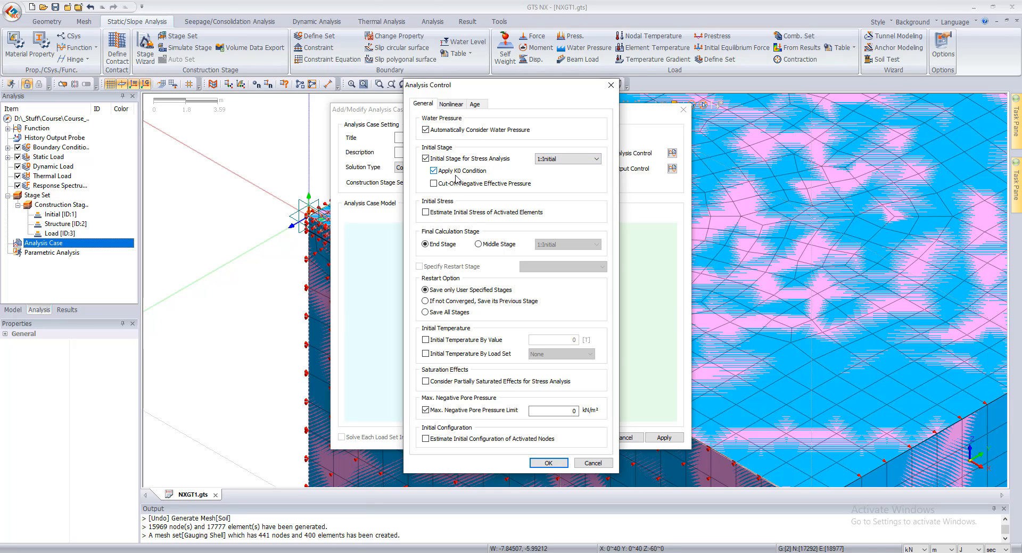
left_click(548, 463)
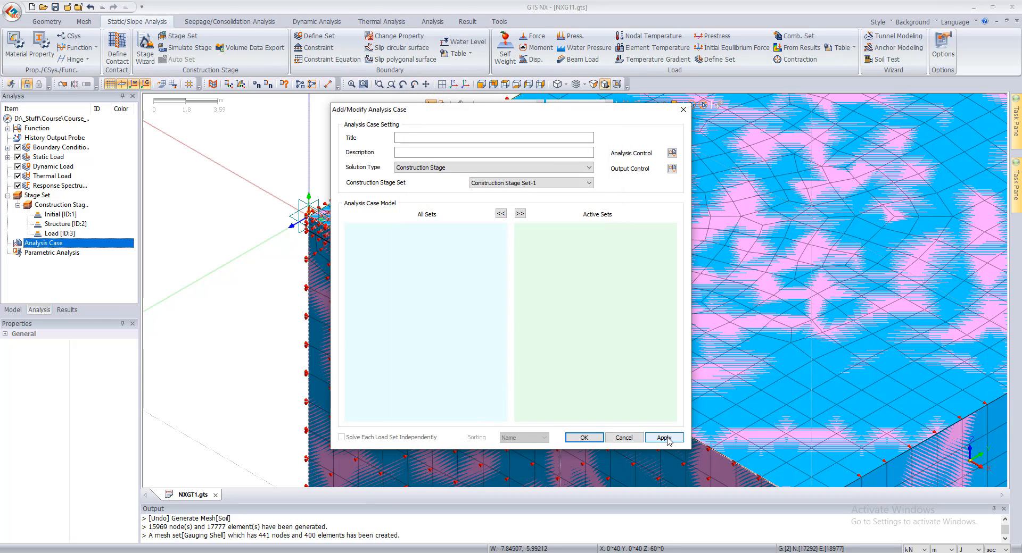
Title the analysis case A and save it
left_click(411, 137)
type("A")
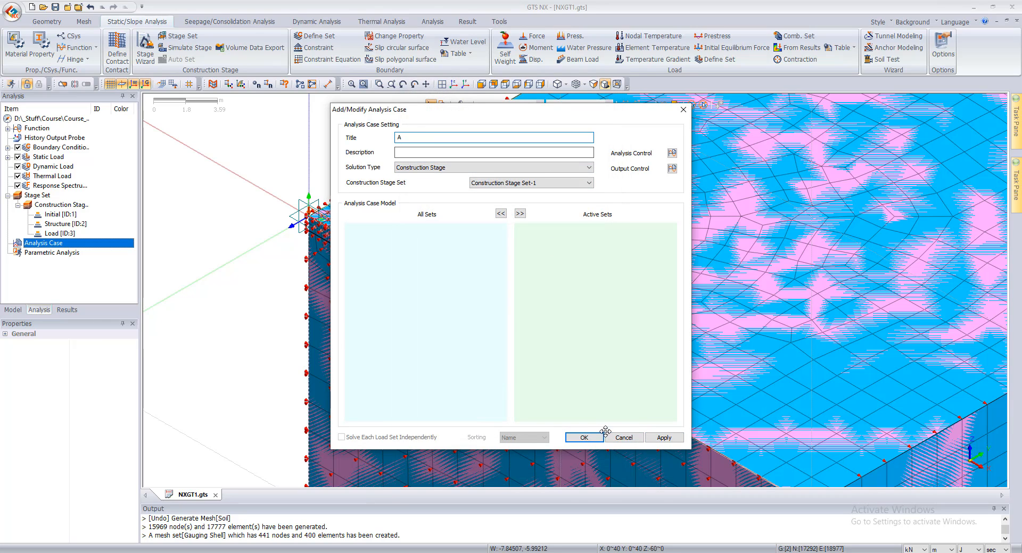
left_click(584, 438)
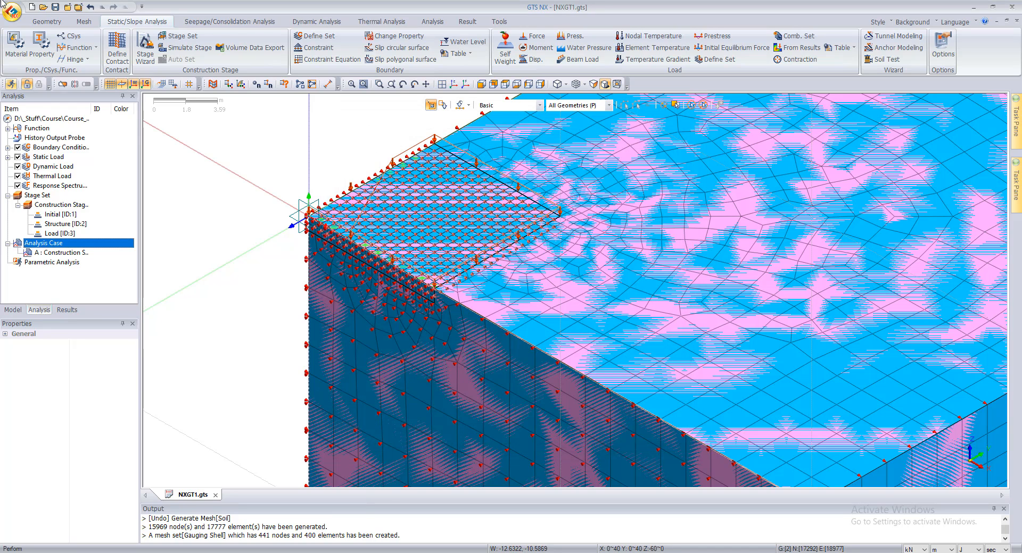
Run analysis case A, enlarging the output log during the solve and shrinking it again once the solver finishes
left_click(11, 85)
left_click(566, 336)
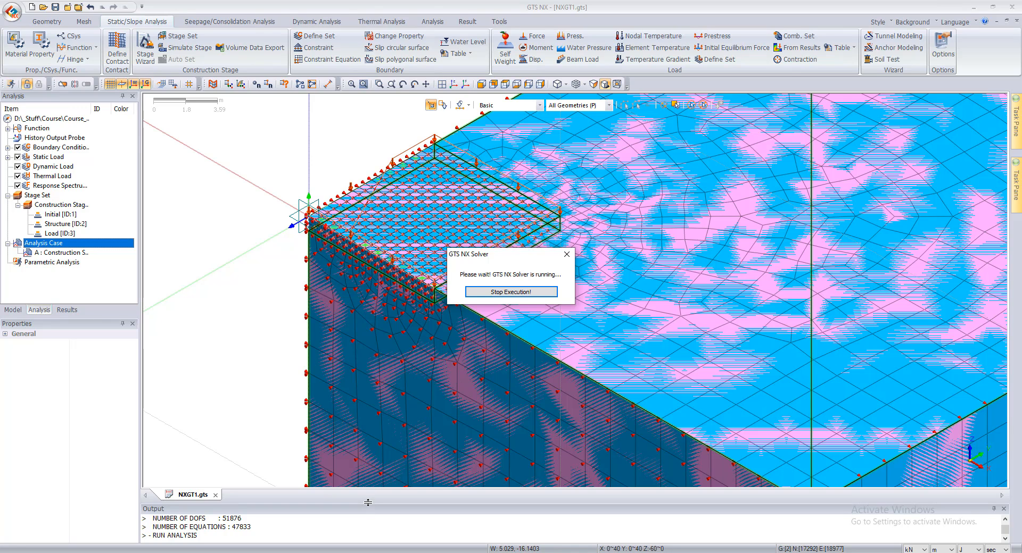
left_click_drag(366, 503, 299, 325)
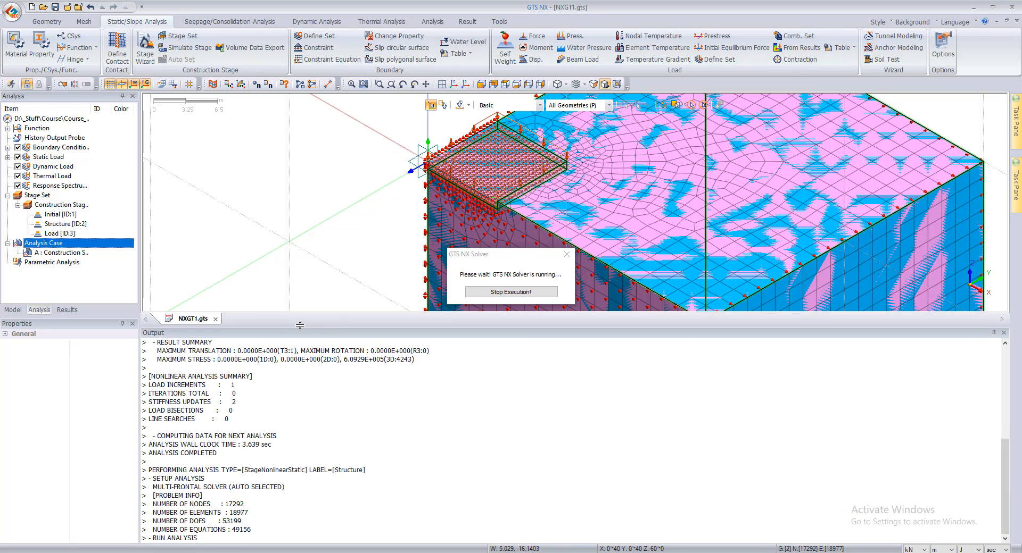
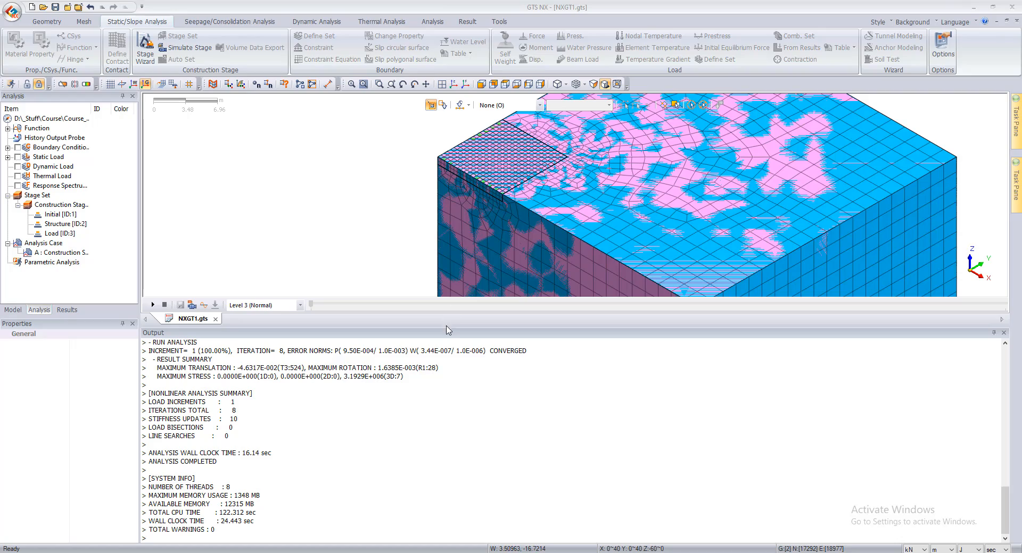
left_click_drag(447, 327, 436, 482)
scroll(374, 282, "down", 2)
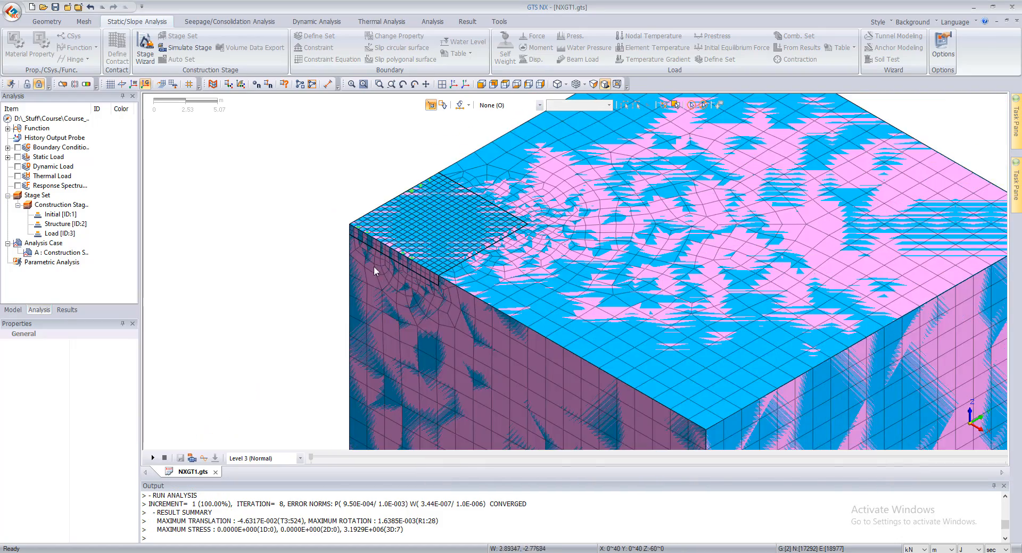
Display the TZ translation displacement contour for the Load stage of analysis case A
scroll(372, 264, "up", 4)
scroll(266, 242, "down", 2)
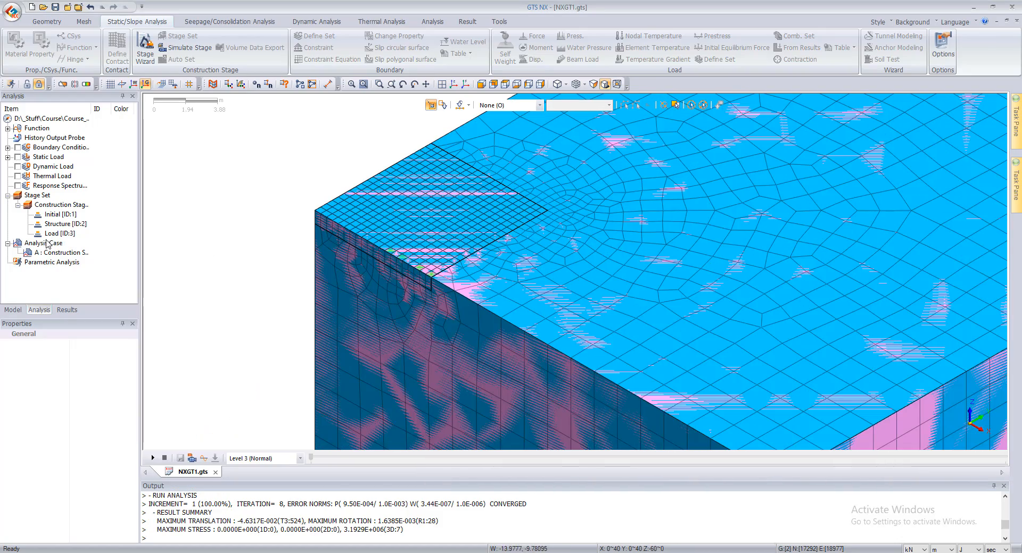
left_click(67, 310)
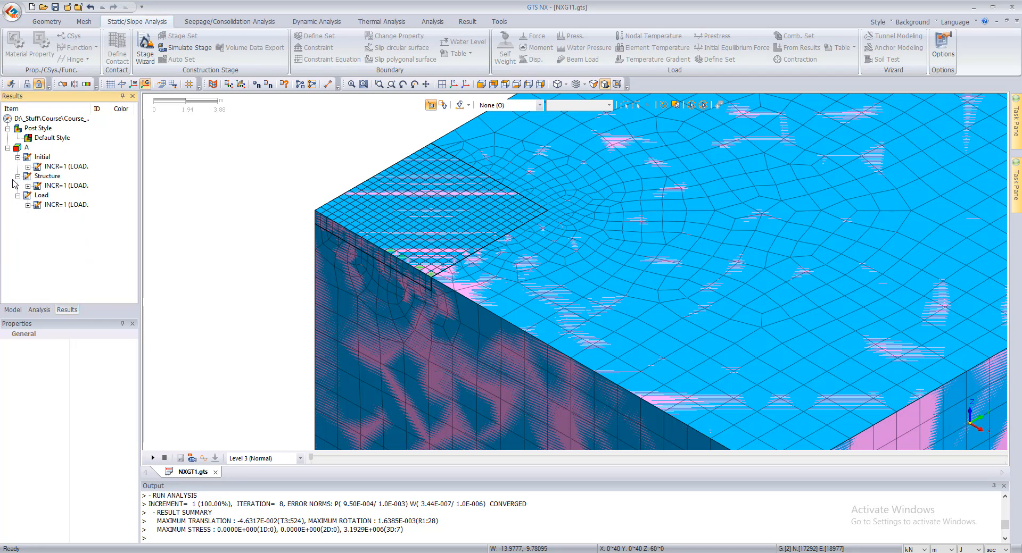
left_click(27, 205)
left_click(37, 215)
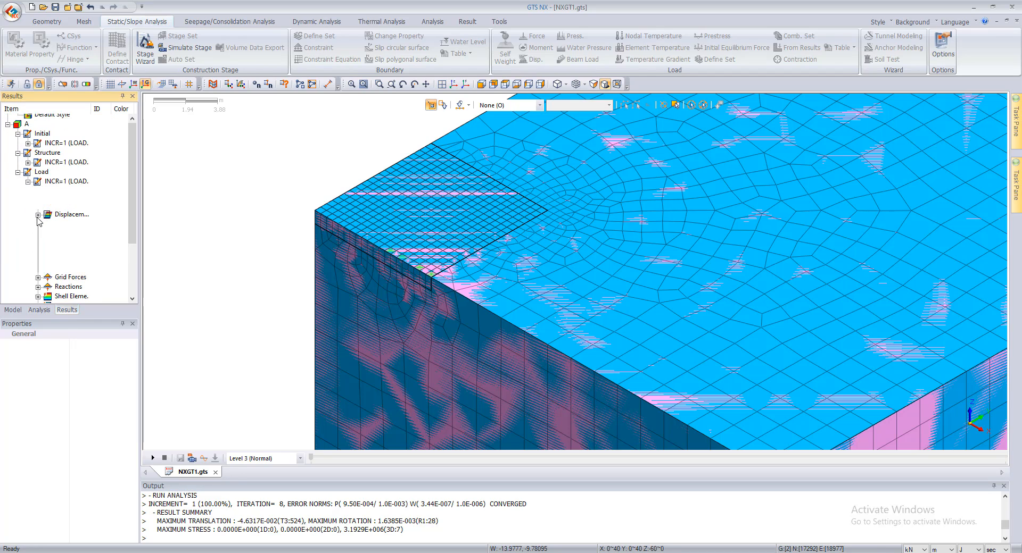
double_click(74, 224)
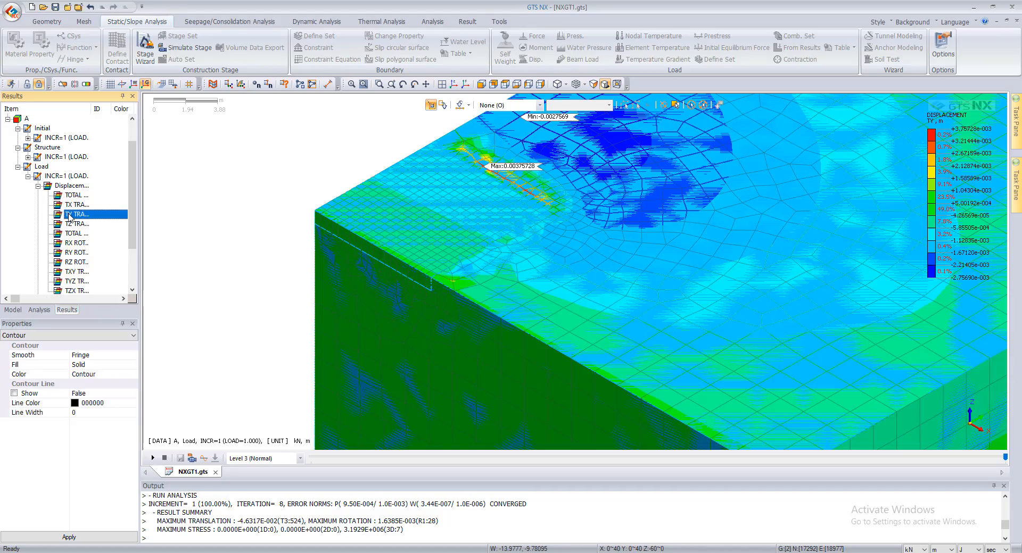
scroll(328, 245, "down", 4)
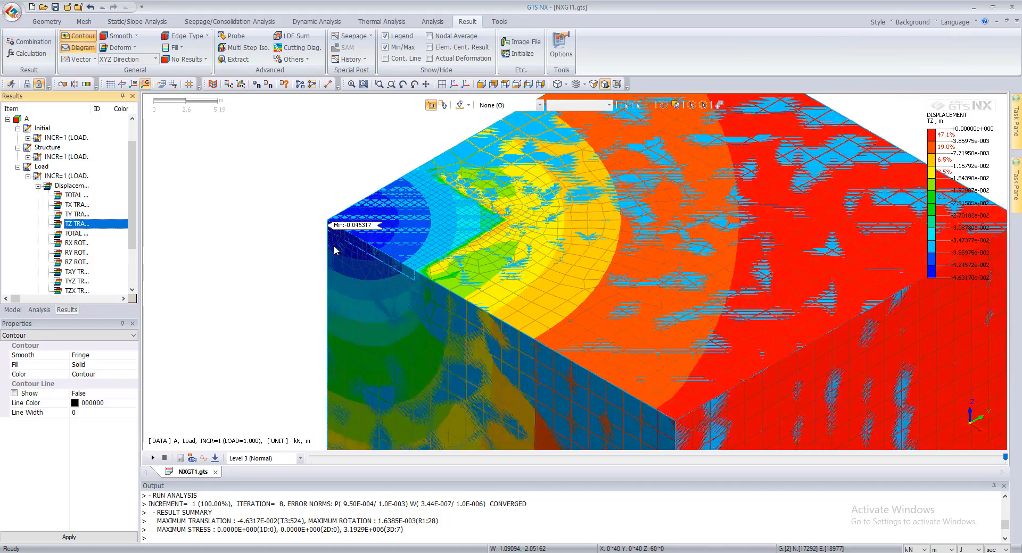
scroll(506, 289, "down", 2)
scroll(506, 292, "down", 2)
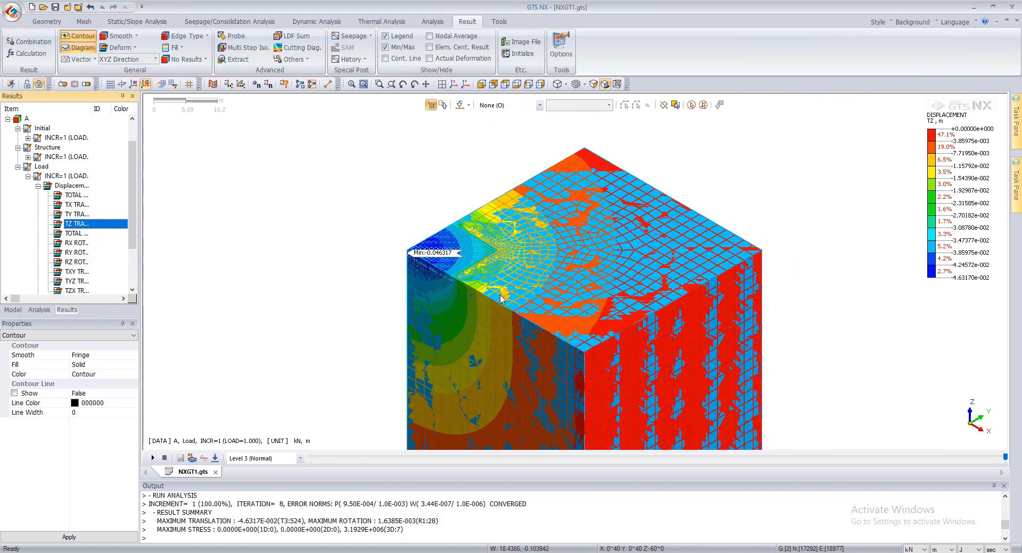
Apply Auto-Range to the TZ displacement legend and hide all geometry so only the mesh contour shows
right_click(963, 175)
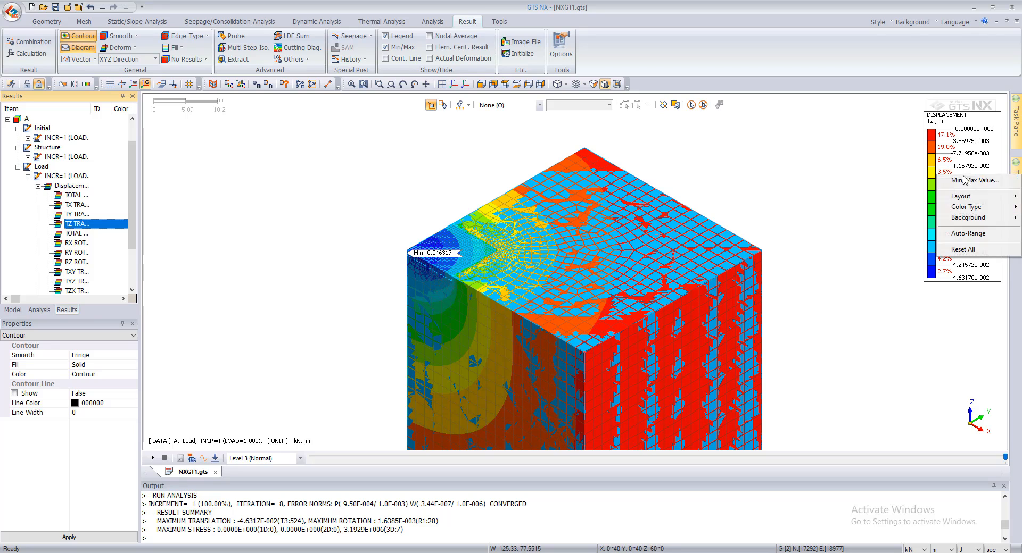
left_click(969, 234)
left_click(13, 310)
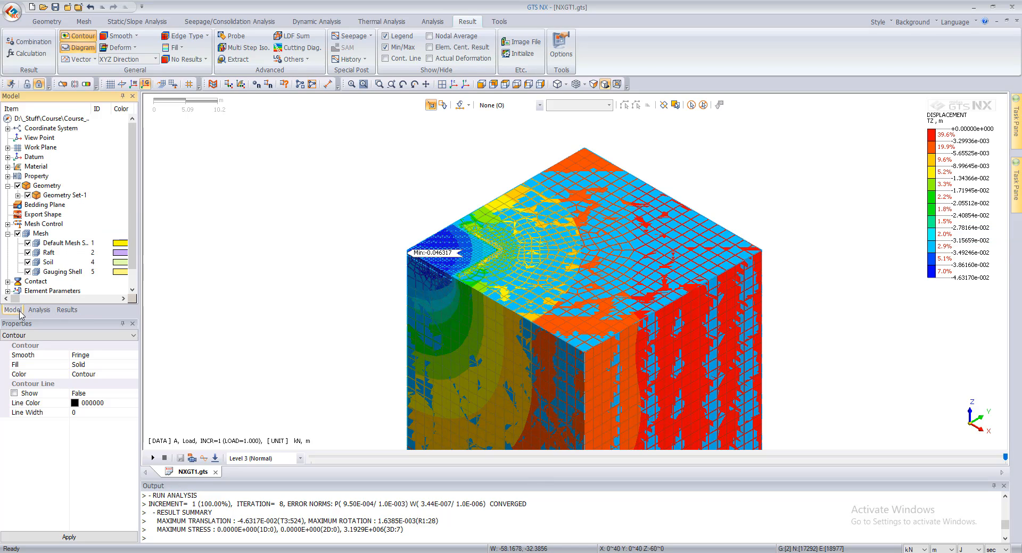
left_click(18, 185)
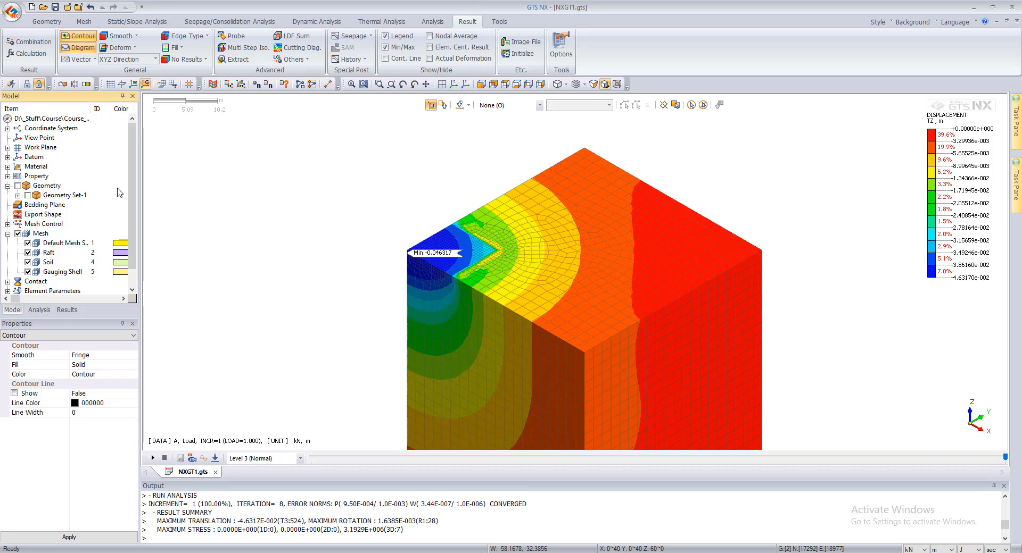
Examine the Load-stage TZ displacement contour around the raft corner, the soil surface and the side faces of the block
scroll(466, 347, "up", 2)
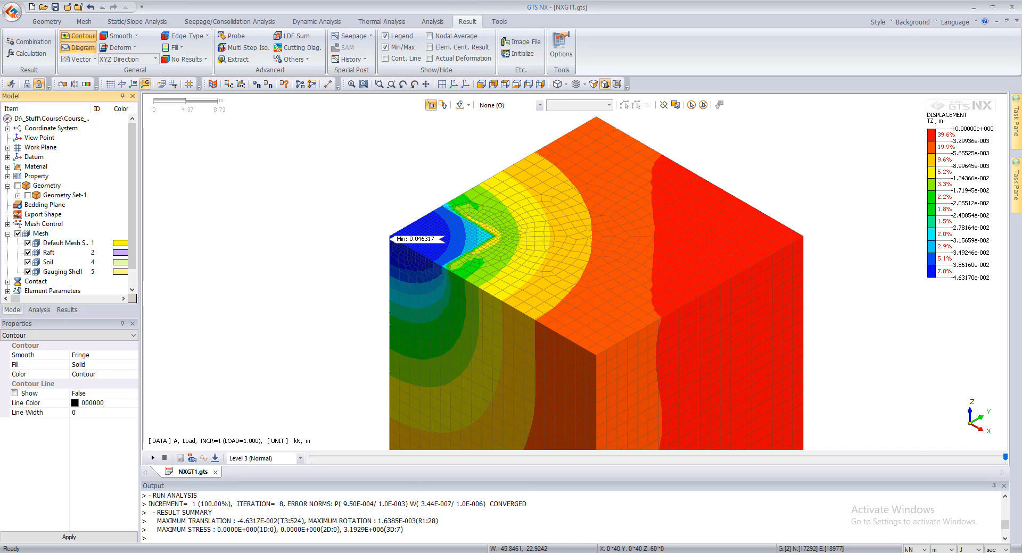
scroll(405, 255, "up", 3)
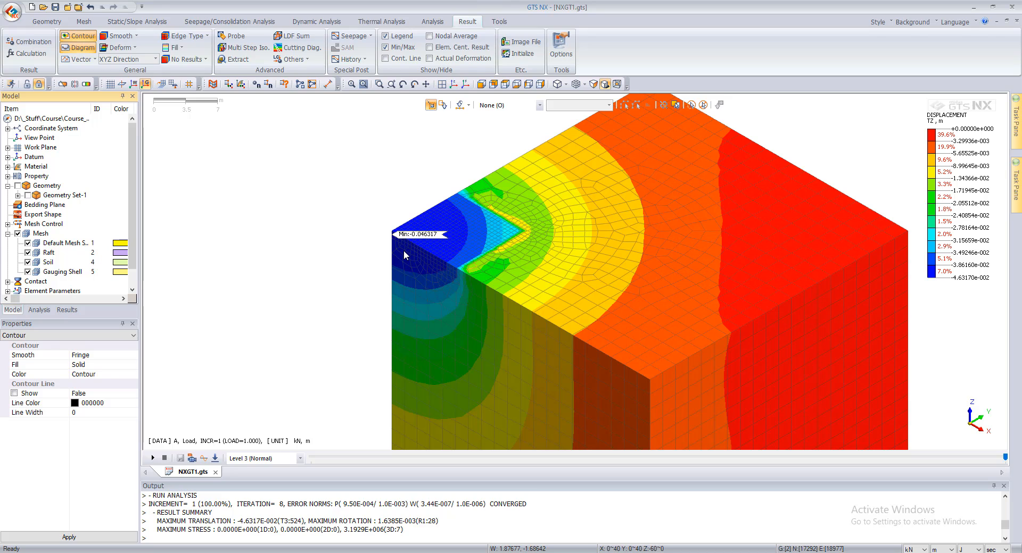
scroll(404, 255, "up", 4)
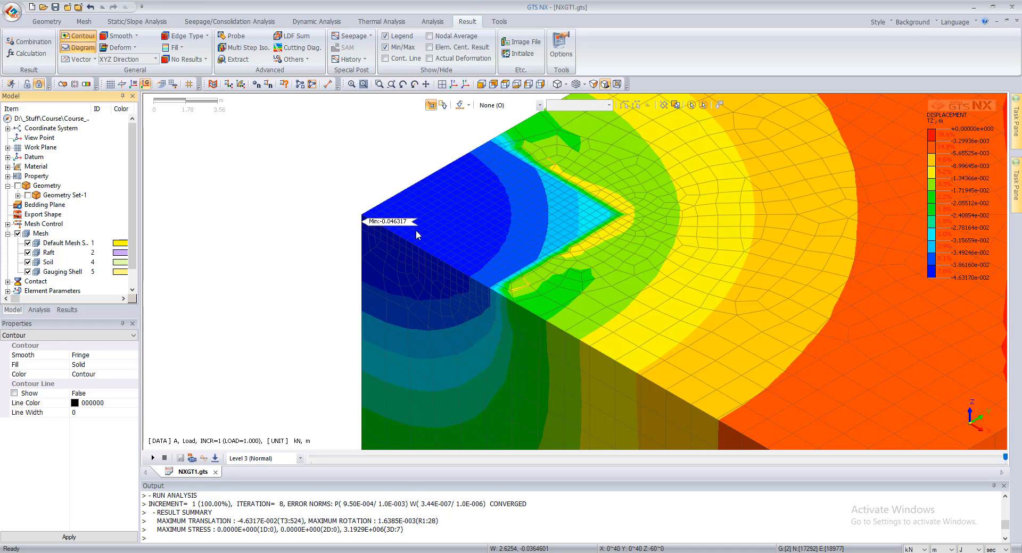
scroll(417, 230, "down", 10)
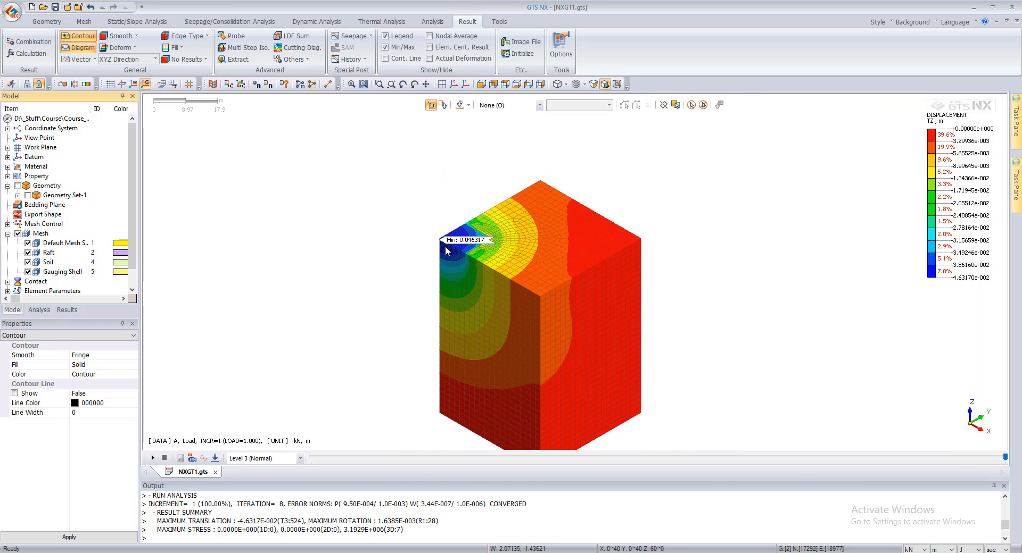
scroll(451, 243, "up", 1)
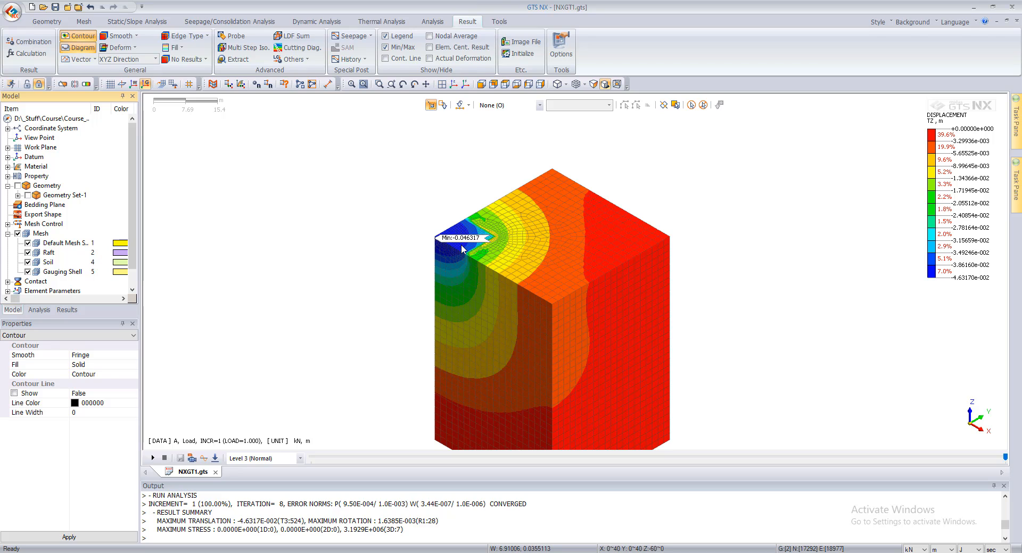
scroll(461, 244, "up", 5)
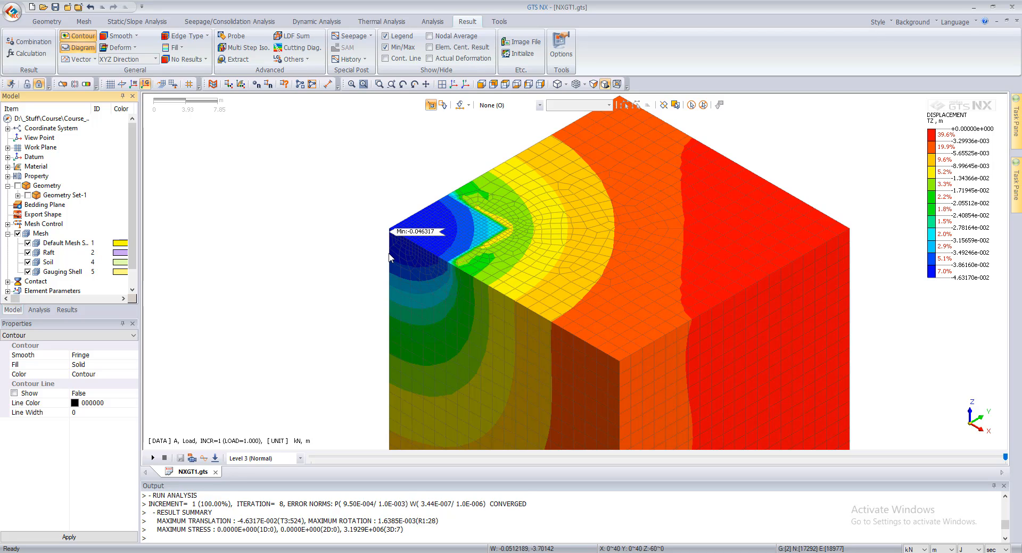
scroll(400, 224, "up", 5)
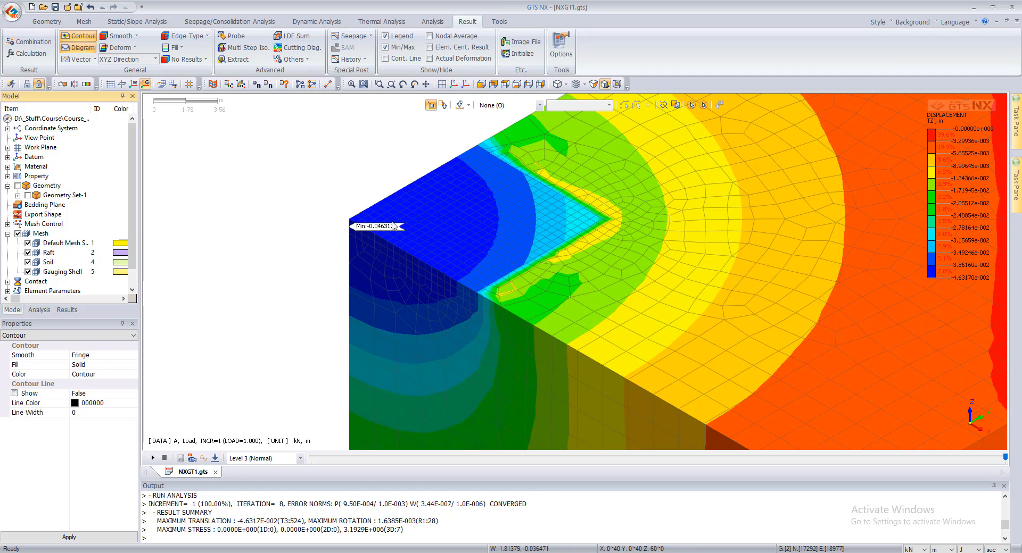
scroll(373, 232, "down", 5)
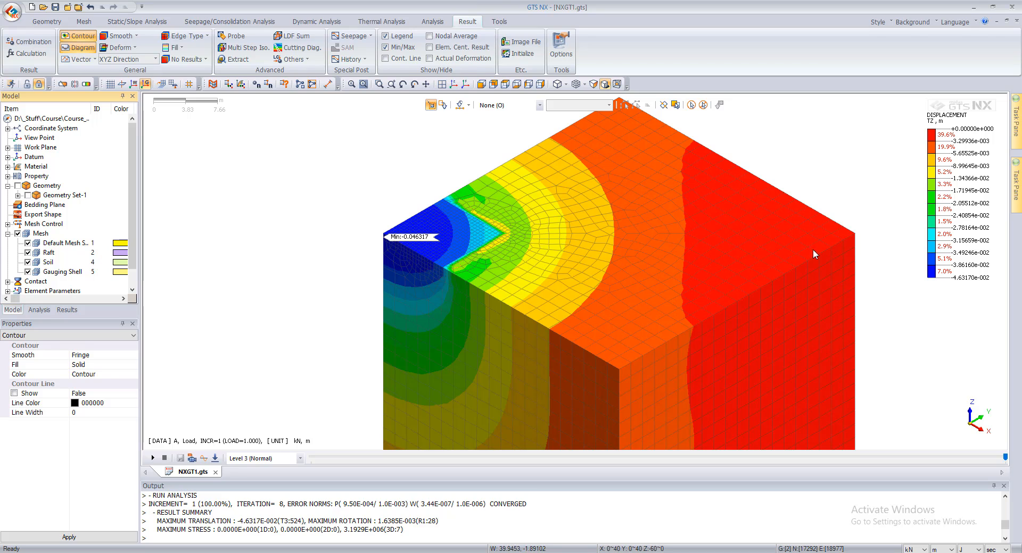
scroll(666, 212, "down", 4)
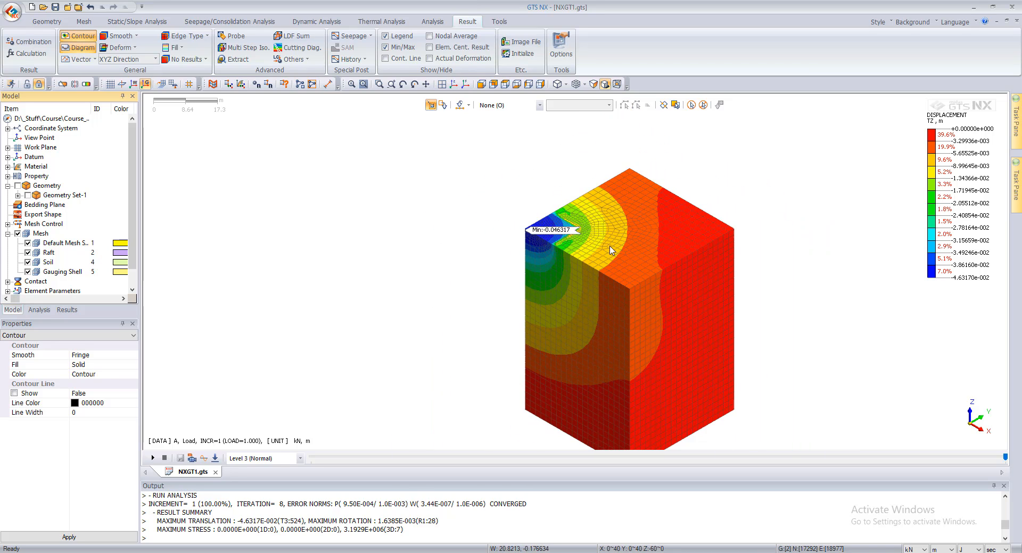
scroll(608, 249, "up", 2)
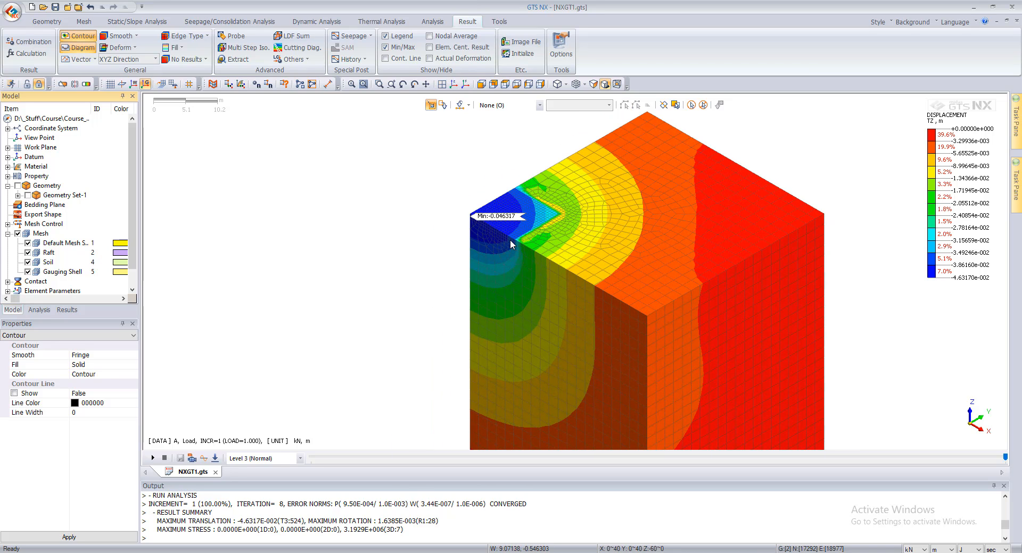
middle_click_drag(425, 275, 402, 267)
middle_click_drag(753, 273, 553, 250)
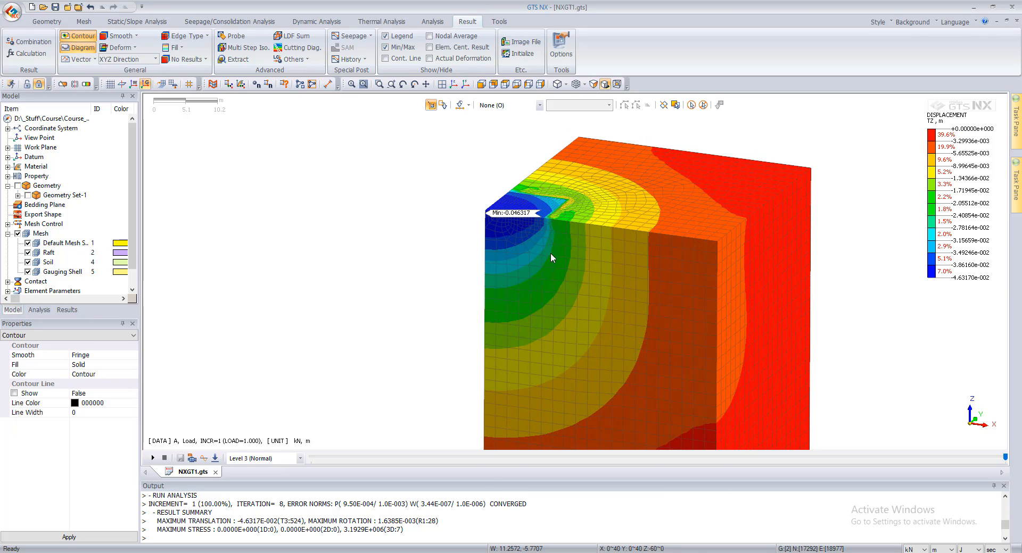
right_click(938, 203)
left_click(417, 219)
scroll(381, 230, "down", 2)
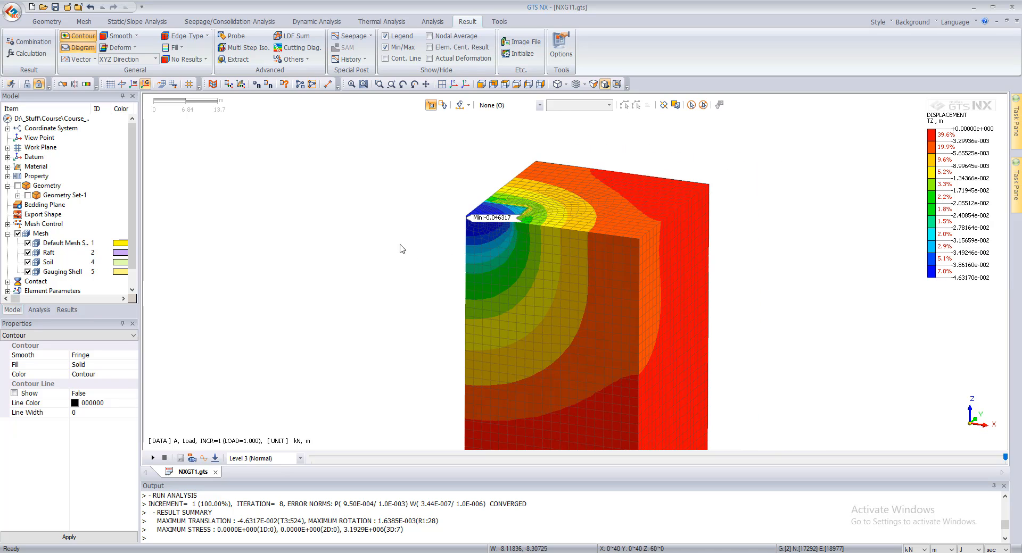
View the TY, TX and total translation contours of the Load stage in turn
left_click(67, 310)
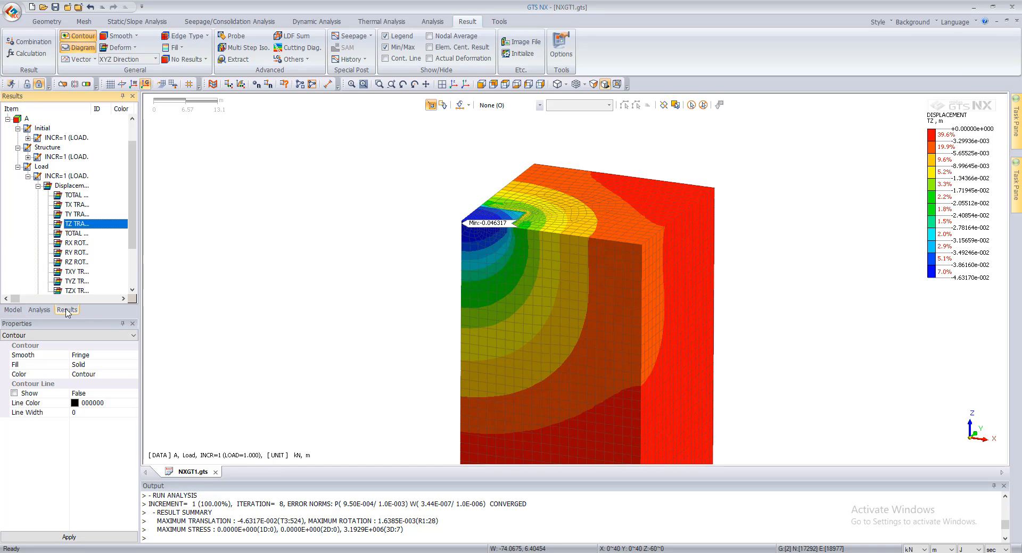
left_click(80, 214)
left_click(75, 207)
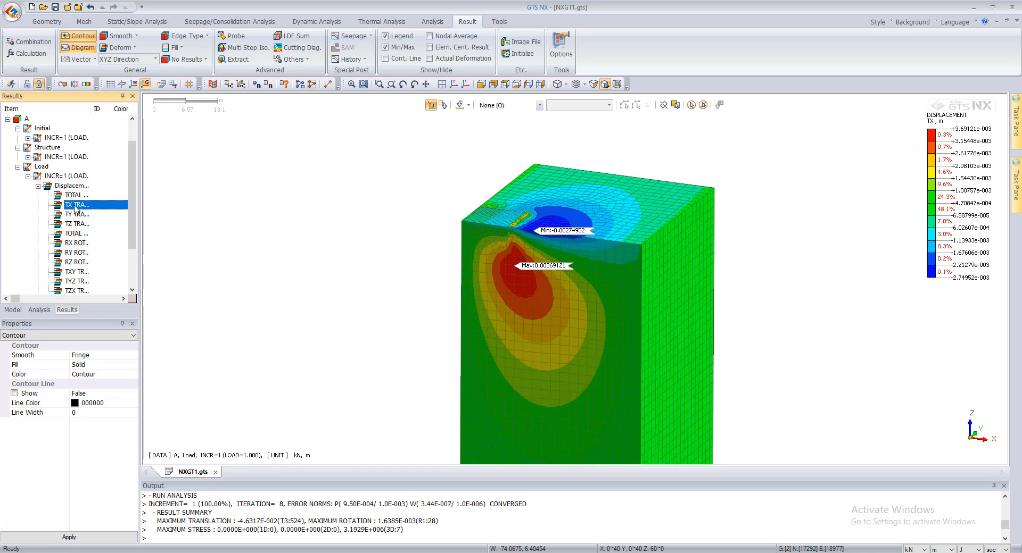
left_click(77, 196)
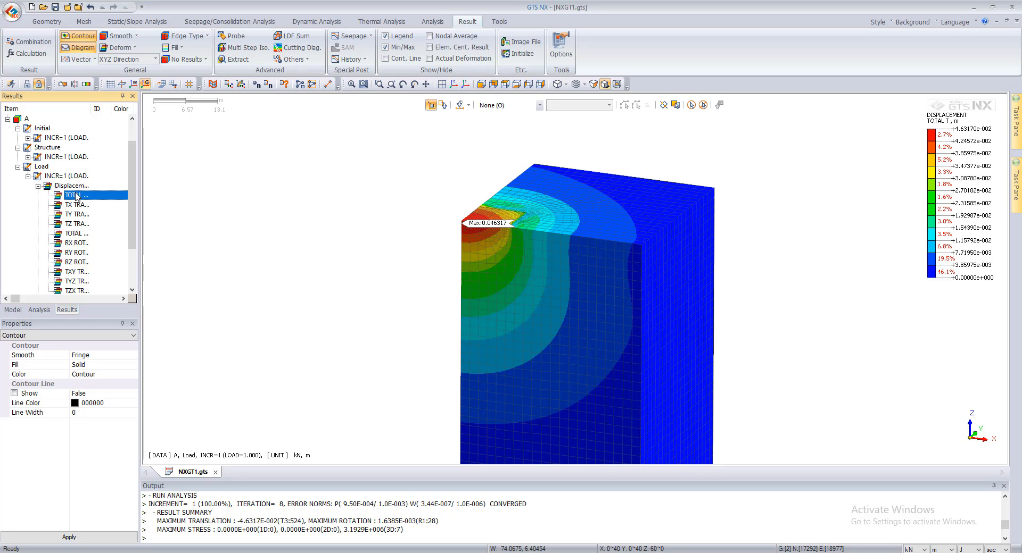
Redisplay the TZ translation contour and compare it across the Structure, Initial and Load stages, ending on Load
scroll(74, 219, "down", 2)
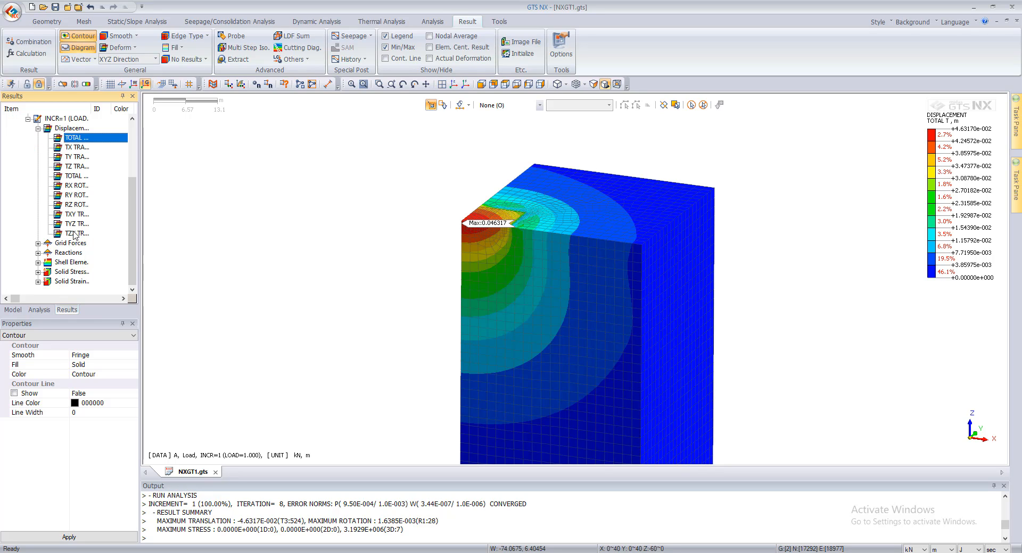
left_click(37, 272)
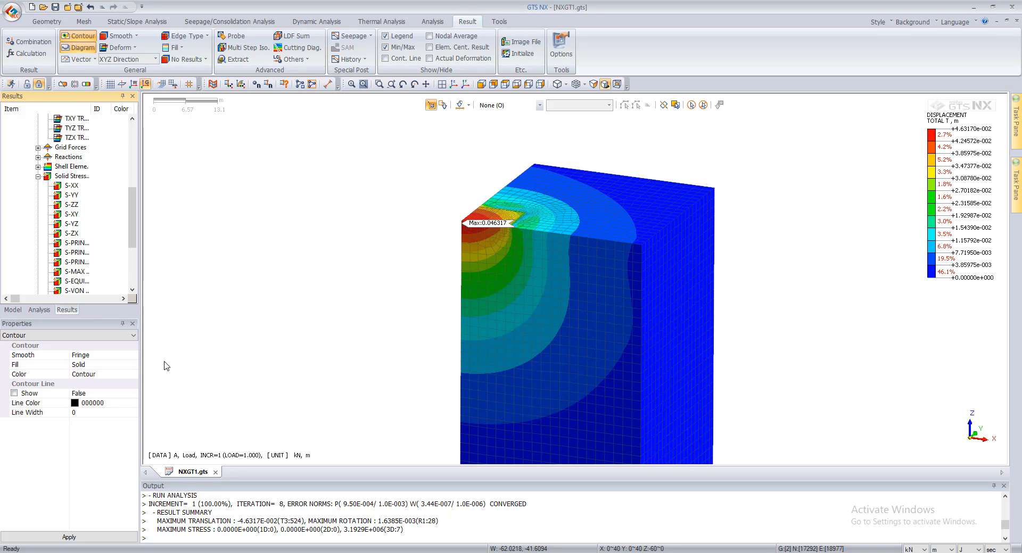
scroll(67, 181, "up", 5)
left_click(70, 215)
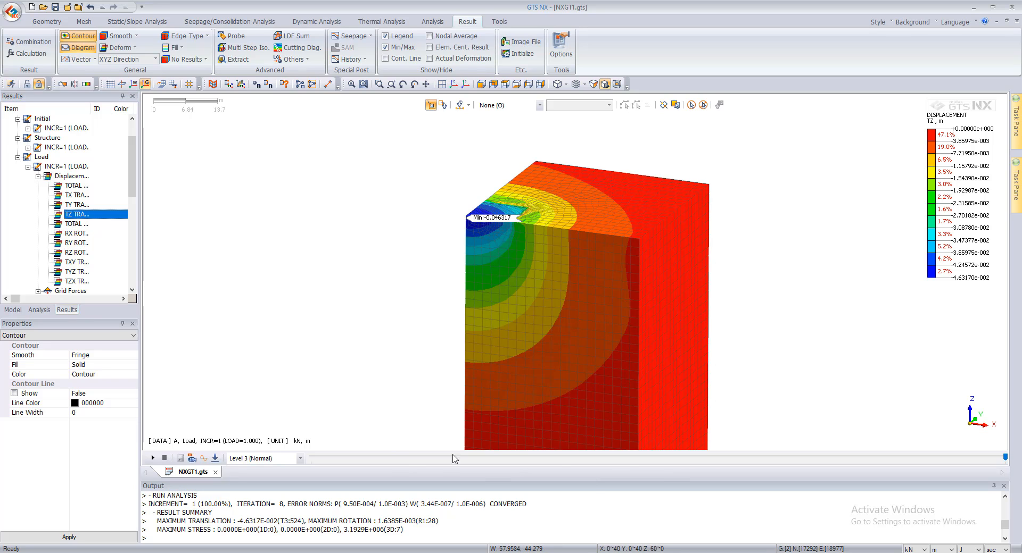
left_click(610, 461)
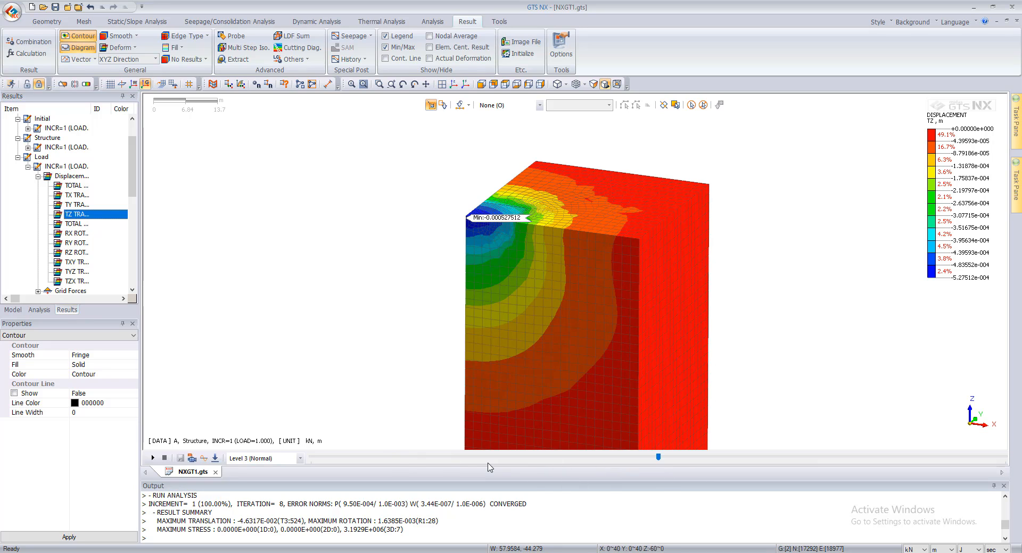
left_click(409, 460)
left_click(770, 456)
left_click(815, 461)
Display the S-ZZ solid stress contour for the Load stage and apply Auto-Range to its legend
scroll(52, 272, "down", 4)
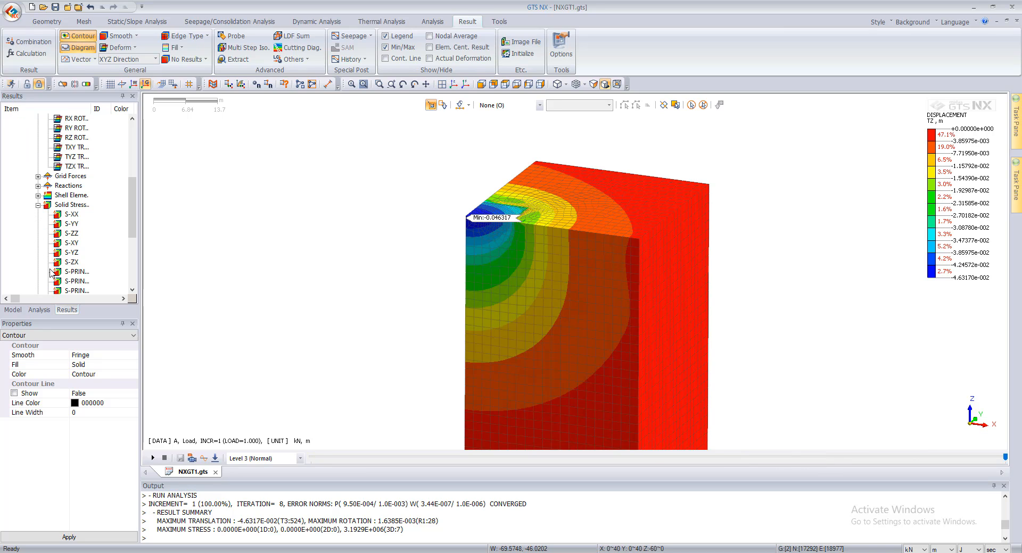
double_click(74, 233)
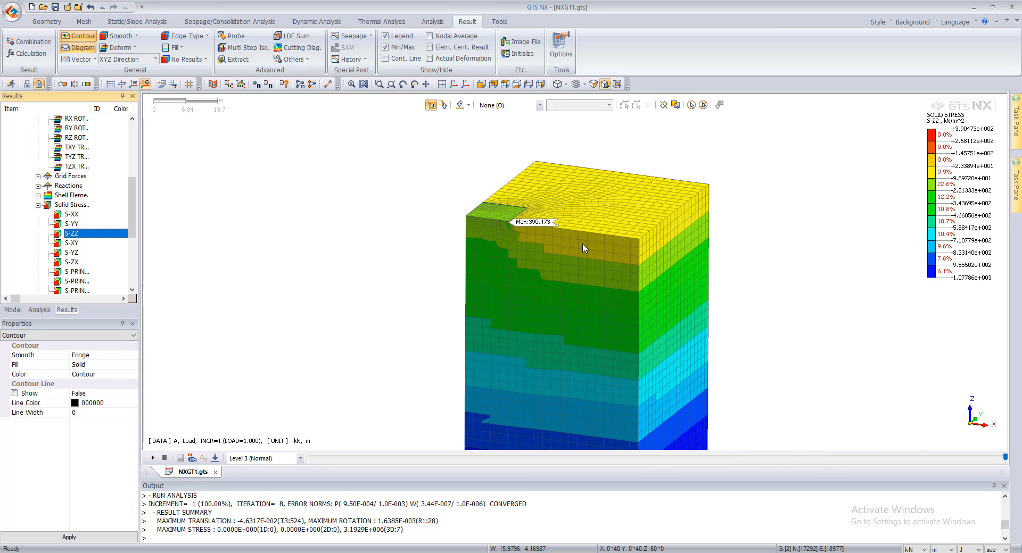
right_click(973, 178)
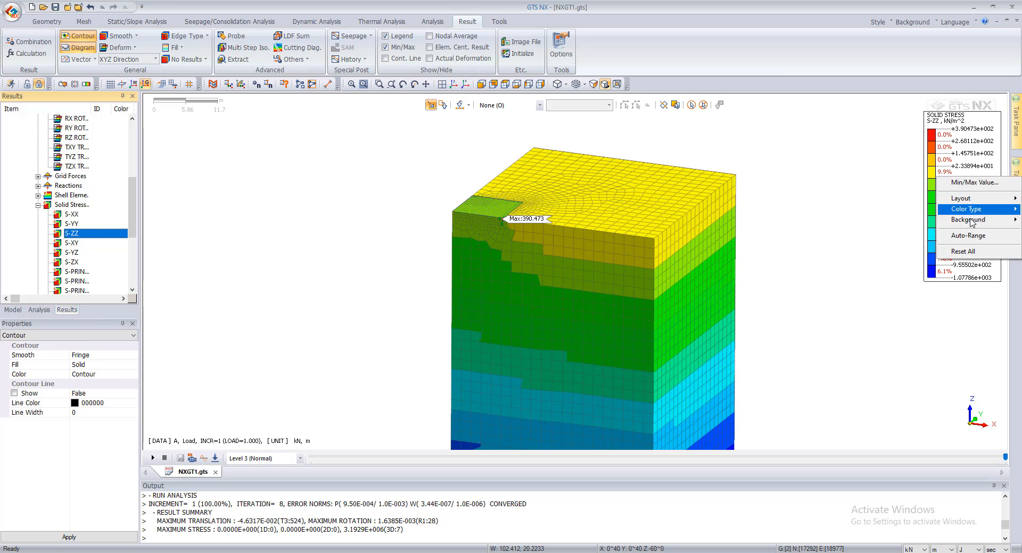
left_click(973, 237)
scroll(529, 258, "down", 2)
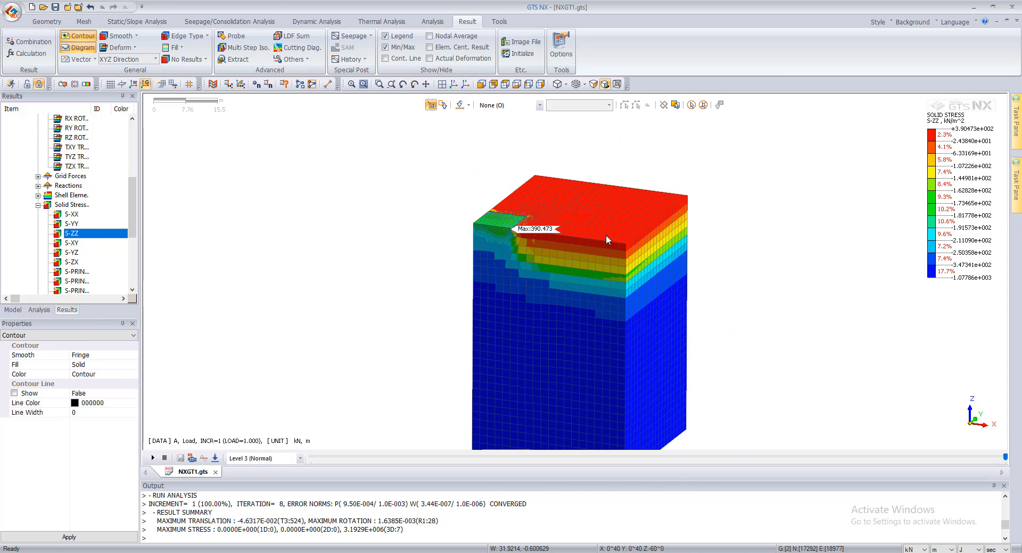
scroll(557, 216, "up", 6)
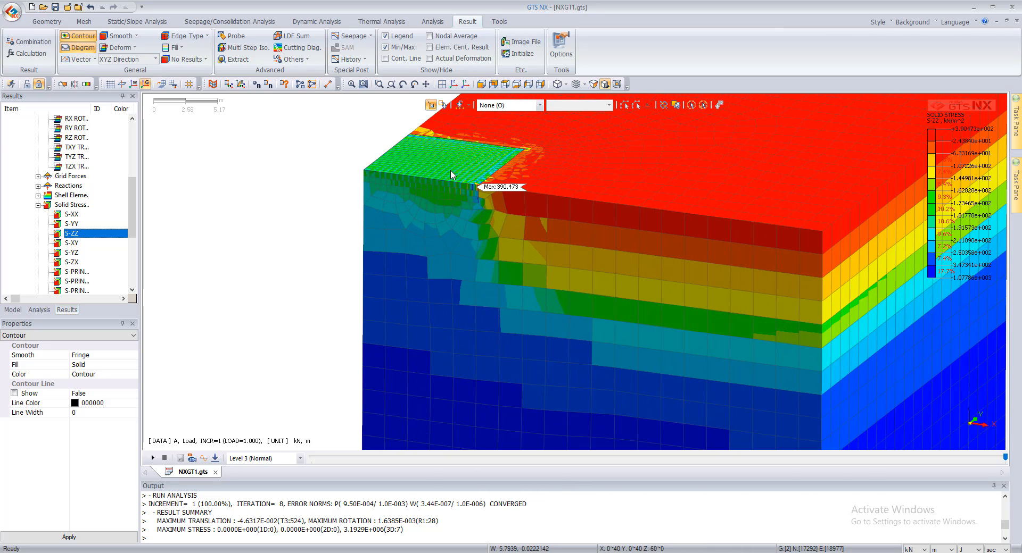
Compare the S-ZZ solid stress contour at the Initial stage with the Load stage, ending on Load
left_click(519, 456)
left_click(436, 460)
scroll(404, 376, "down", 4)
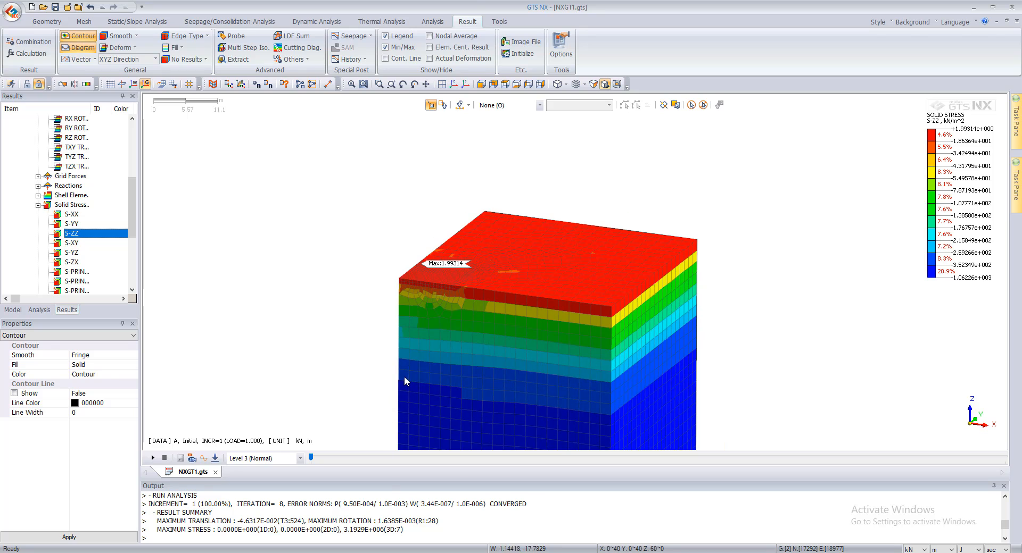
left_click(925, 459)
left_click(1004, 458)
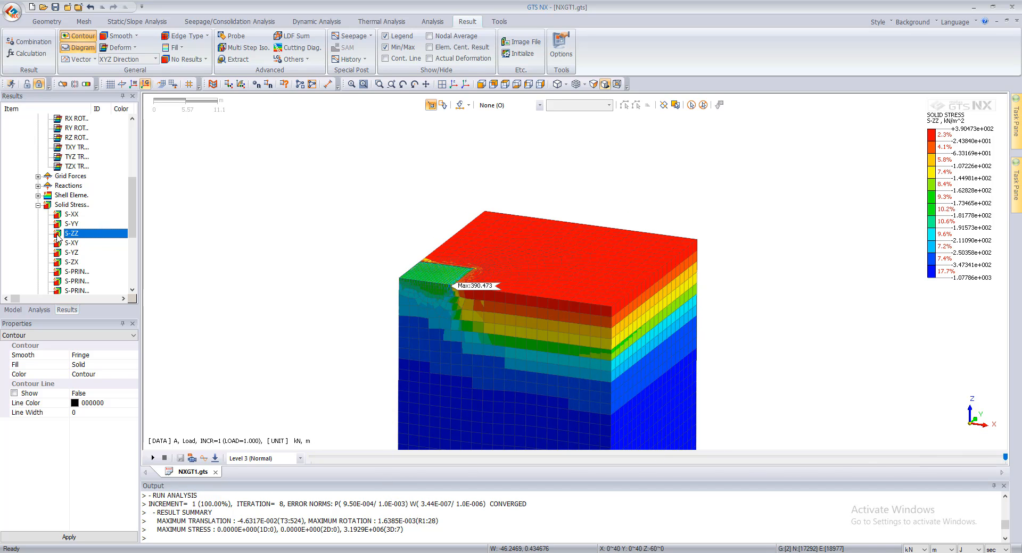
Widen the Item column of the results tree and display the Load stage's Plastic Status result under Solid Stresses
scroll(80, 255, "down", 5)
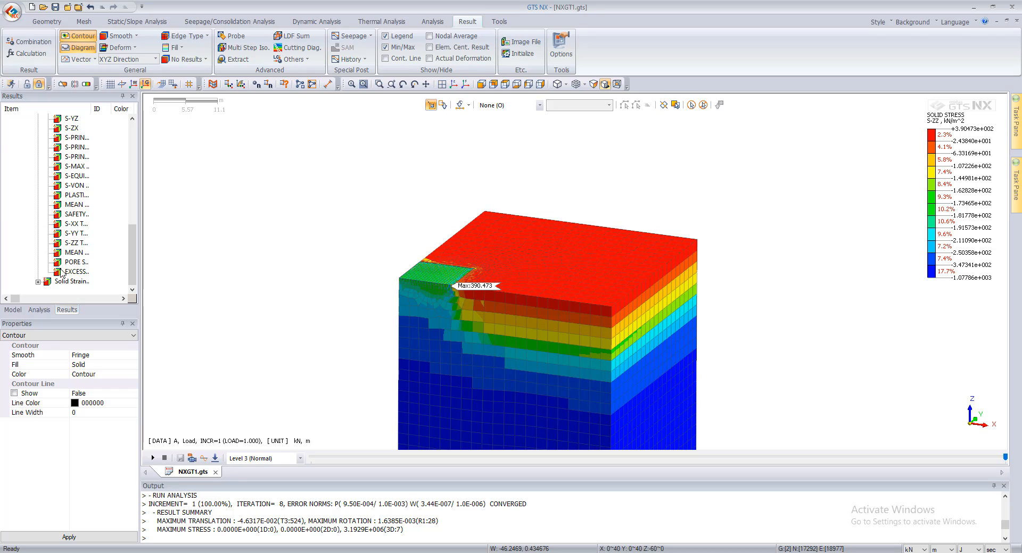
scroll(61, 272, "up", 5)
scroll(74, 261, "down", 5)
double_click(90, 109)
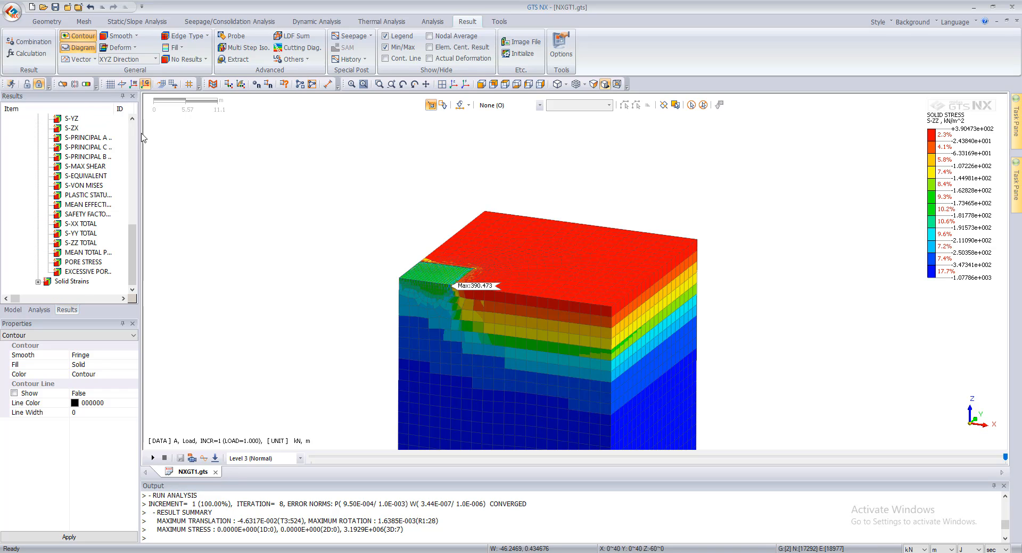
left_click(95, 195)
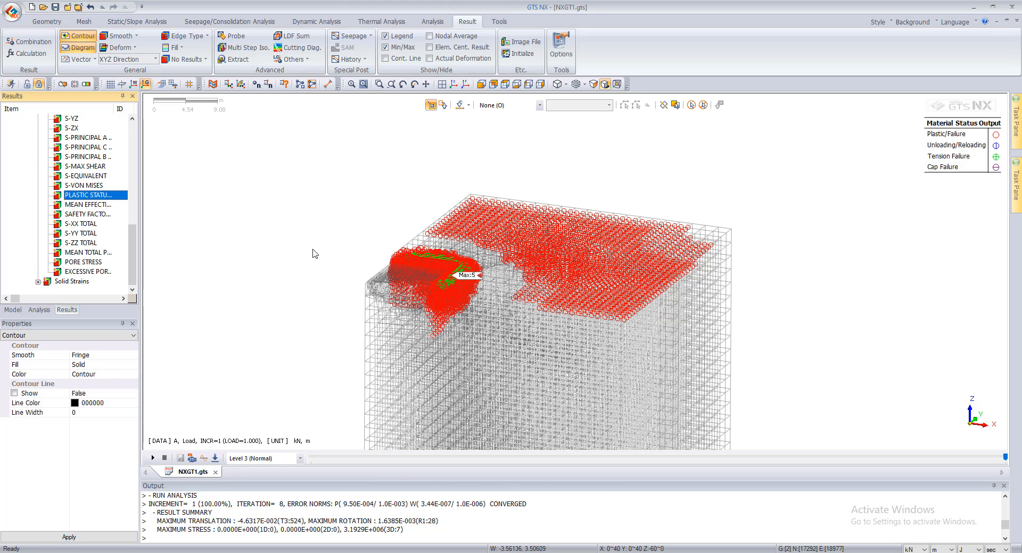
scroll(79, 201, "up", 3)
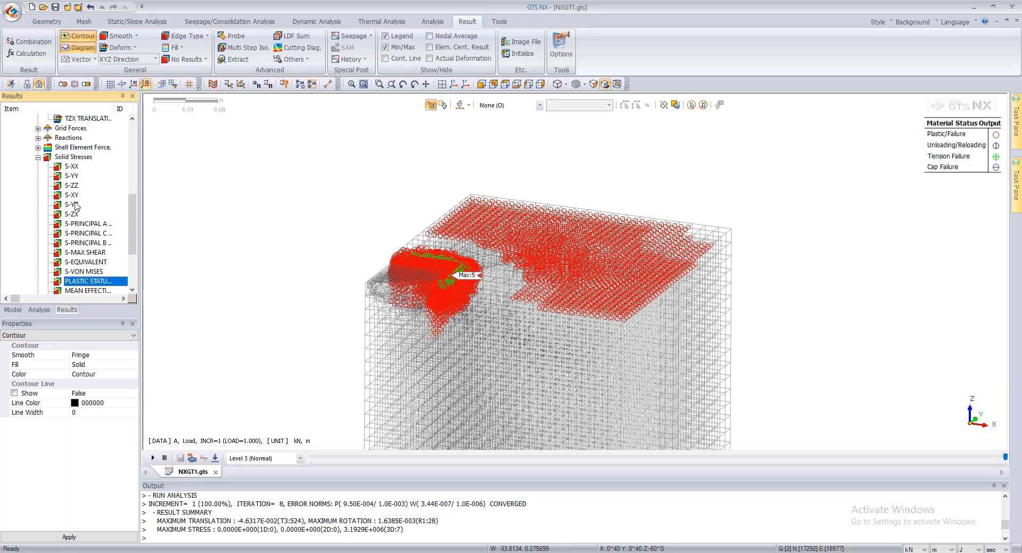
scroll(609, 237, "down", 2)
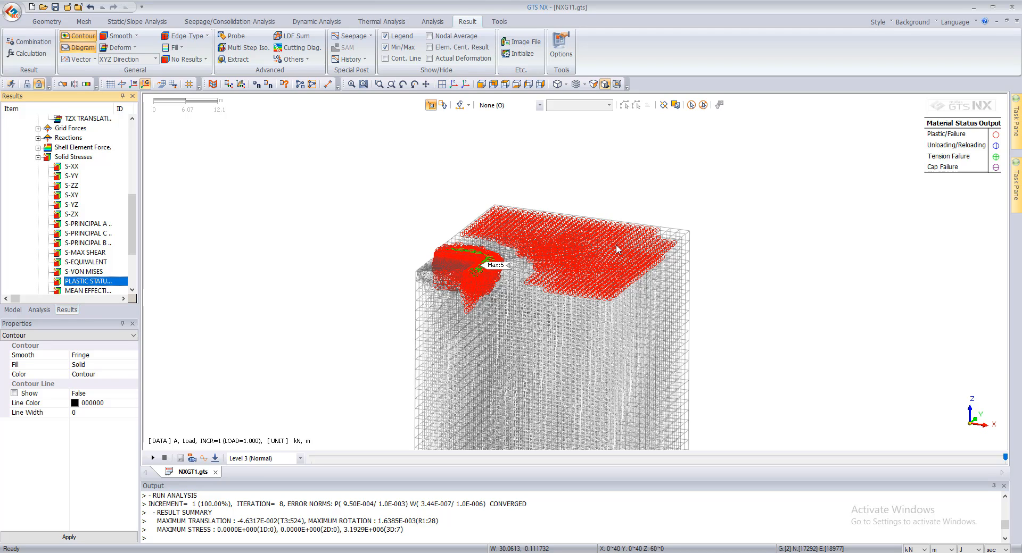
scroll(572, 235, "up", 1)
scroll(566, 232, "down", 4)
scroll(485, 255, "up", 2)
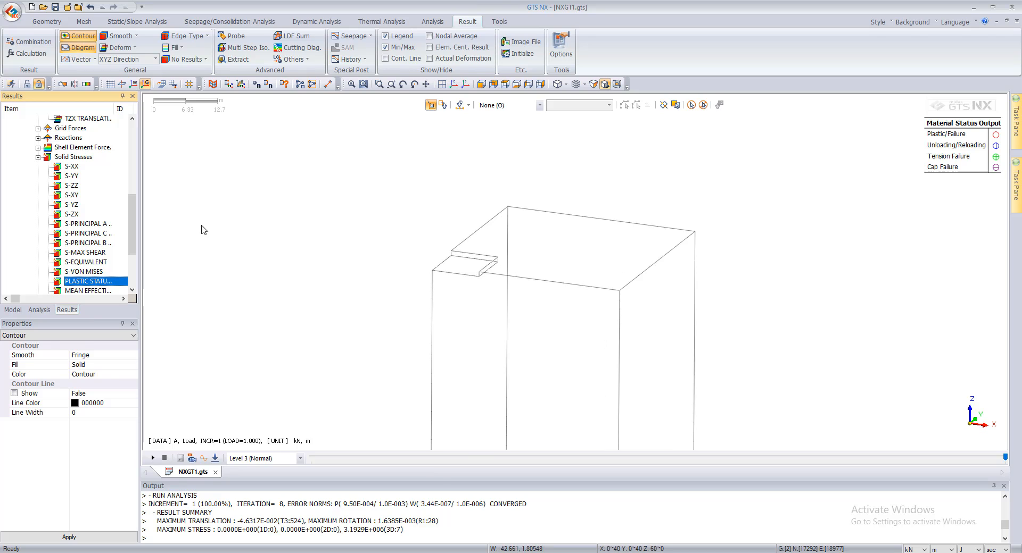
Expand Shell Element Forces, widen the results tree and its Item column, and display Bending Moment XX on the raft
scroll(79, 204, "up", 3)
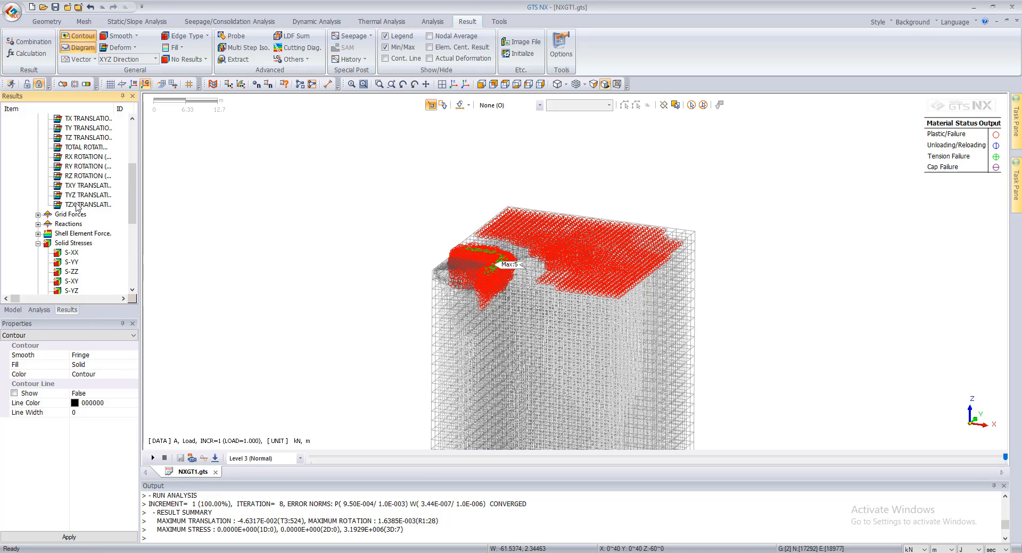
scroll(74, 213, "down", 1)
left_click(38, 205)
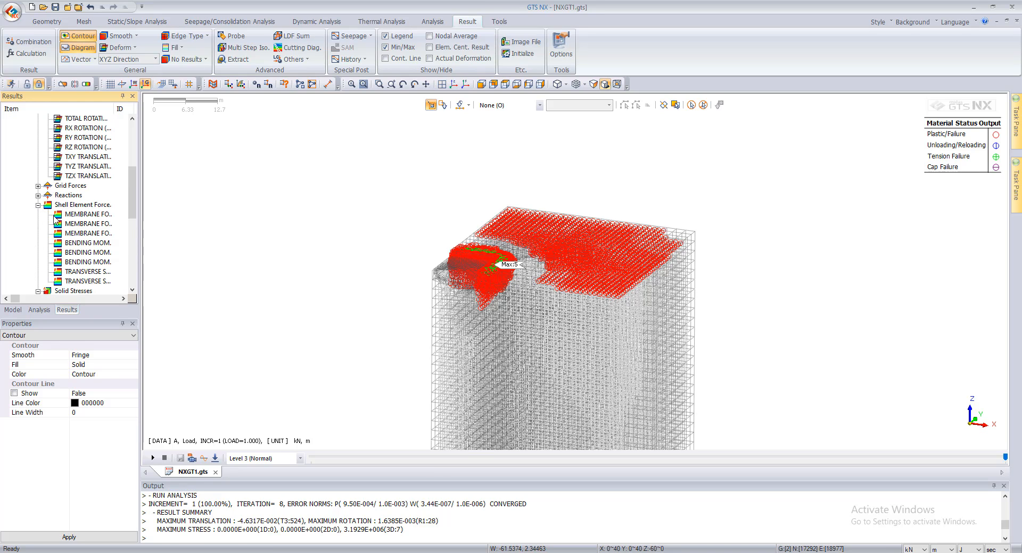
scroll(73, 249, "down", 1)
scroll(74, 249, "up", 1)
left_click_drag(141, 209, 188, 210)
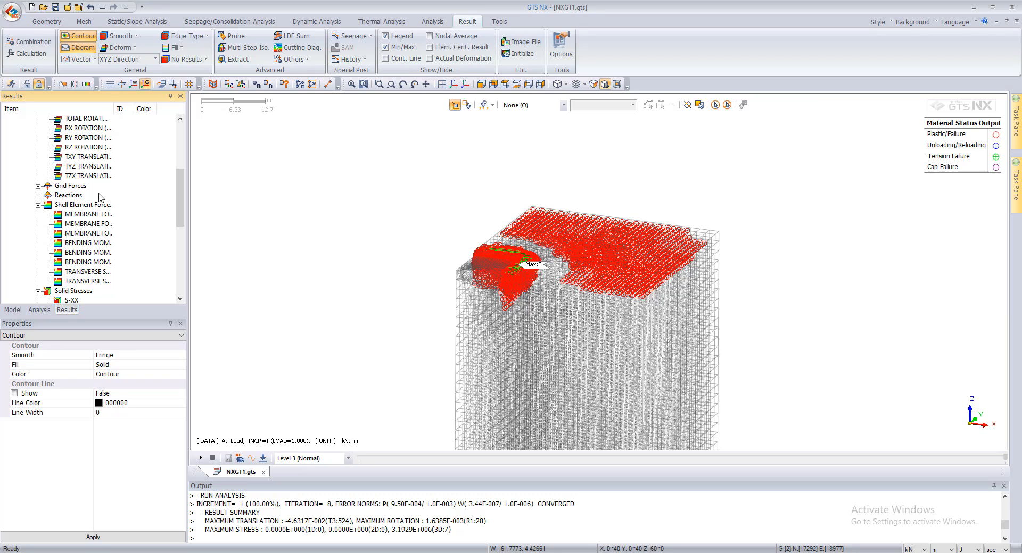
left_click_drag(114, 111, 147, 110)
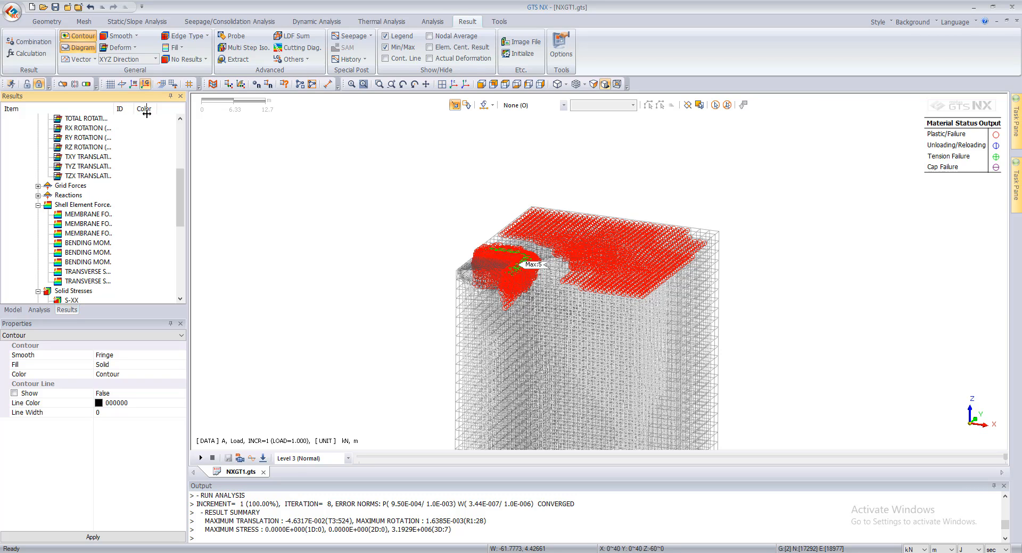
double_click(124, 243)
scroll(457, 276, "up", 3)
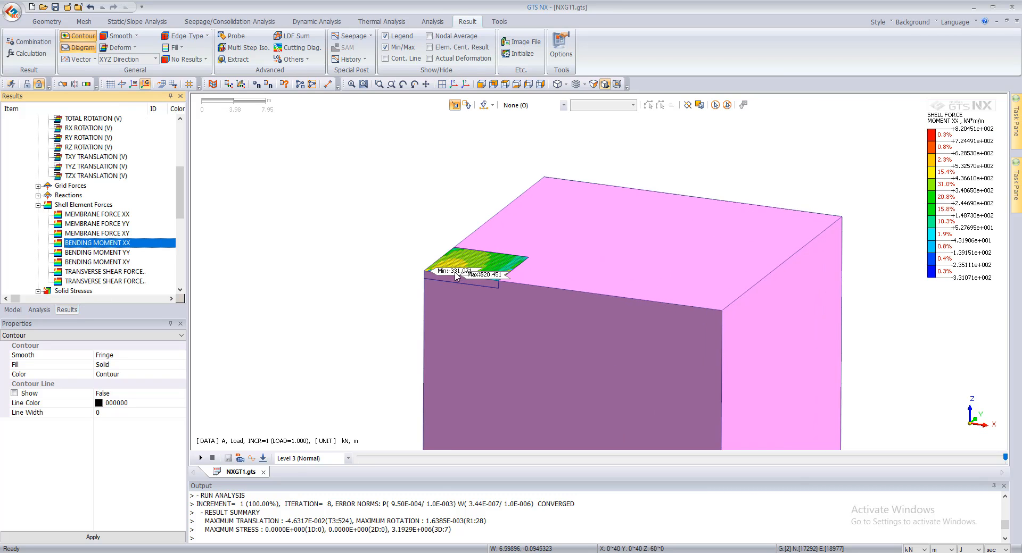
scroll(457, 277, "up", 4)
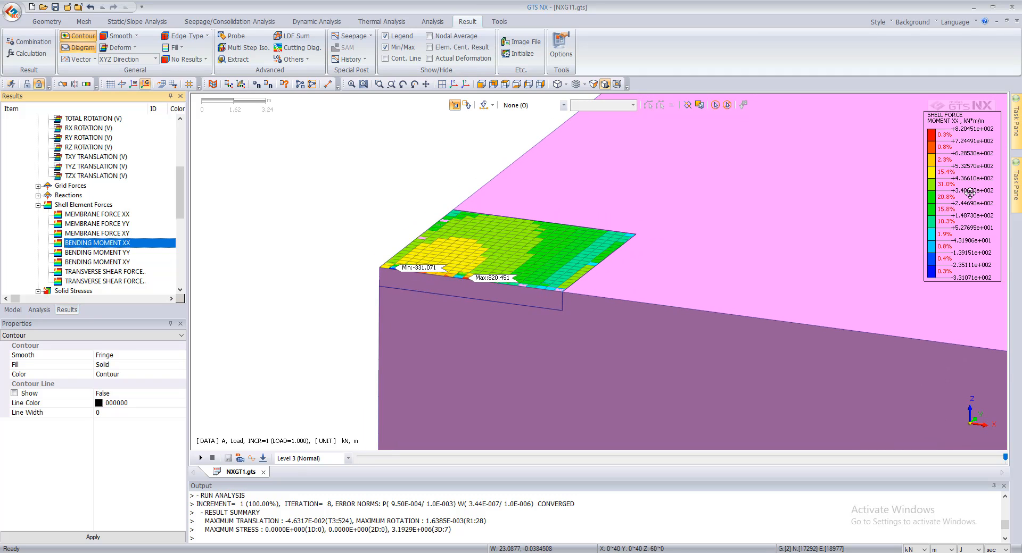
Apply Auto-Range to the Bending Moment XX legend and examine the moment distribution across the raft
right_click(937, 187)
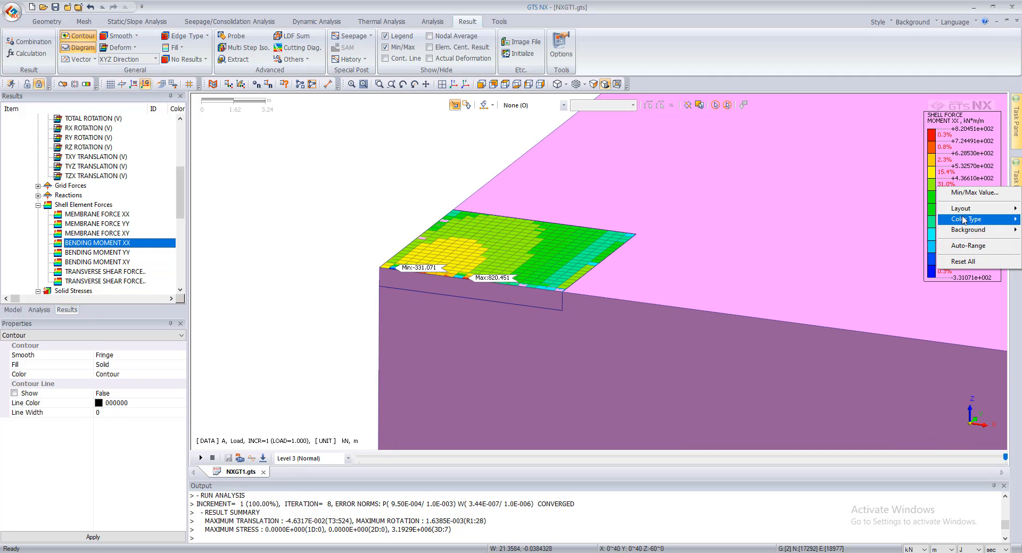
left_click(968, 246)
scroll(404, 262, "up", 2)
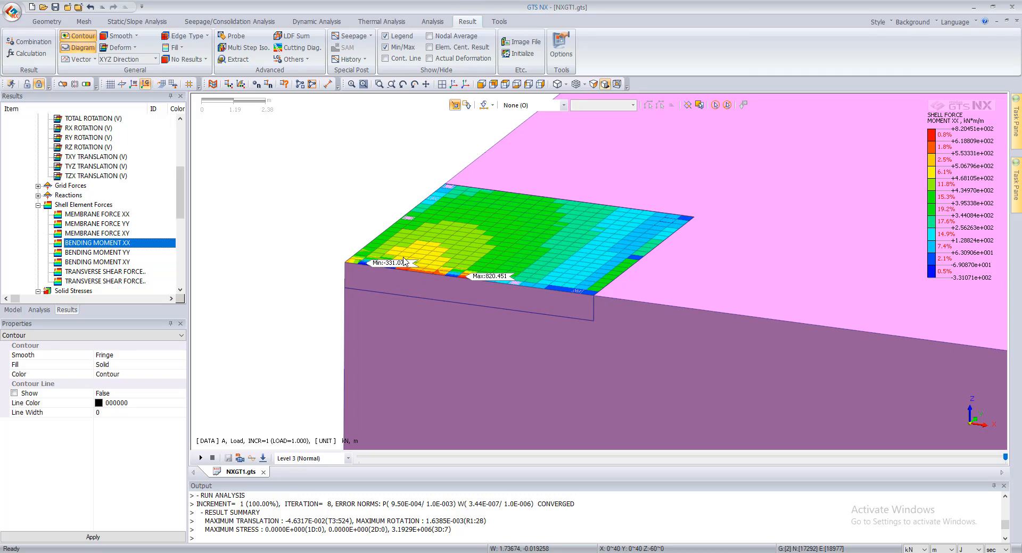
scroll(473, 260, "up", 3)
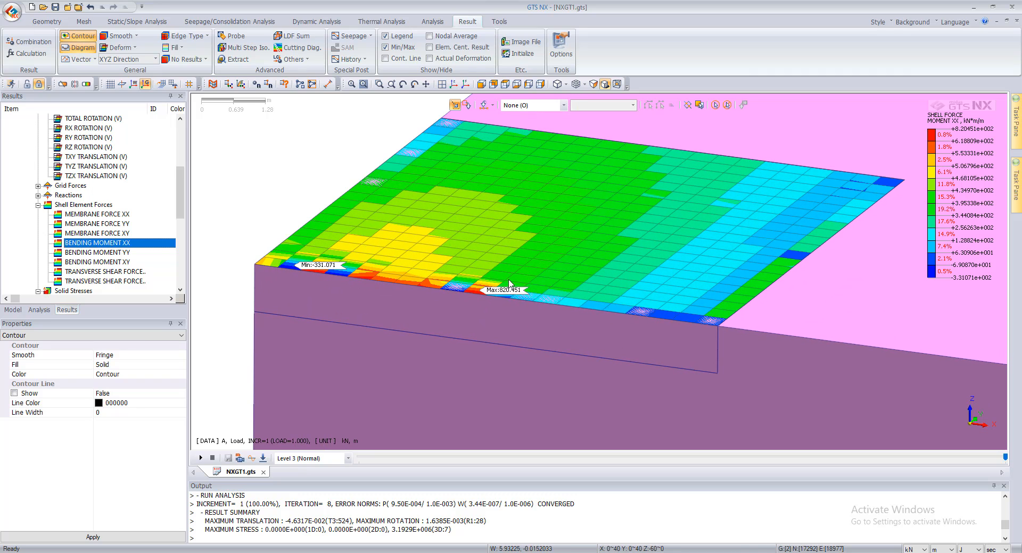
scroll(481, 292, "down", 3)
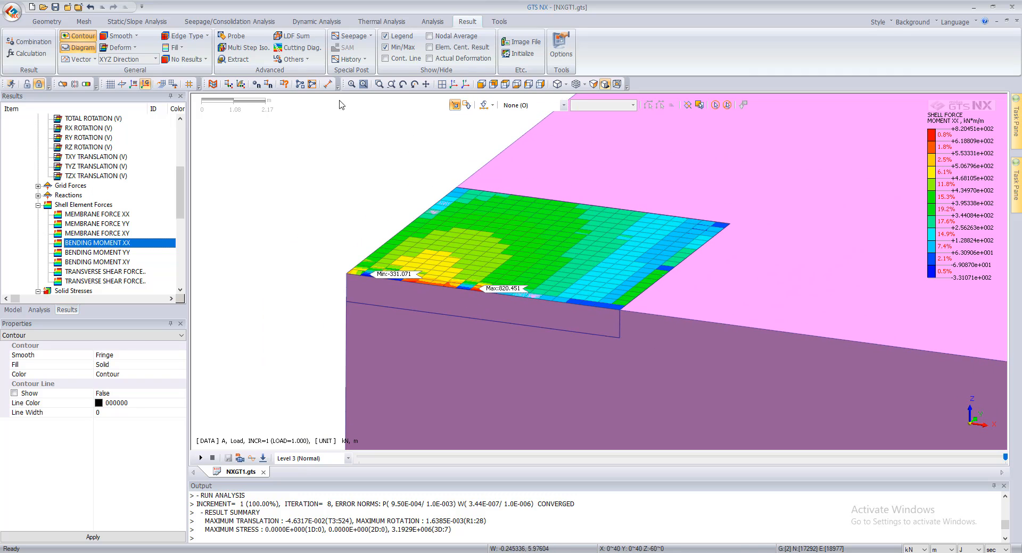
scroll(440, 166, "up", 1)
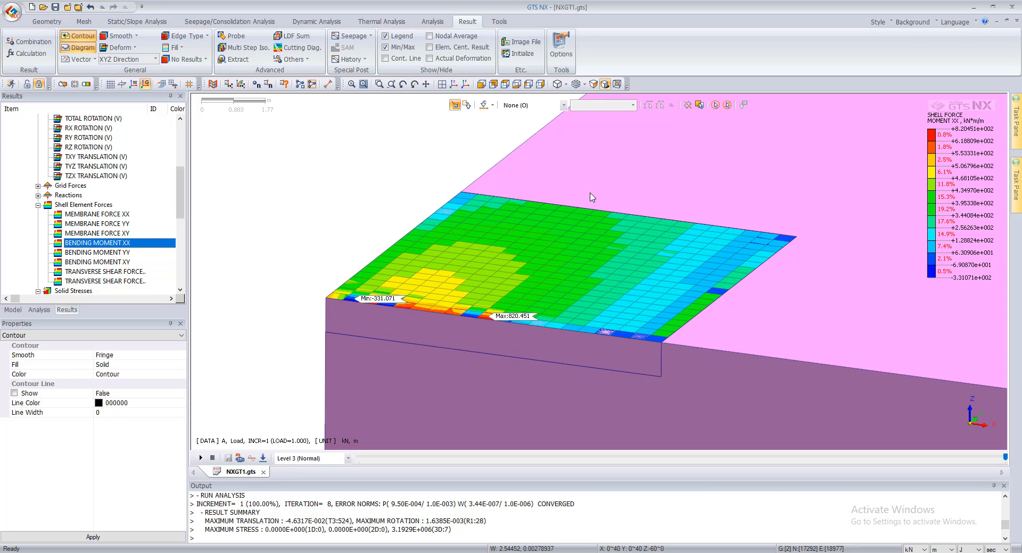
scroll(376, 244, "down", 2)
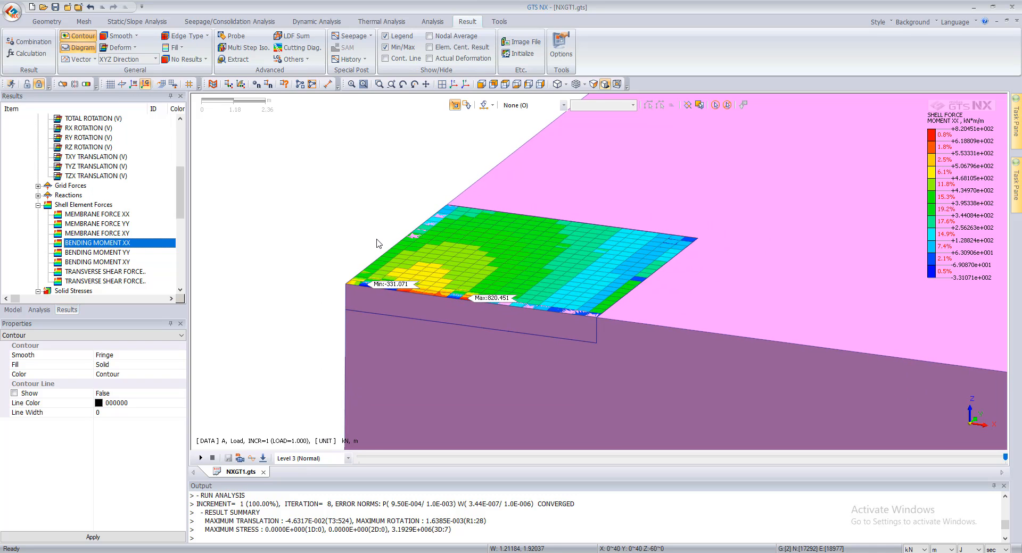
Browse the Load stage's result list and display the Total Translation contour under Displacements
scroll(376, 244, "down", 4)
scroll(69, 254, "down", 5)
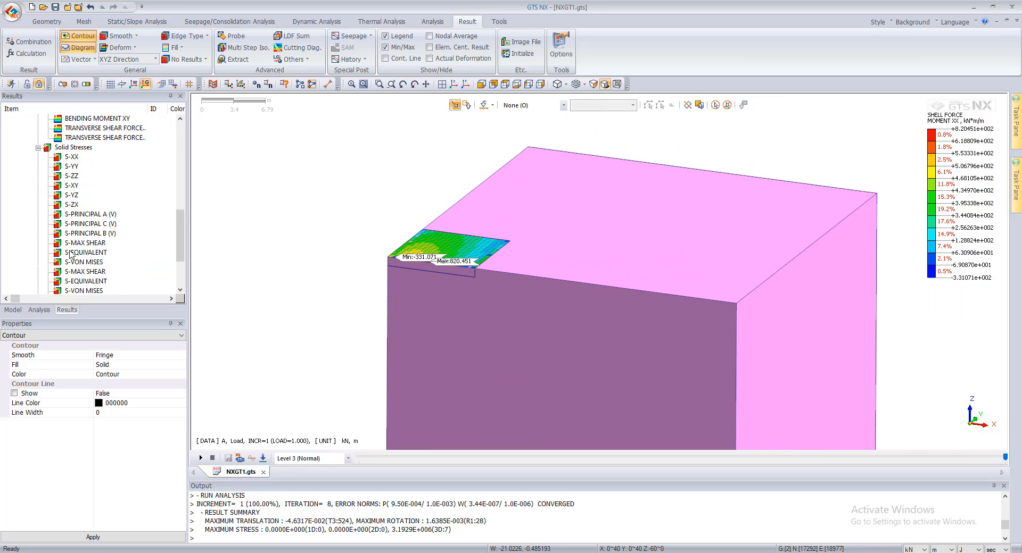
scroll(70, 255, "down", 3)
scroll(76, 270, "up", 2)
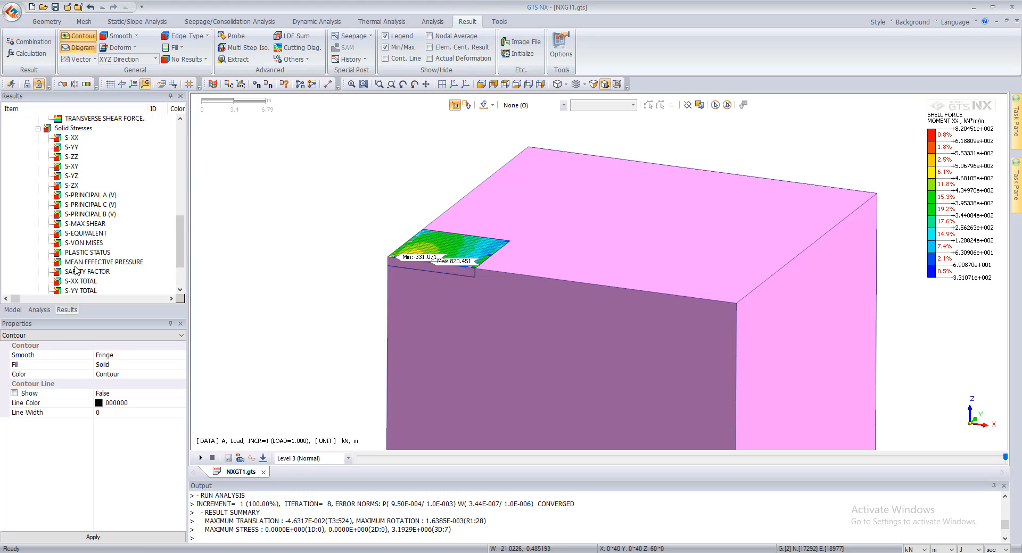
scroll(76, 269, "up", 10)
left_click(85, 205)
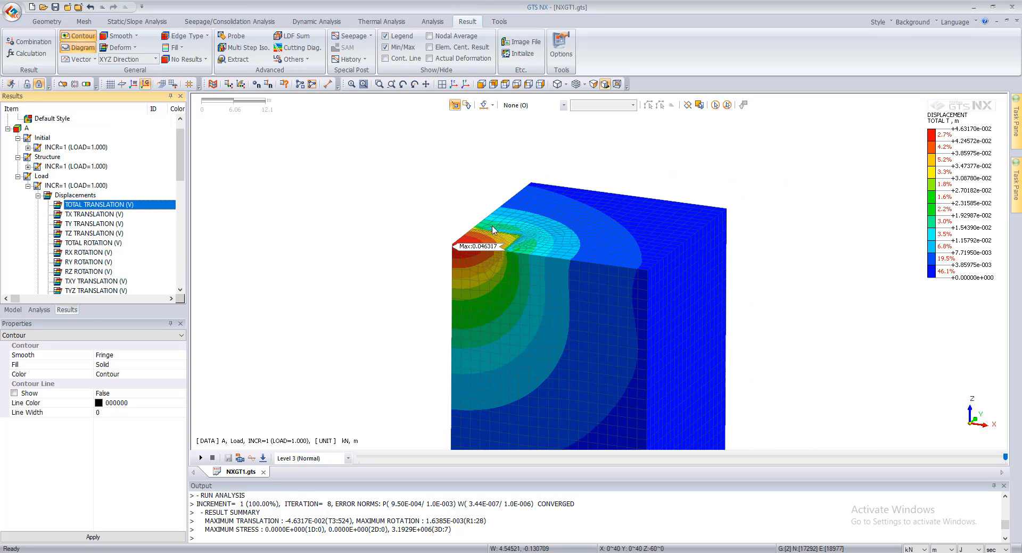
Preview the Total Translation contour with Continuous smoothing, and switch it back to Fringe
left_click(120, 36)
left_click(121, 46)
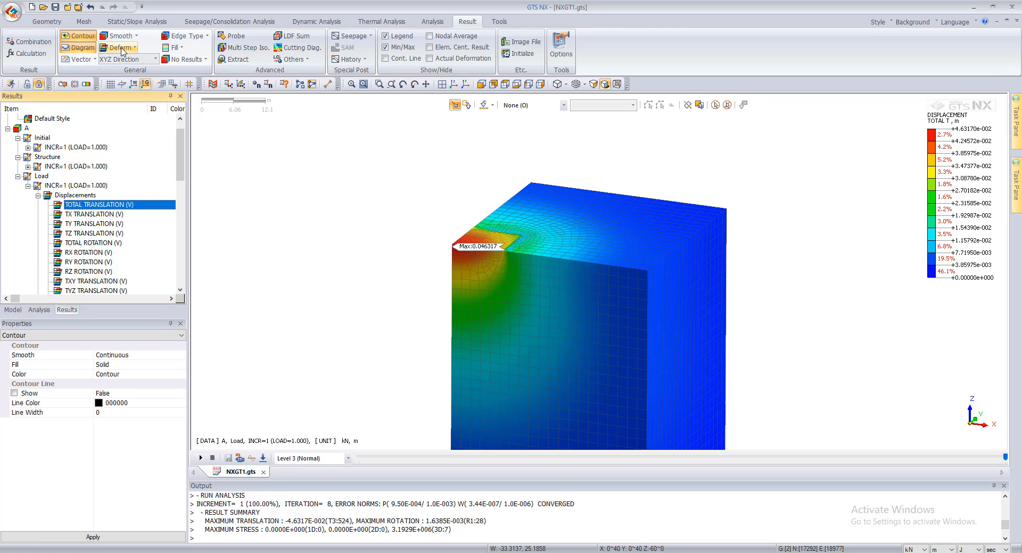
left_click(120, 36)
left_click(122, 59)
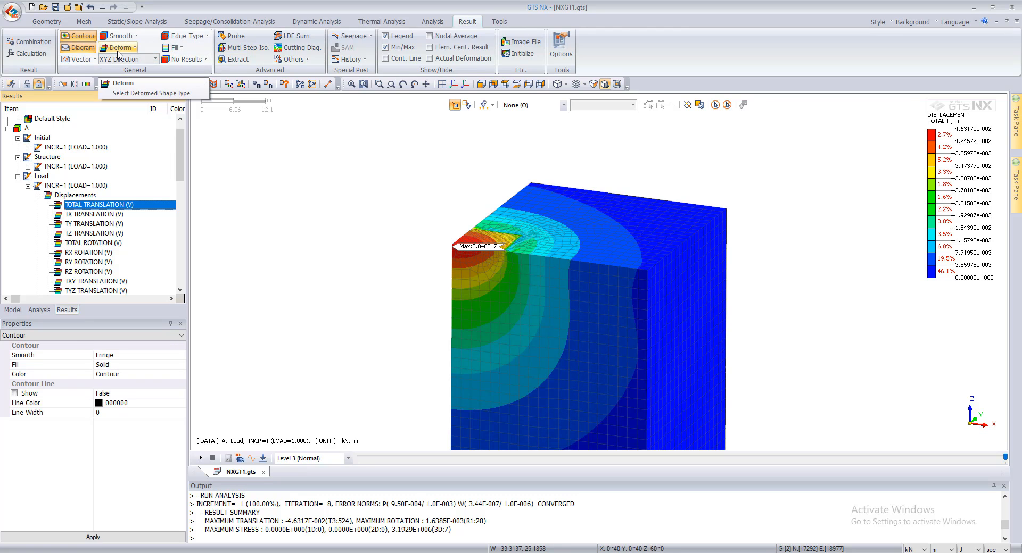
Show the Total Translation contour on the deformed shape, and return it to the undeformed shape
left_click(120, 47)
left_click(126, 73)
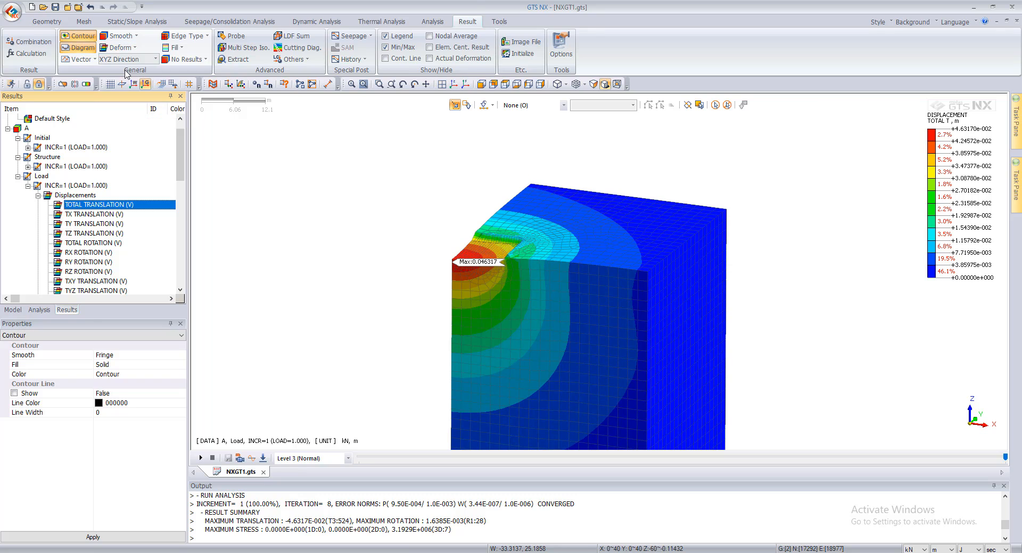
left_click(123, 48)
left_click(124, 62)
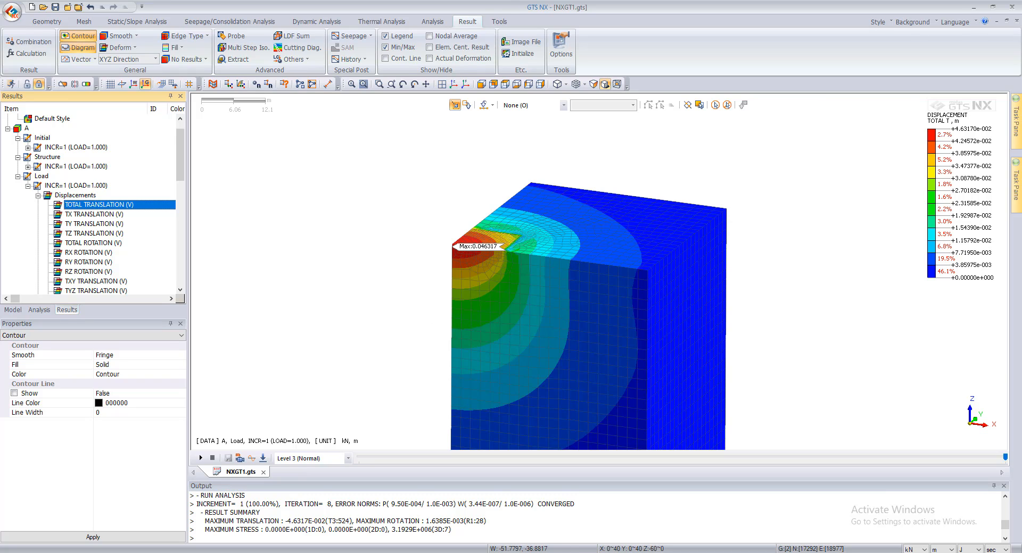
Apply contour lines to the Total Translation plot, and turn them off again
left_click(35, 337)
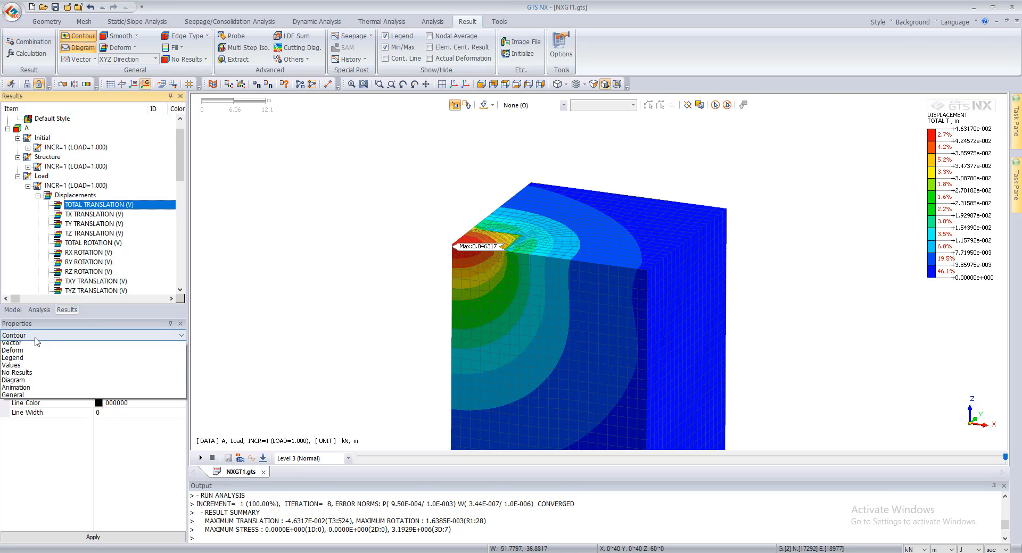
left_click(30, 346)
left_click(14, 394)
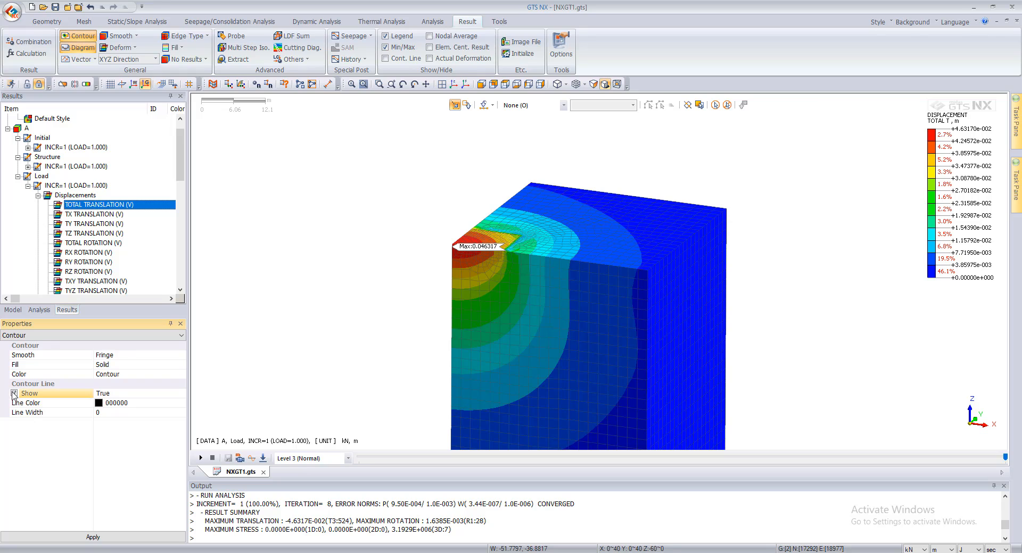
left_click(79, 537)
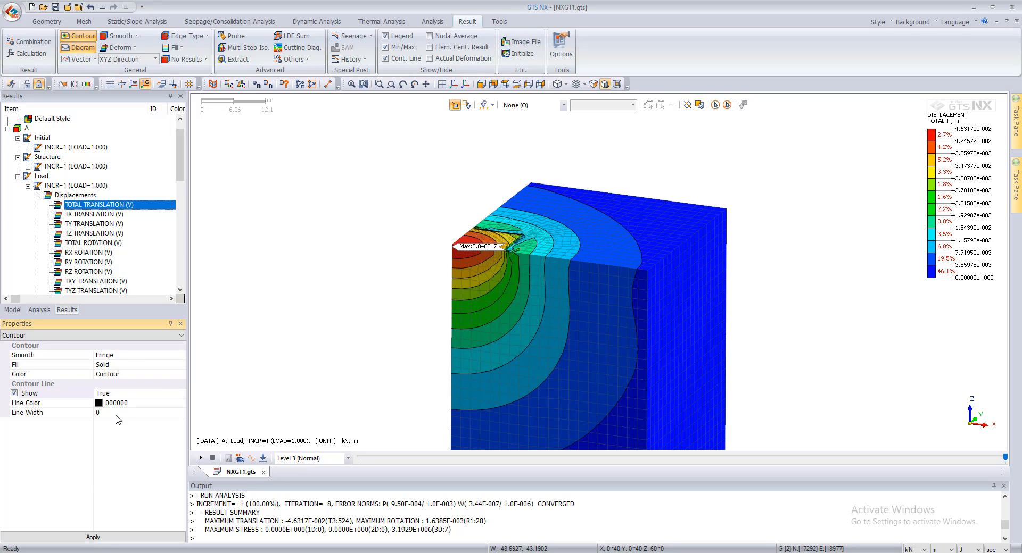
left_click(15, 394)
left_click(93, 537)
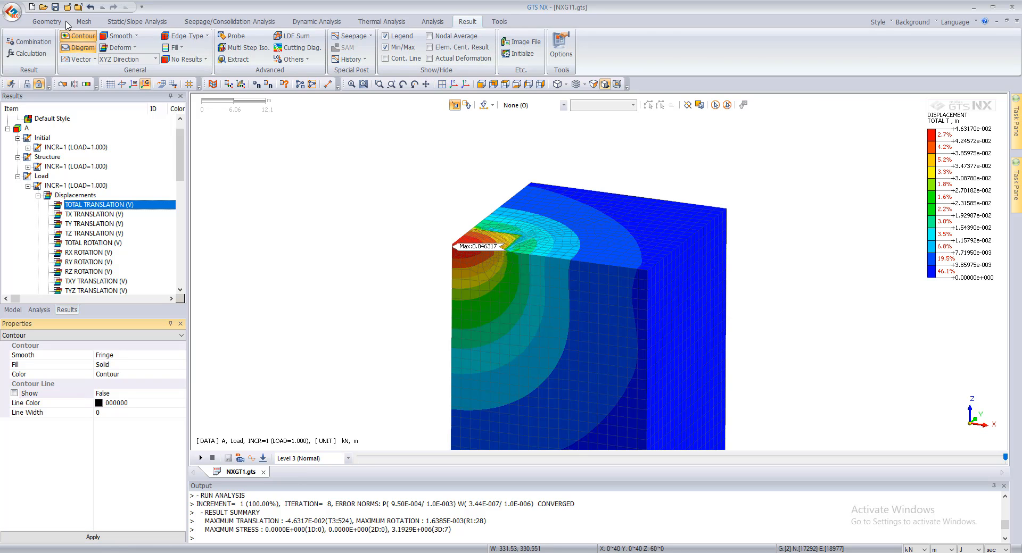
Return from the results to preprocessing mode and open the Sand material for modification
left_click(84, 21)
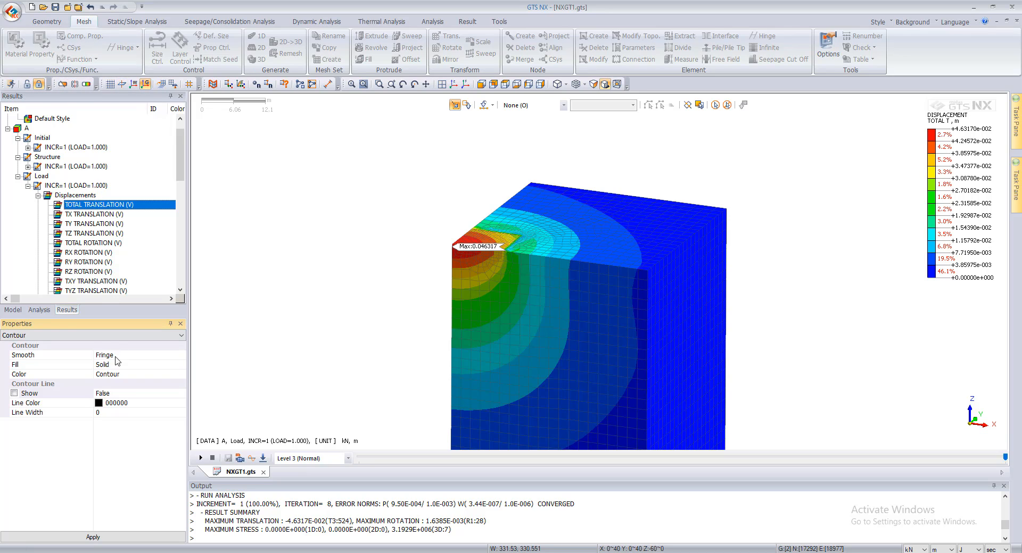
left_click(39, 84)
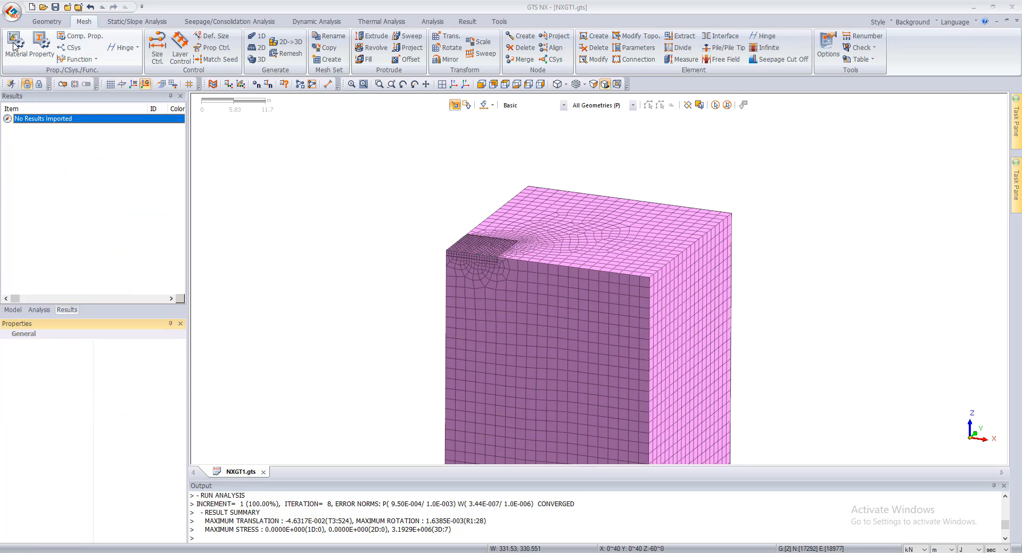
double_click(44, 141)
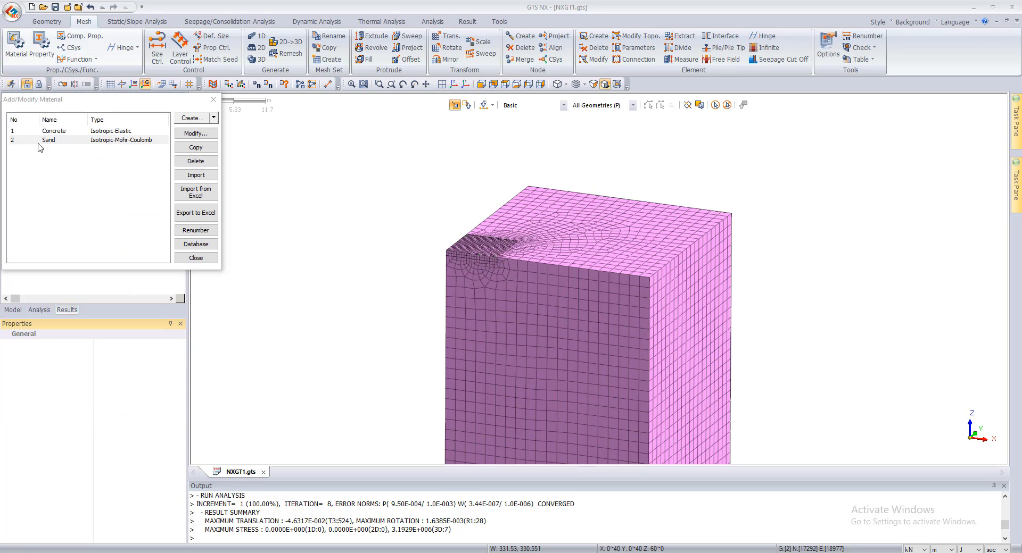
Review the model types offered for Sand, cancel the edit, and list the material types available for creation
left_click(350, 136)
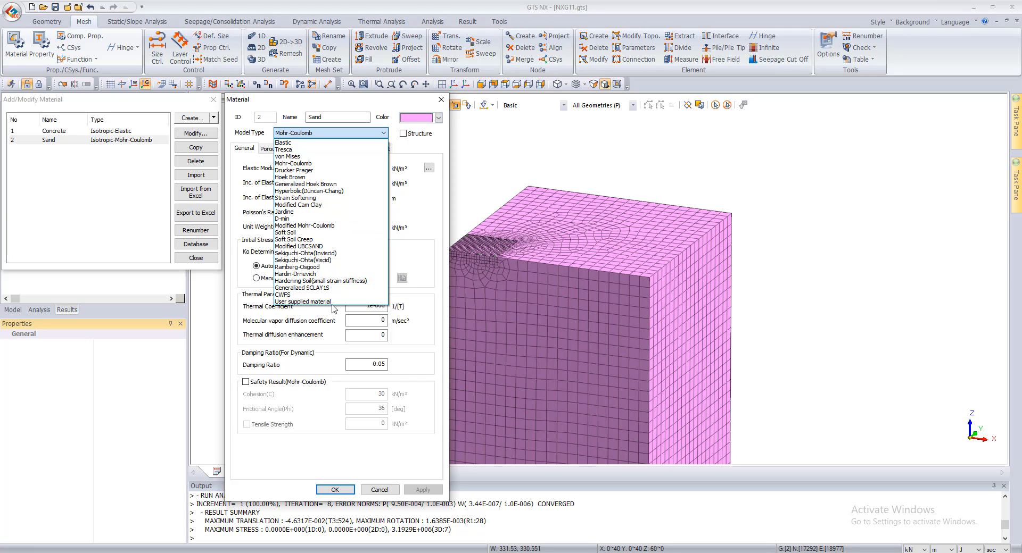
left_click(376, 478)
left_click(379, 488)
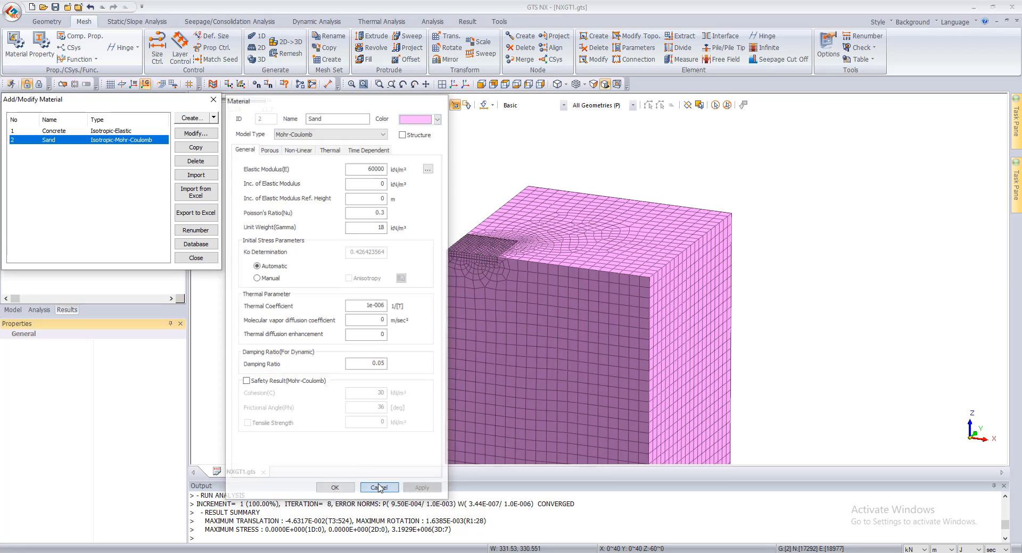
left_click(216, 118)
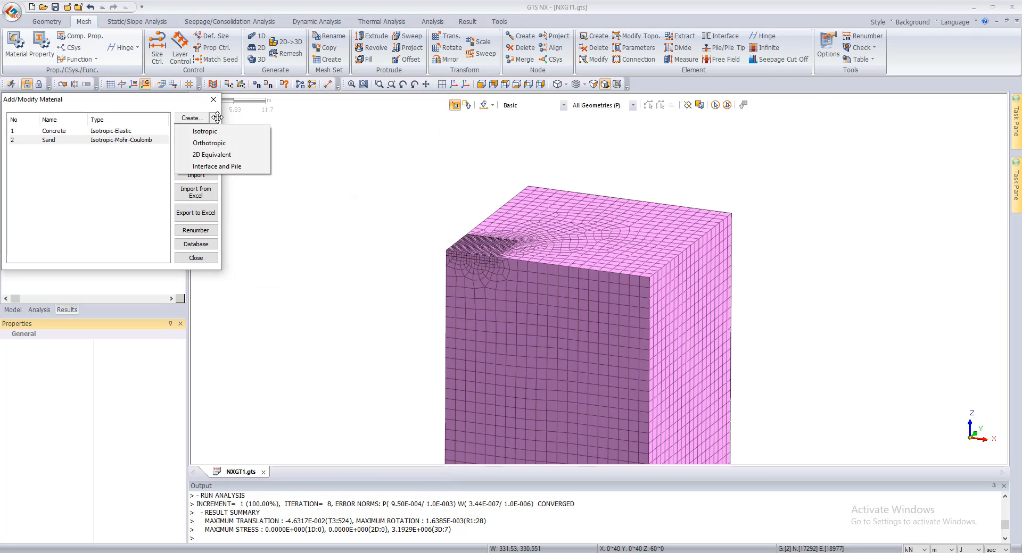
Review the model types offered for a new Orthotropic material, cancel its creation, and close the material list
left_click(229, 143)
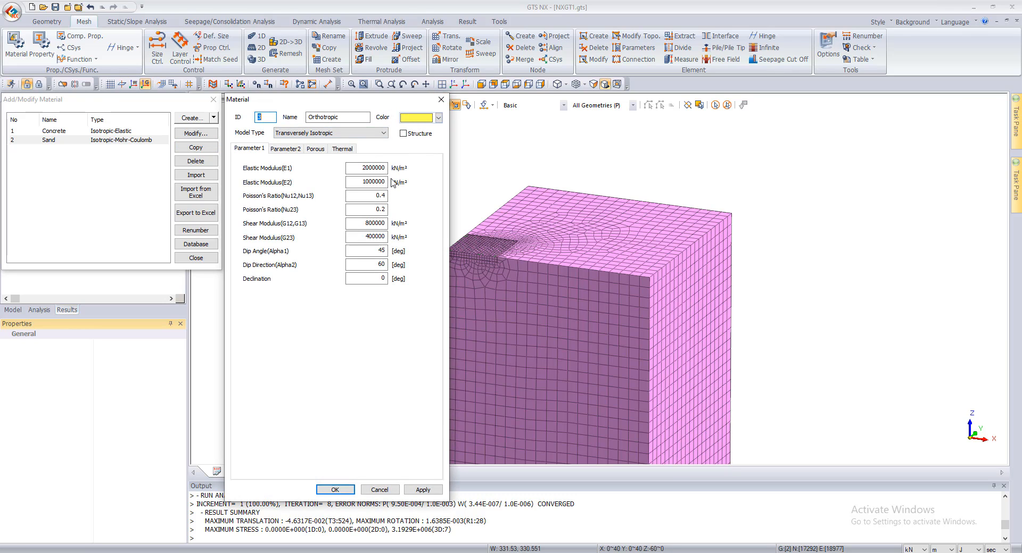
left_click(371, 133)
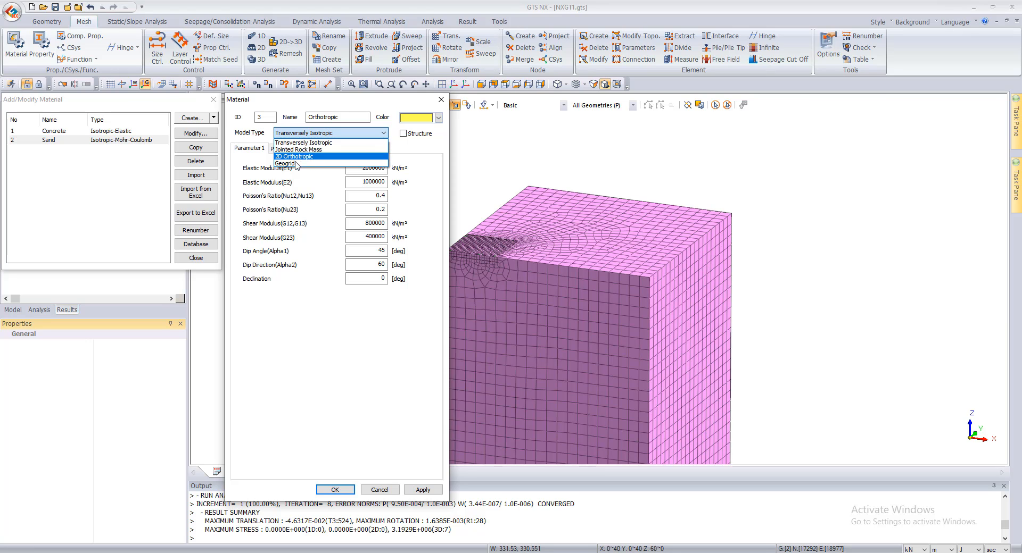
left_click(441, 99)
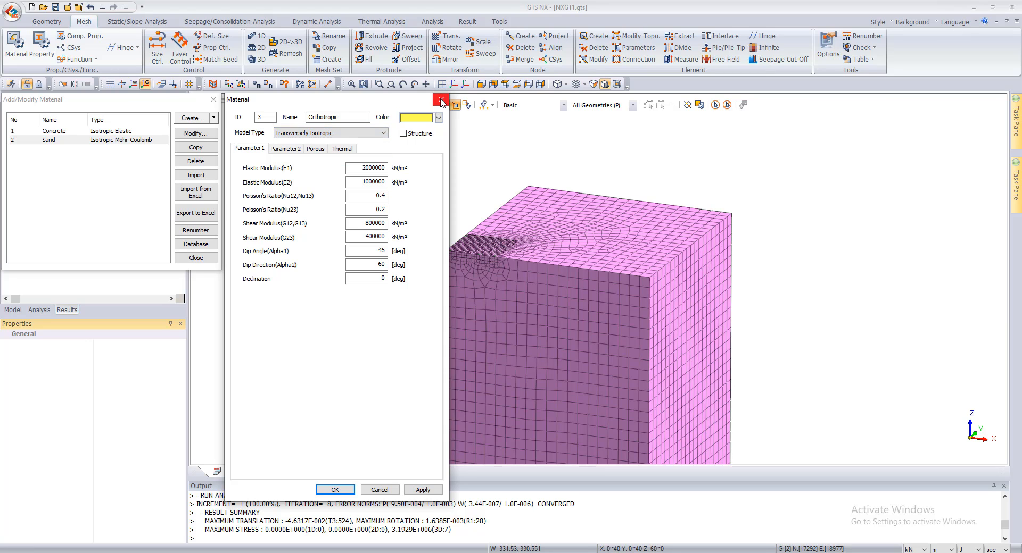
left_click(441, 100)
left_click(196, 258)
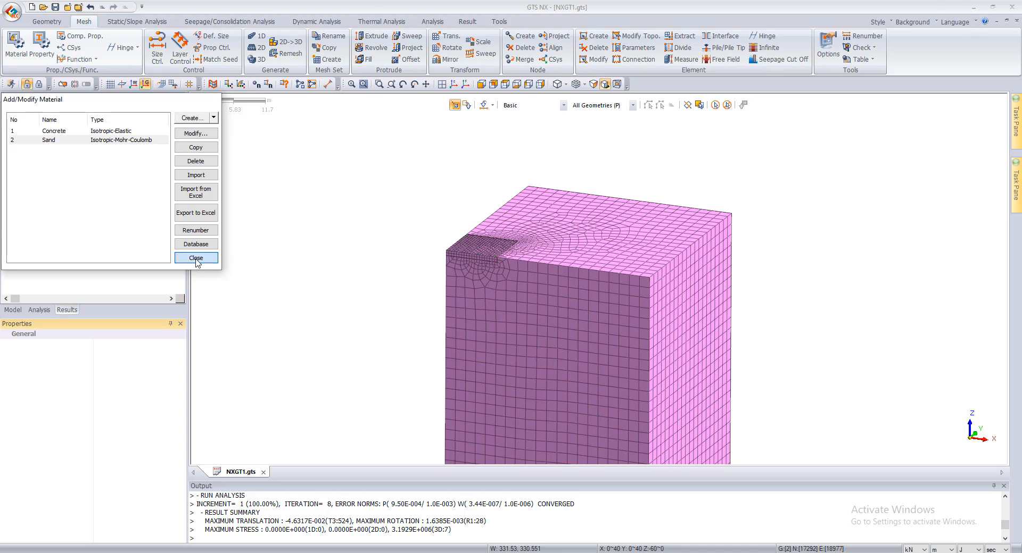
Review the commands available for geometry, meshing, and static/slope, seepage/consolidation, dynamic and thermal analysis
scroll(404, 209, "down", 2)
scroll(418, 214, "down", 1)
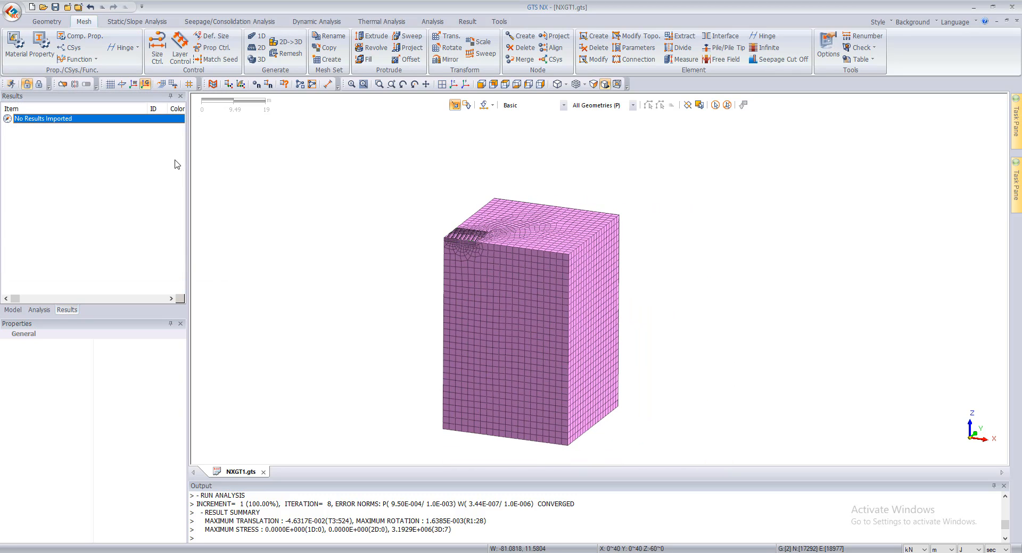
left_click(51, 22)
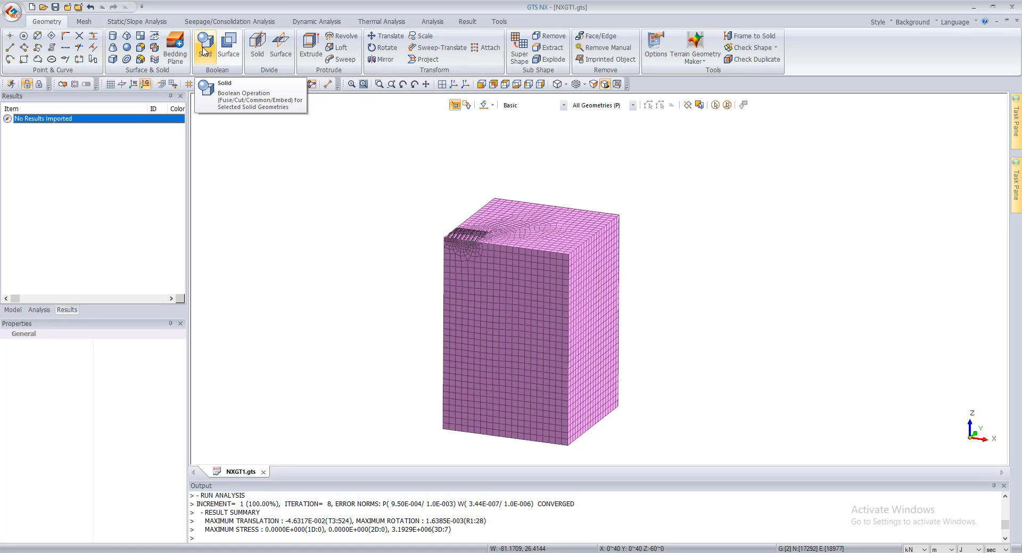
left_click(89, 25)
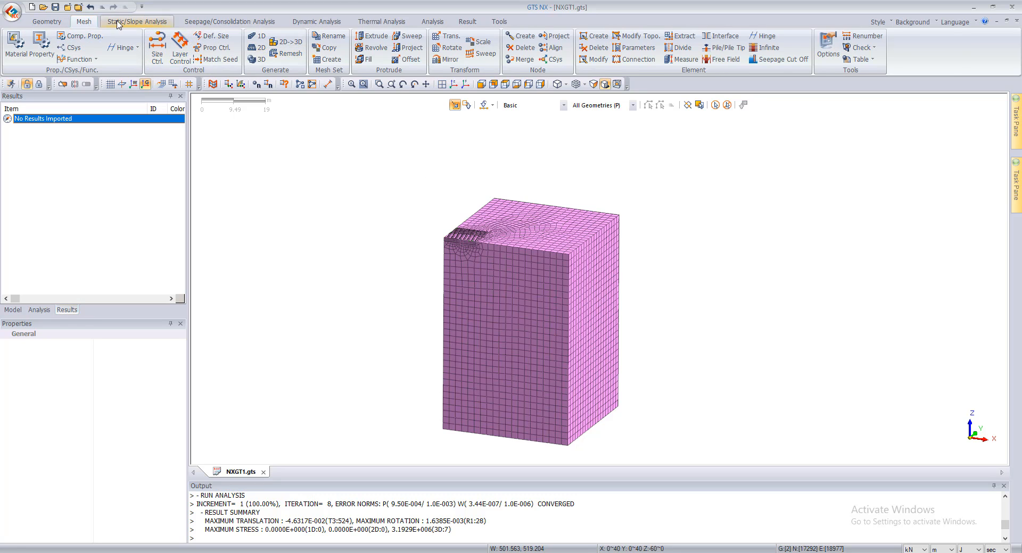
left_click(140, 22)
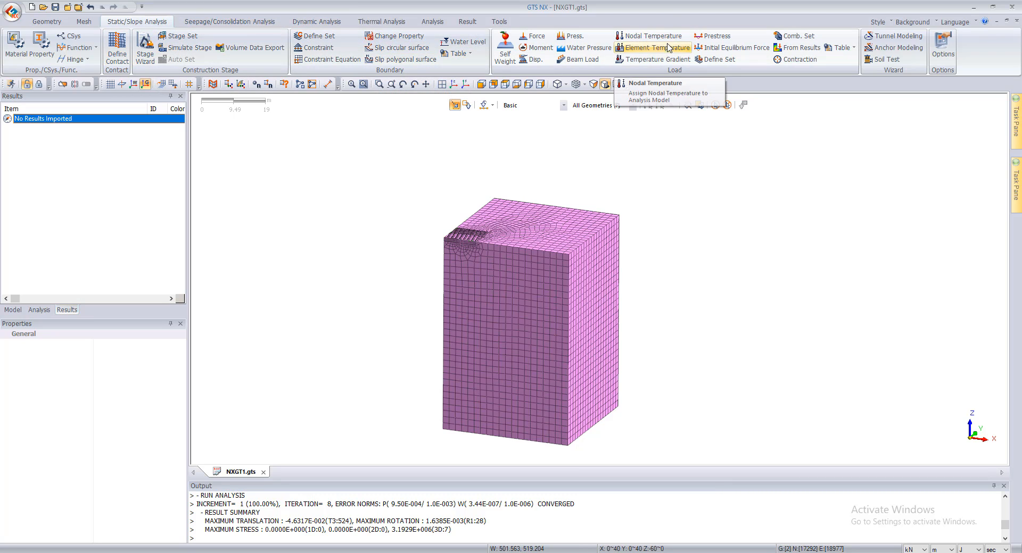
left_click(230, 23)
left_click(316, 22)
left_click(364, 24)
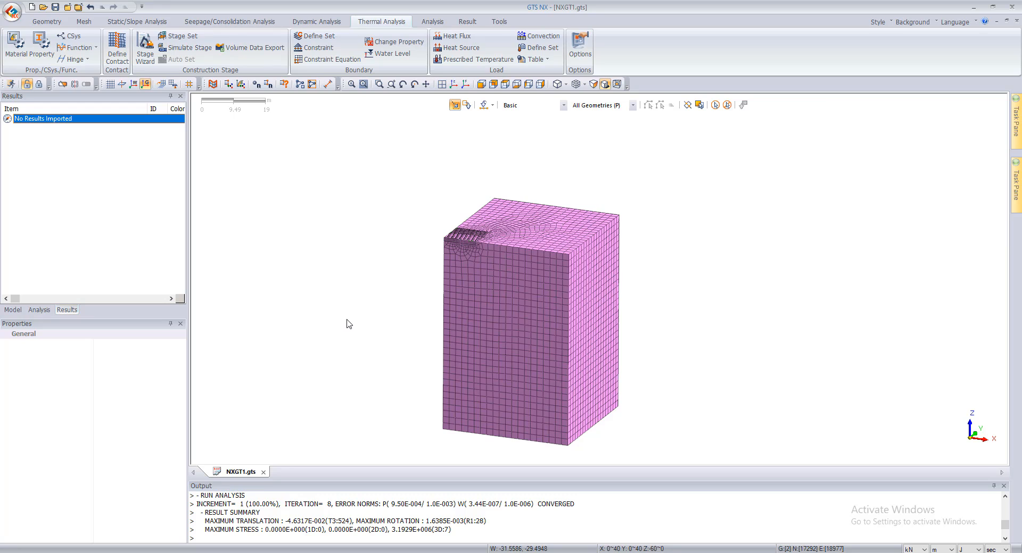
scroll(349, 324, "down", 1)
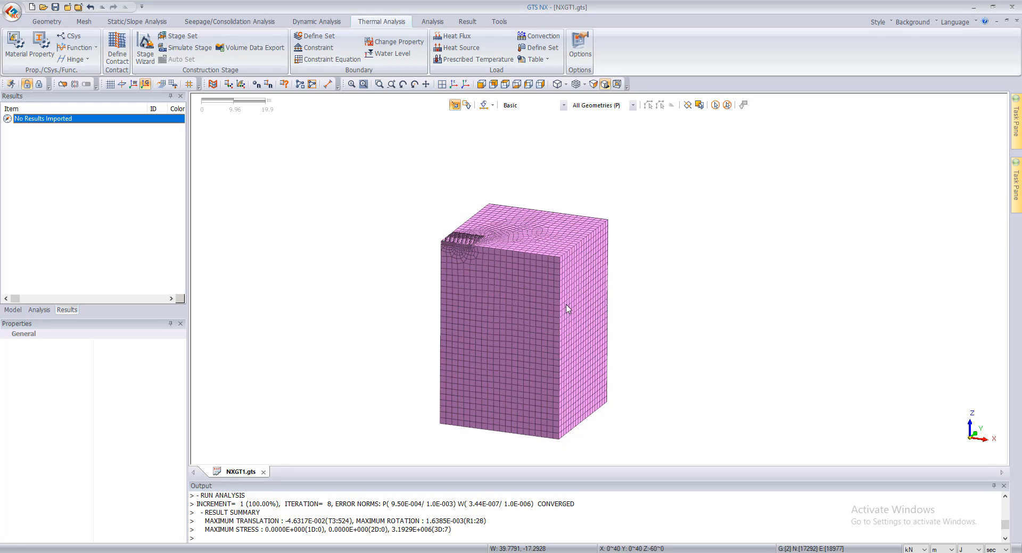